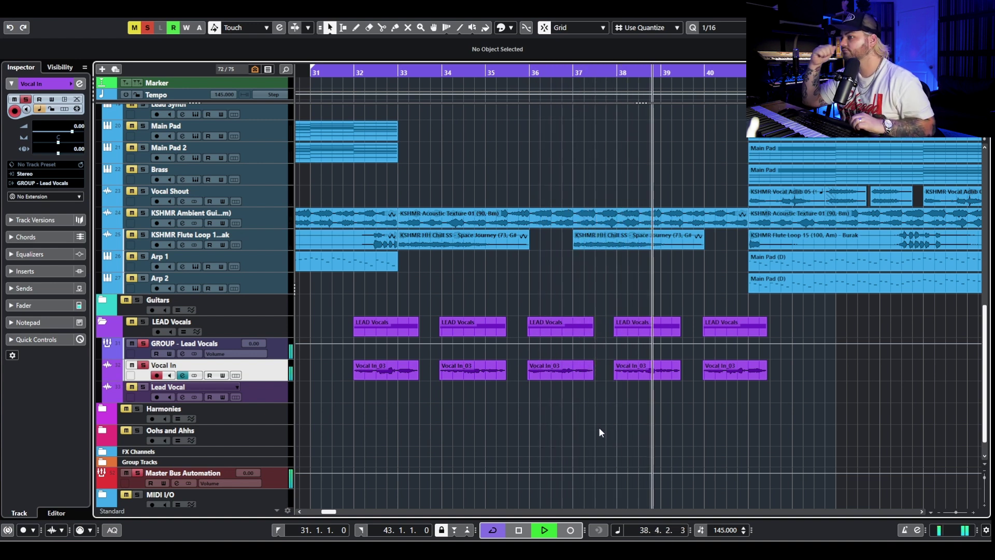
Turn off solo on the Vocal In track and play the section from bar 31 to hear the vocal within the full mix.
{"action": "key", "text": "space"}
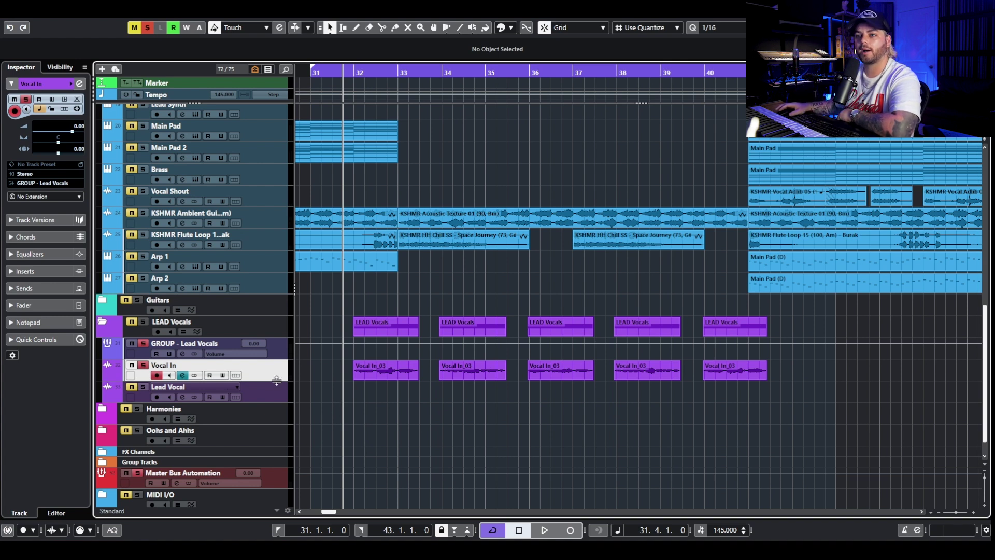
{"action": "left_click", "coordinate": [143, 364]}
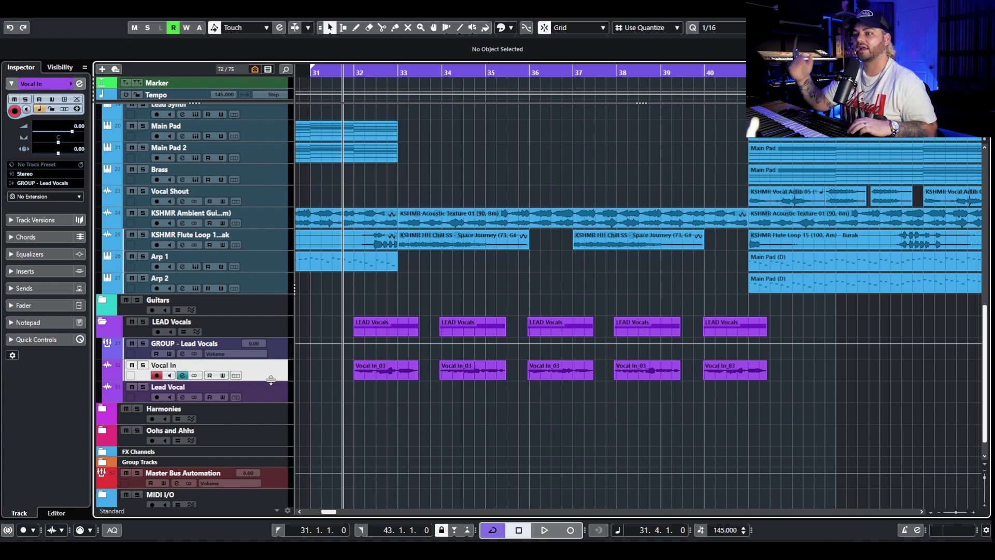
{"action": "scroll", "coordinate": [521, 376], "scroll_direction": "down", "scroll_amount": 1}
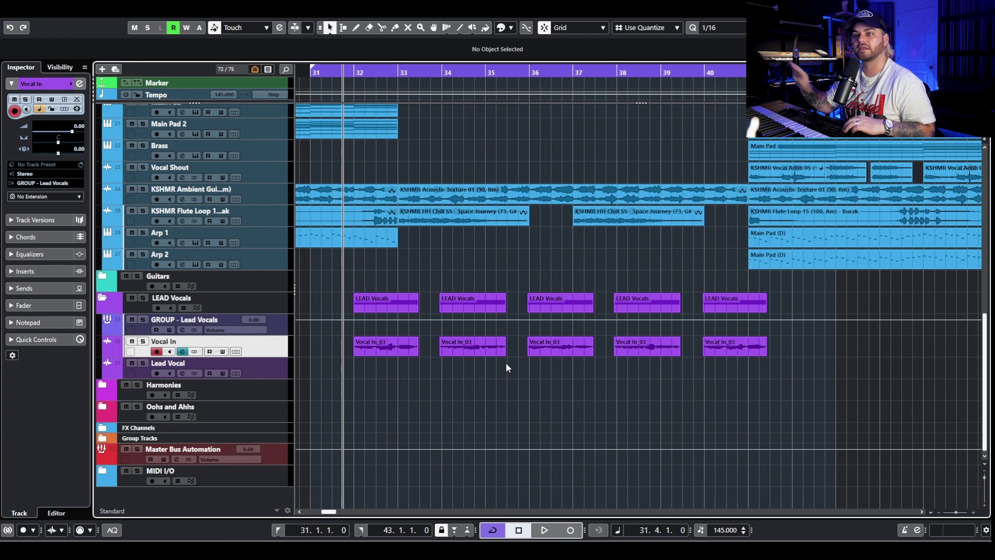
{"action": "key", "text": "space"}
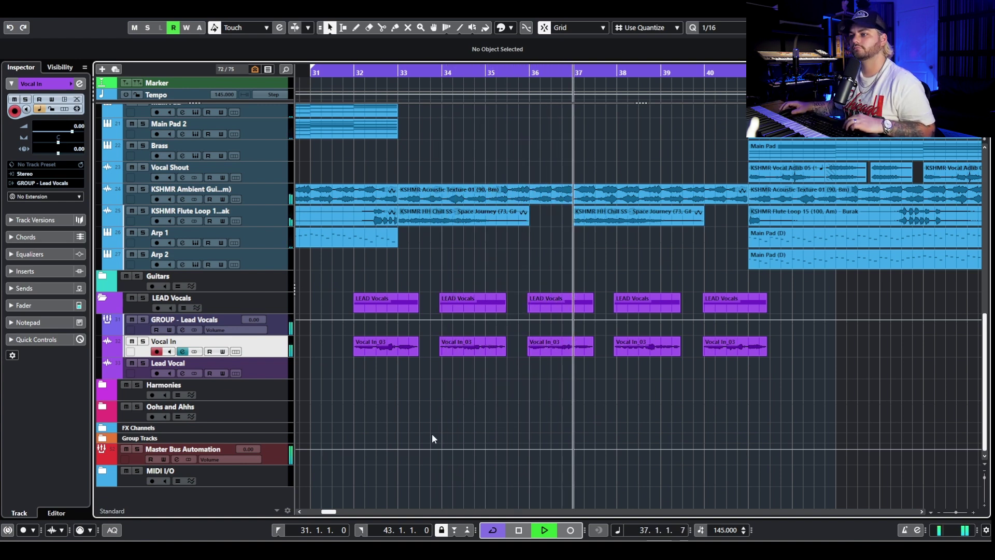
{"action": "key", "text": "space"}
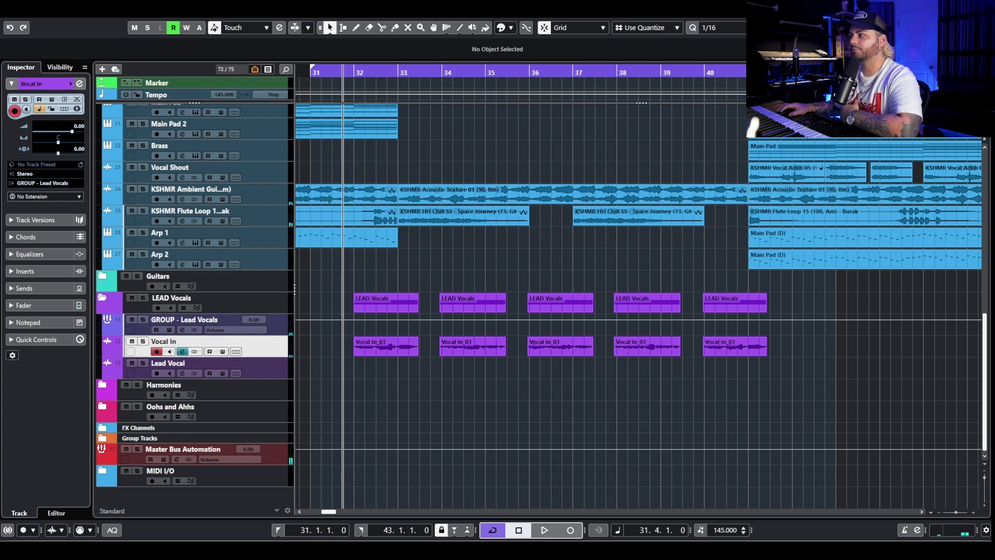
Open the channel settings of the Vocal In track and load Auto-Tune Pro into its first insert slot.
{"action": "left_click", "coordinate": [183, 351]}
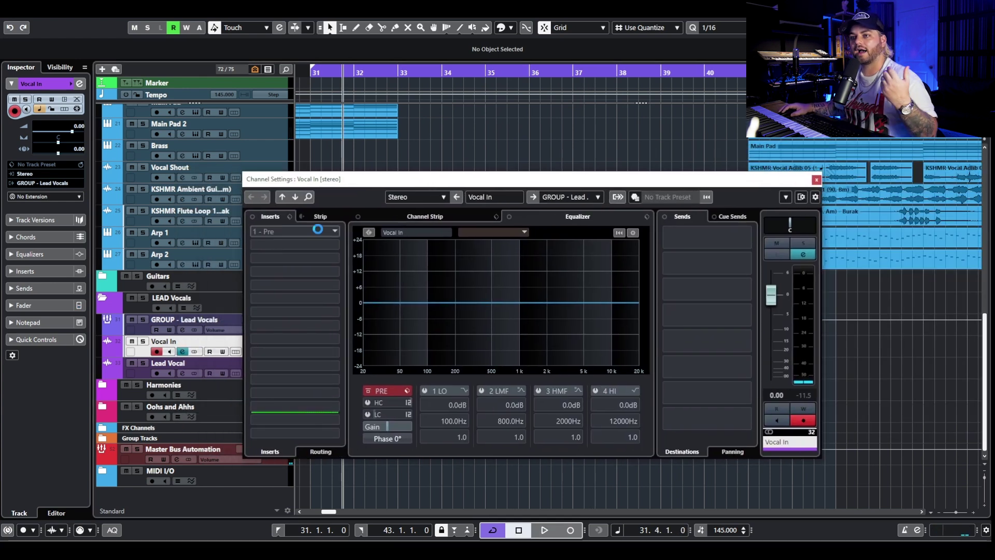
{"action": "left_click", "coordinate": [317, 230]}
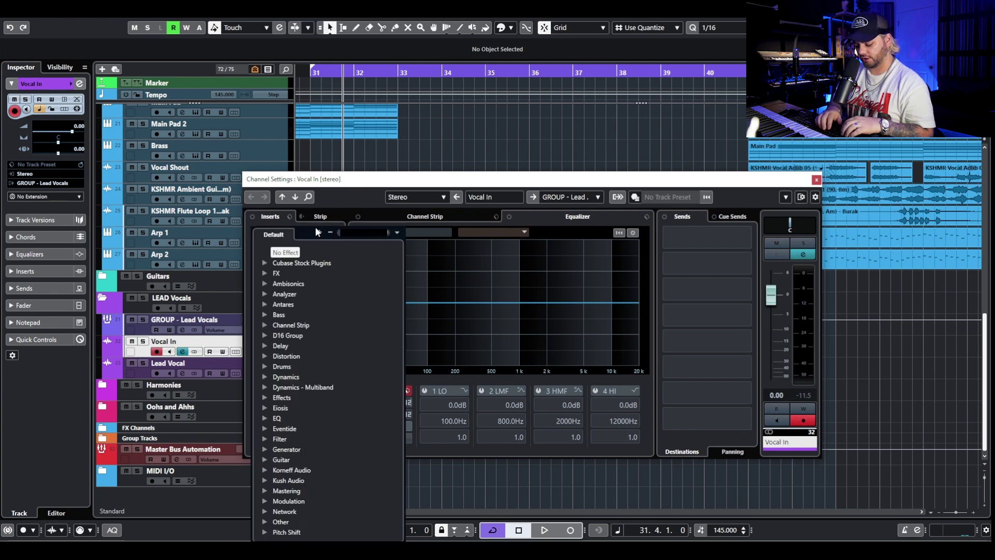
{"action": "type", "text": "auto"}
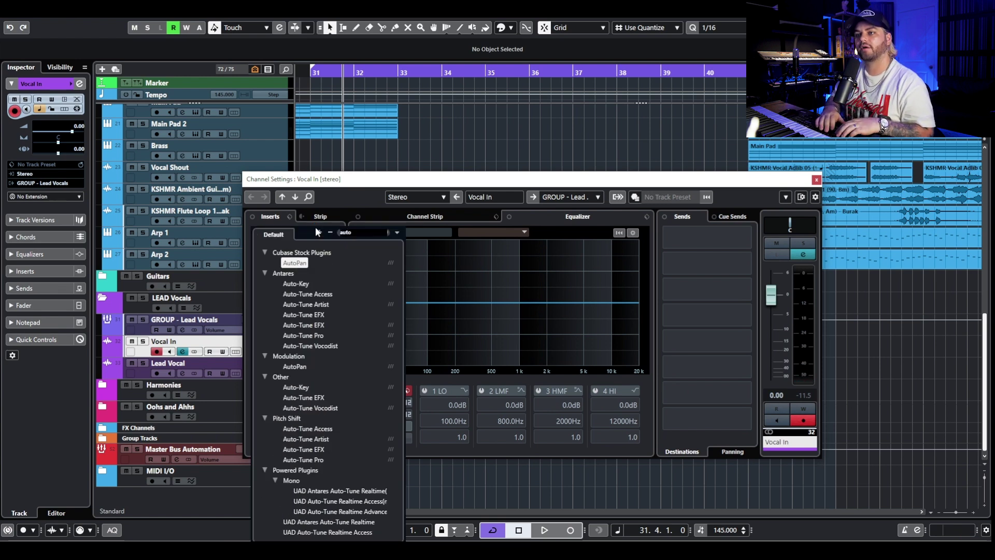
{"action": "type", "text": "tune"}
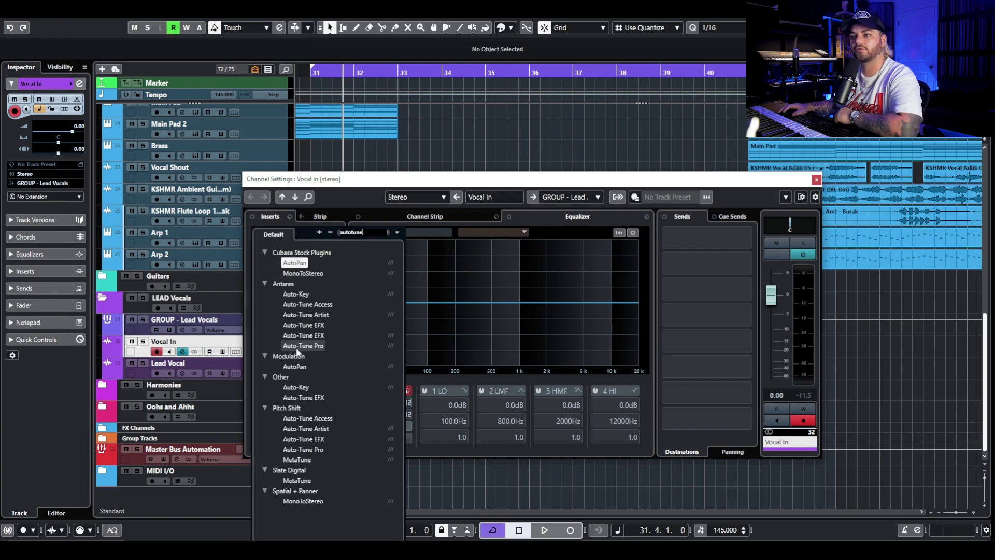
{"action": "left_click", "coordinate": [298, 346]}
{"action": "left_click_drag", "start_coordinate": [975, 130], "coordinate": [485, 139]}
Set Auto-Tune Pro to the key of F# Minor, raise Humanize to 15, and close the plugin window.
{"action": "left_click", "coordinate": [350, 188]}
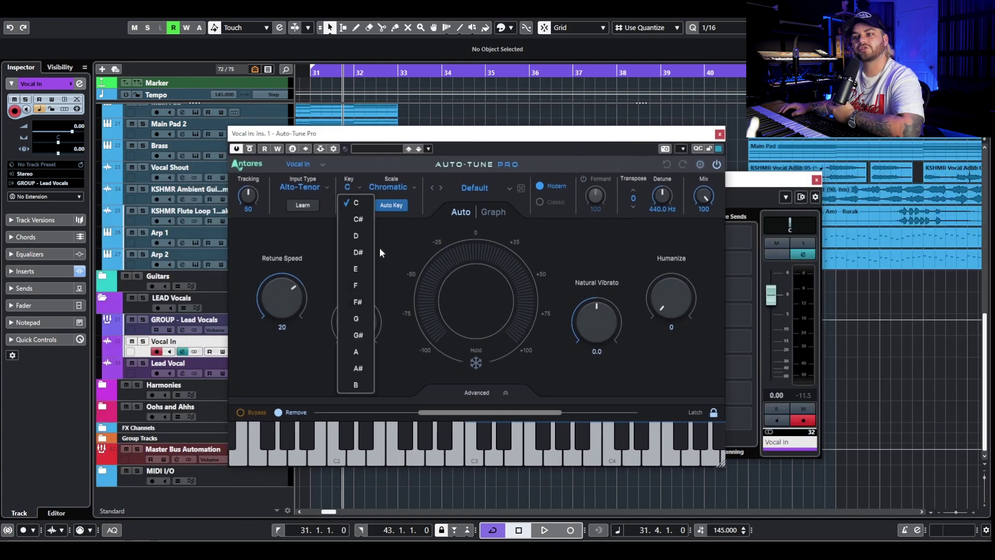
{"action": "left_click", "coordinate": [361, 301]}
{"action": "left_click", "coordinate": [393, 180]}
{"action": "left_click", "coordinate": [396, 176]}
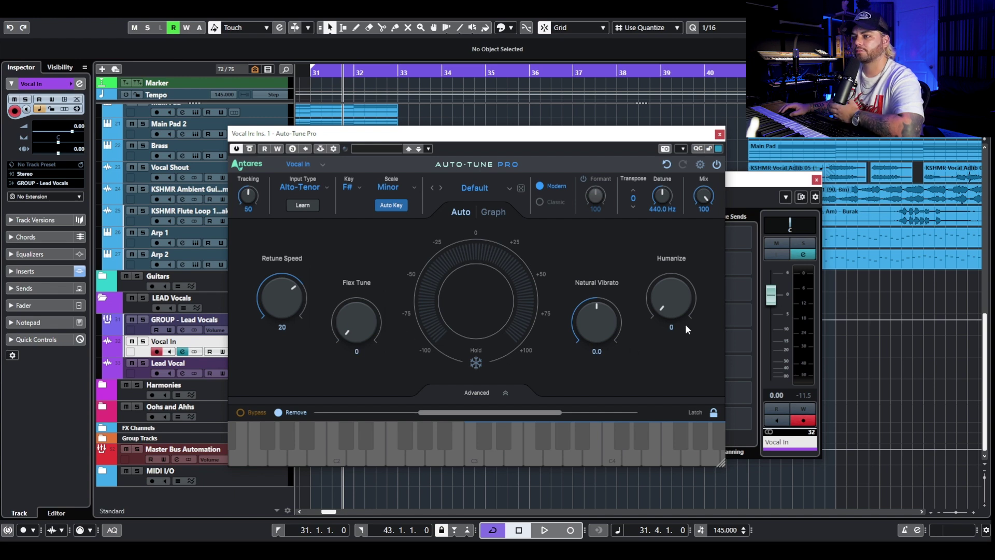
{"action": "left_click_drag", "start_coordinate": [682, 310], "coordinate": [693, 297]}
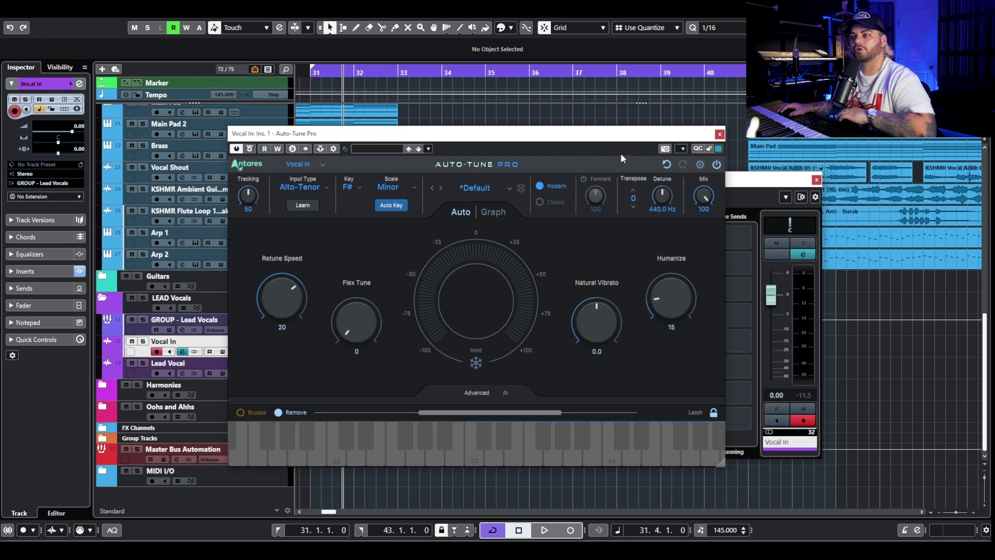
{"action": "left_click", "coordinate": [721, 135]}
Play the vocal section through Auto-Tune Pro with the plugin open, checking the pitch correction, and close it again.
{"action": "key", "text": "space"}
{"action": "left_click", "coordinate": [314, 234]}
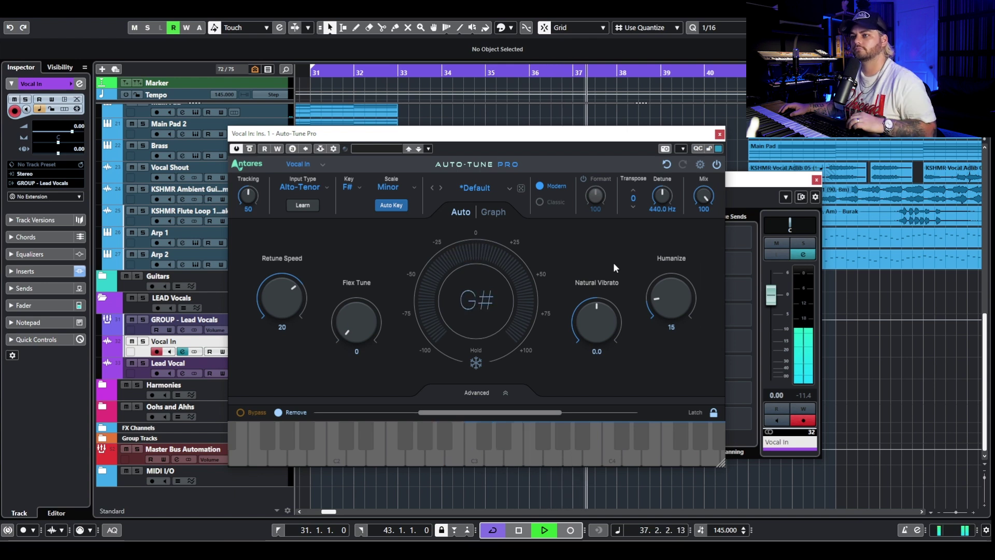
{"action": "key", "text": "space"}
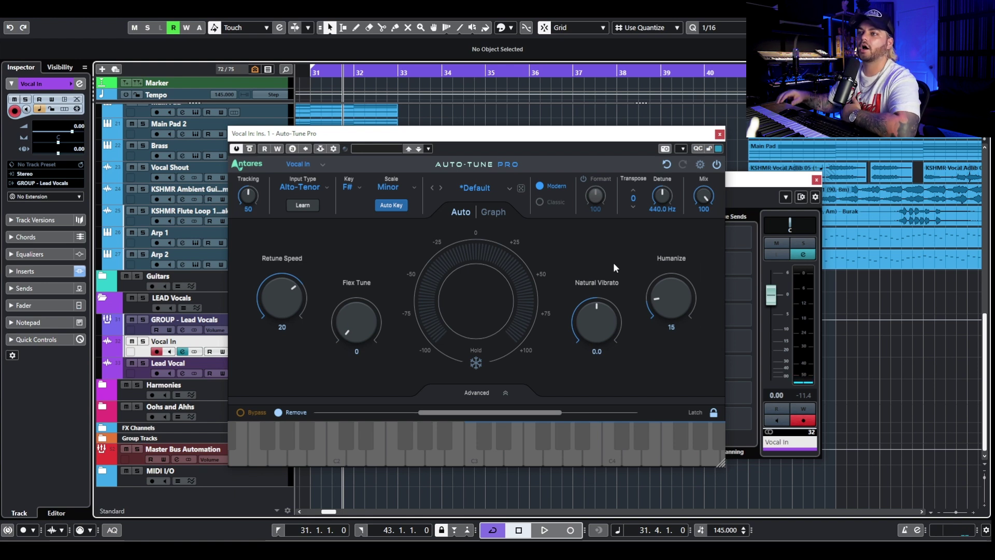
{"action": "left_click", "coordinate": [720, 134]}
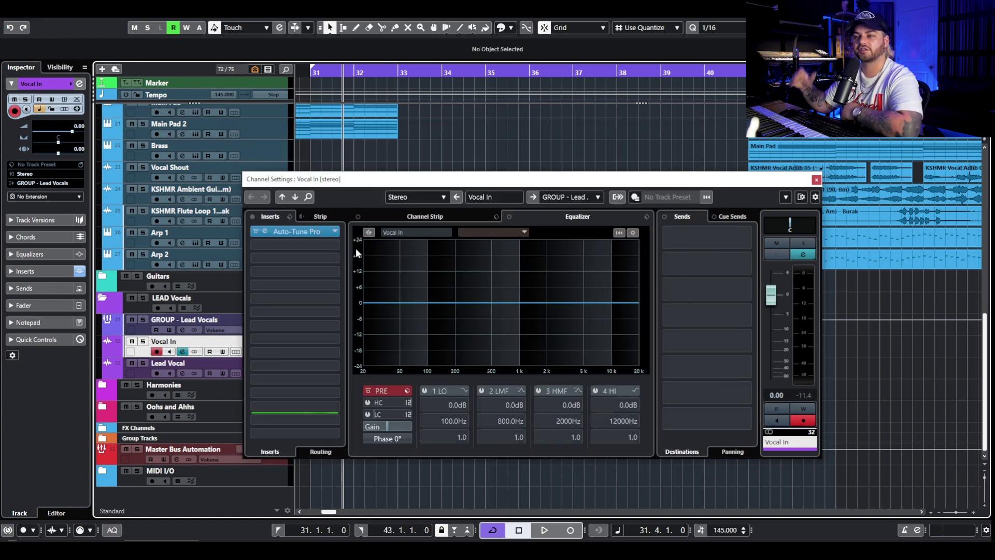
Load the Virtual Mix Rack plugin into the second insert slot of the Vocal In channel.
{"action": "left_click", "coordinate": [291, 248]}
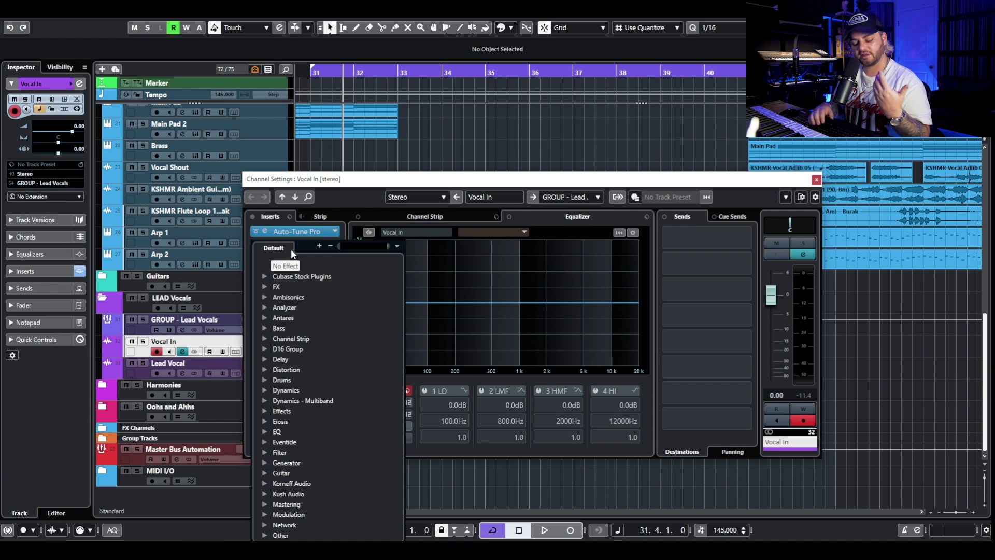
{"action": "type", "text": "virtual"}
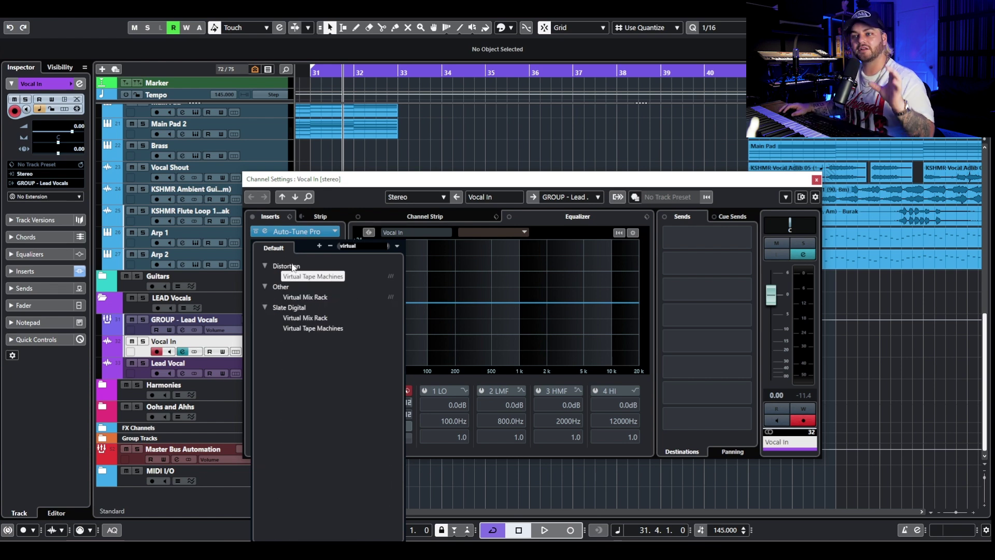
{"action": "left_click", "coordinate": [307, 296]}
{"action": "left_click_drag", "start_coordinate": [936, 75], "coordinate": [491, 79]}
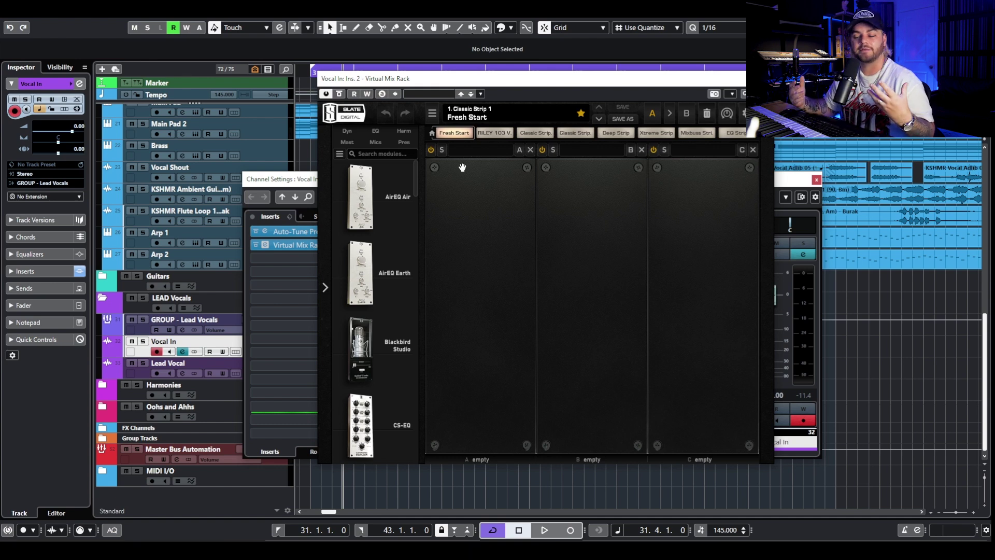
Add the FG-S EQ module to the first rack slot and set its low-cut filter to about 108 Hz.
{"action": "scroll", "coordinate": [388, 292], "scroll_direction": "down", "scroll_amount": 1}
{"action": "scroll", "coordinate": [389, 292], "scroll_direction": "down", "scroll_amount": 10}
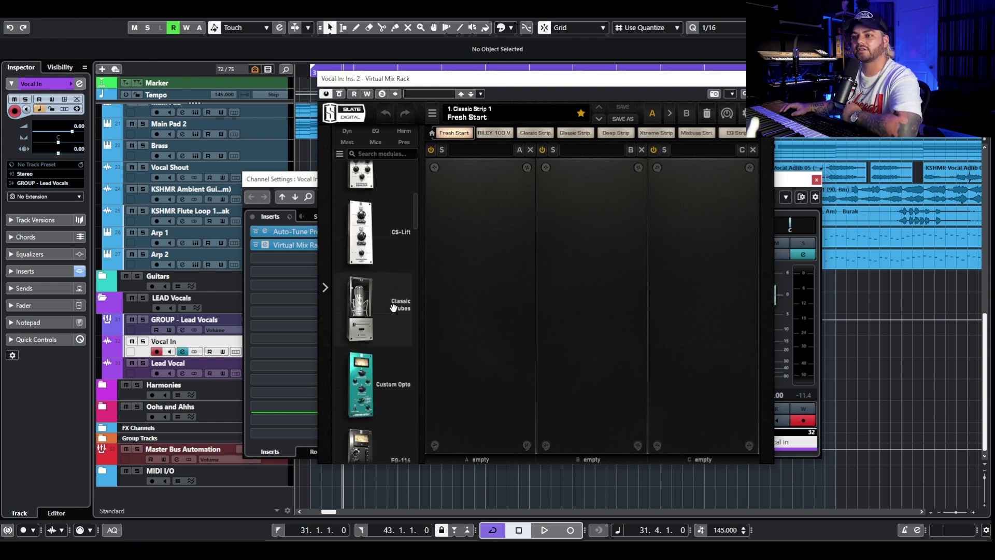
{"action": "scroll", "coordinate": [374, 327], "scroll_direction": "down", "scroll_amount": 10}
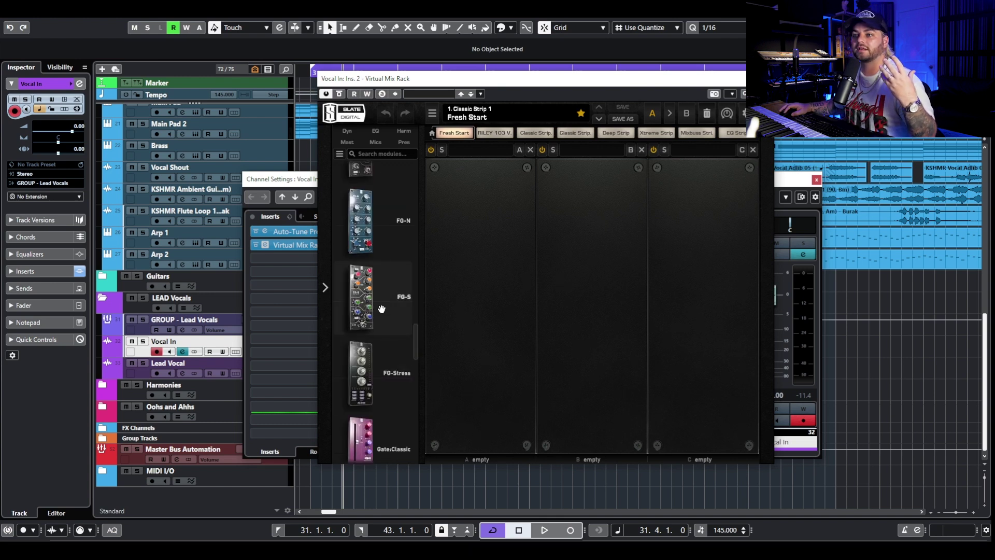
{"action": "left_click_drag", "start_coordinate": [375, 306], "coordinate": [481, 236]}
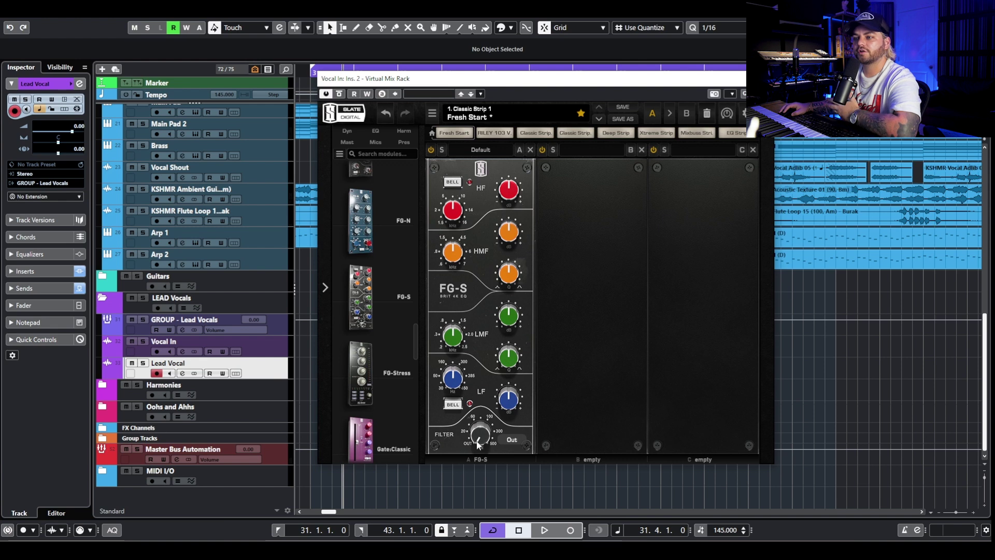
{"action": "left_click_drag", "start_coordinate": [476, 440], "coordinate": [501, 394]}
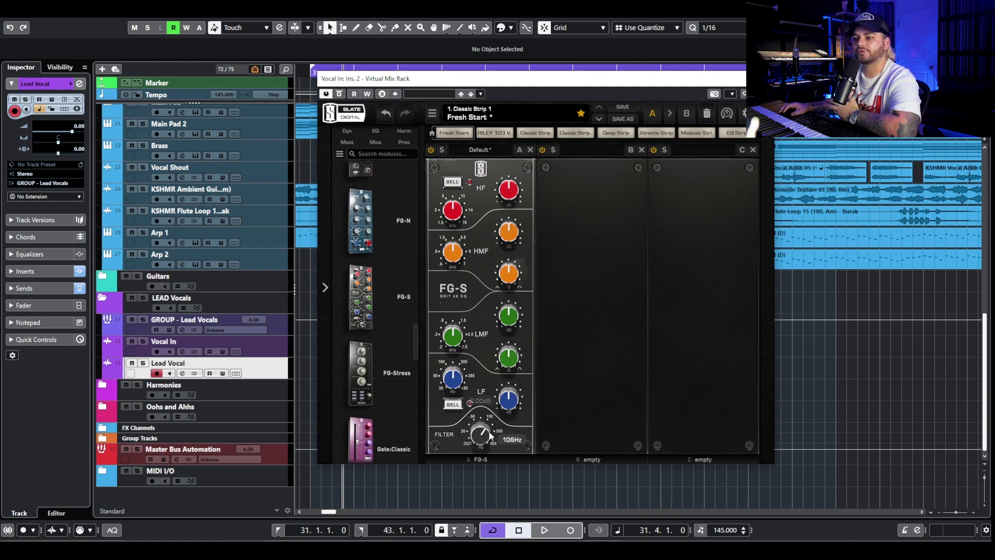
{"action": "mouse_move", "coordinate": [484, 445]}
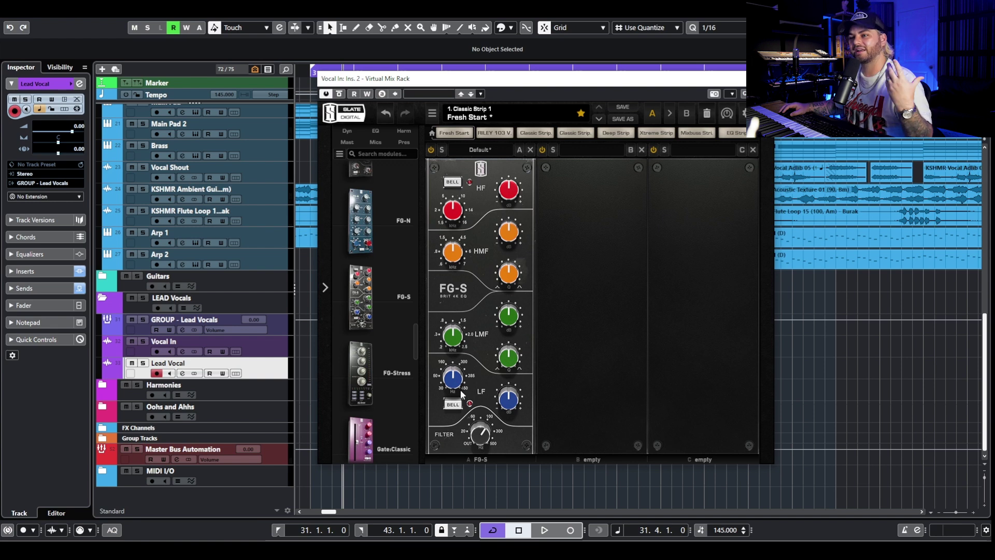
Switch the FG-S LF band to bell mode, find its frequency around 312 Hz during playback, and cut its gain slightly.
{"action": "key", "text": "space"}
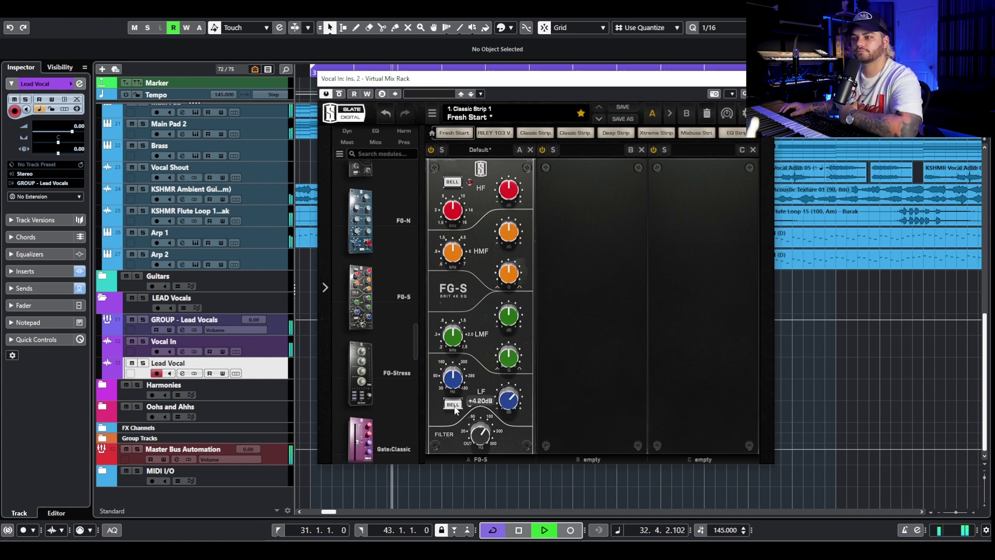
{"action": "left_click_drag", "start_coordinate": [461, 377], "coordinate": [471, 373]}
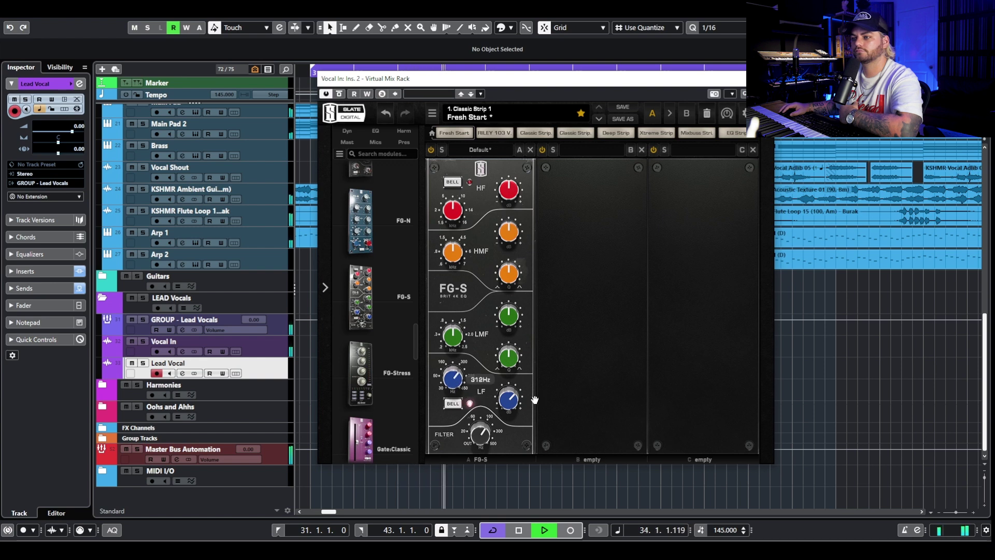
{"action": "mouse_move", "coordinate": [514, 402]}
{"action": "left_mouse_down"}
{"action": "mouse_move", "coordinate": [522, 385]}
{"action": "mouse_move", "coordinate": [521, 414]}
{"action": "left_mouse_up"}
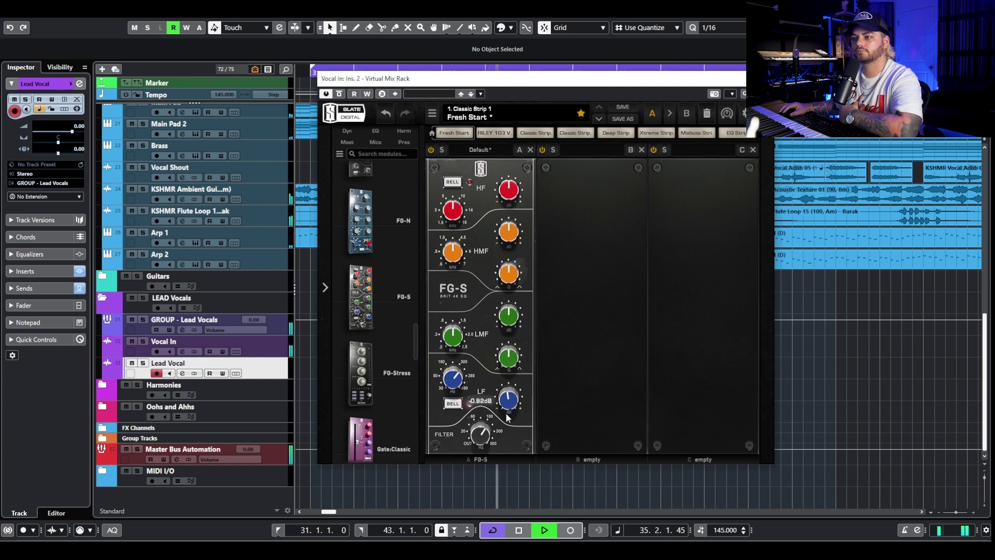
{"action": "key", "text": "space"}
{"action": "left_click_drag", "start_coordinate": [448, 388], "coordinate": [447, 389]}
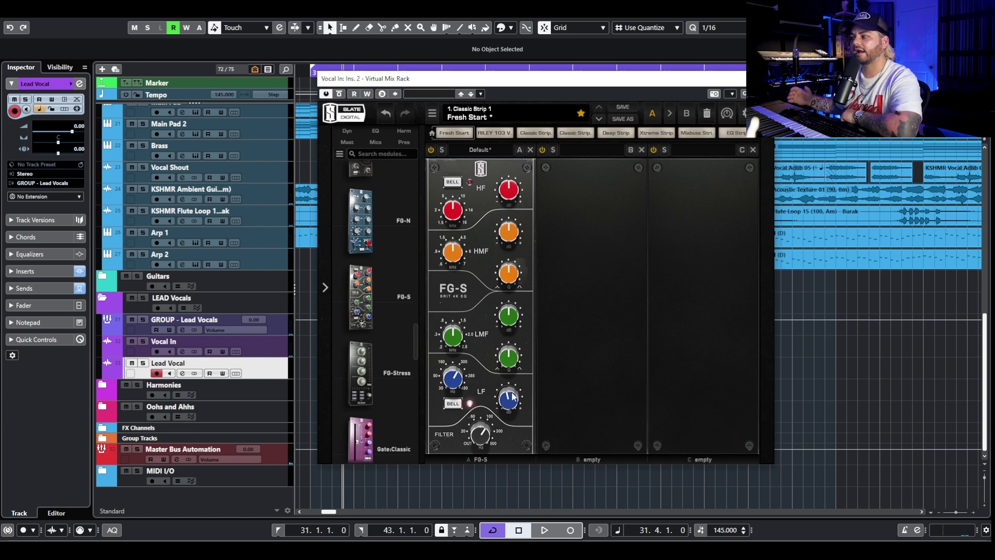
{"action": "left_click_drag", "start_coordinate": [512, 397], "coordinate": [509, 394]}
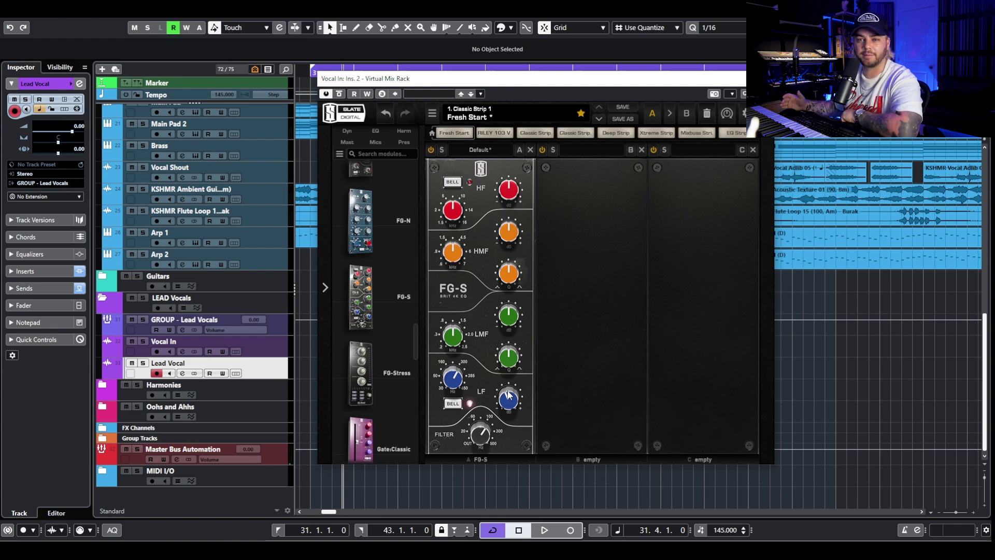
Raise the FG-S LMF frequency toward the upper end of its range, set its Q to 2.02, and cut its gain slightly.
{"action": "left_click_drag", "start_coordinate": [458, 341], "coordinate": [462, 331]}
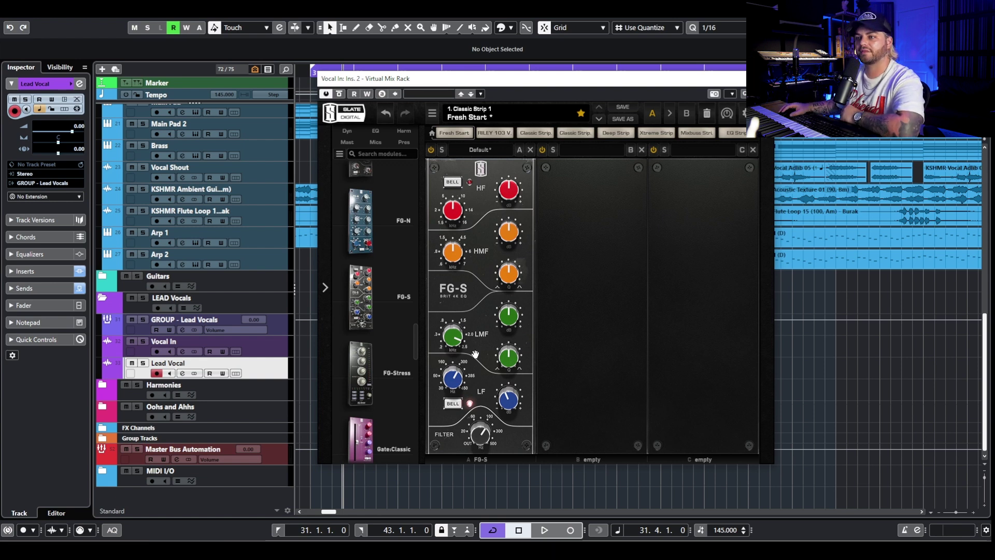
{"action": "left_click_drag", "start_coordinate": [454, 343], "coordinate": [461, 340]}
{"action": "left_click", "coordinate": [509, 358]}
{"action": "left_click_drag", "start_coordinate": [509, 363], "coordinate": [500, 379]}
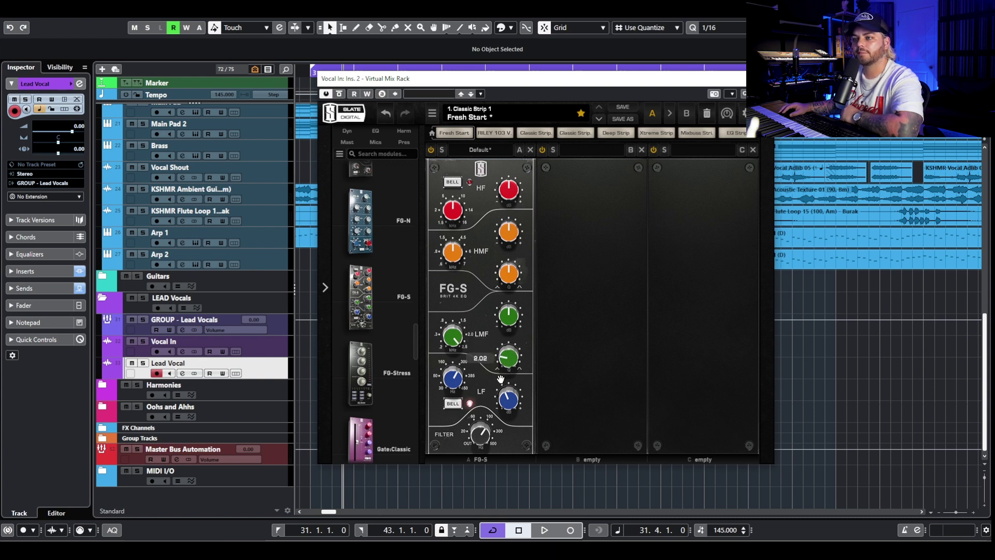
{"action": "mouse_move", "coordinate": [510, 314]}
{"action": "left_click_drag", "start_coordinate": [510, 317], "coordinate": [506, 317]}
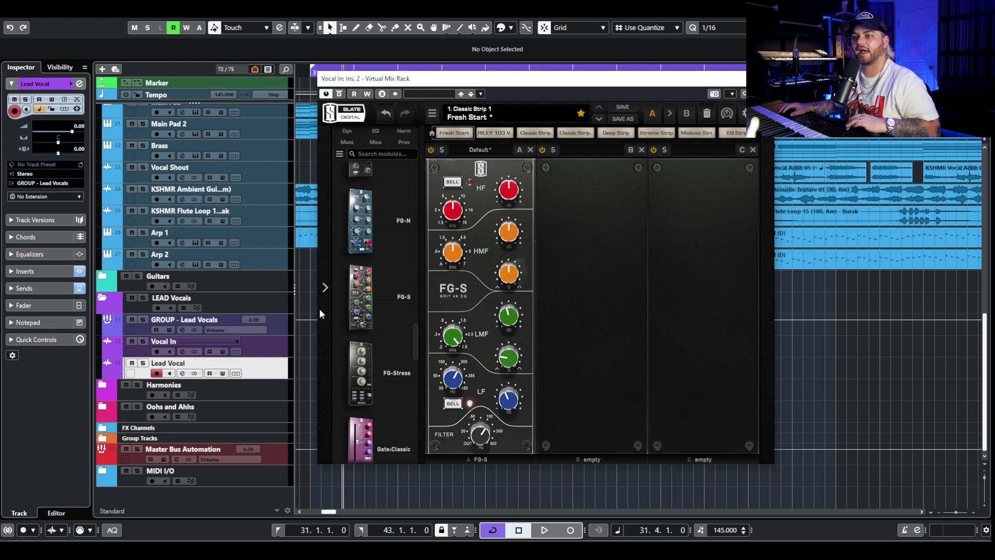
Solo the Vocal In track and switch the FG-S module off and on during playback to compare the vocal with and without EQ.
{"action": "key", "text": "space"}
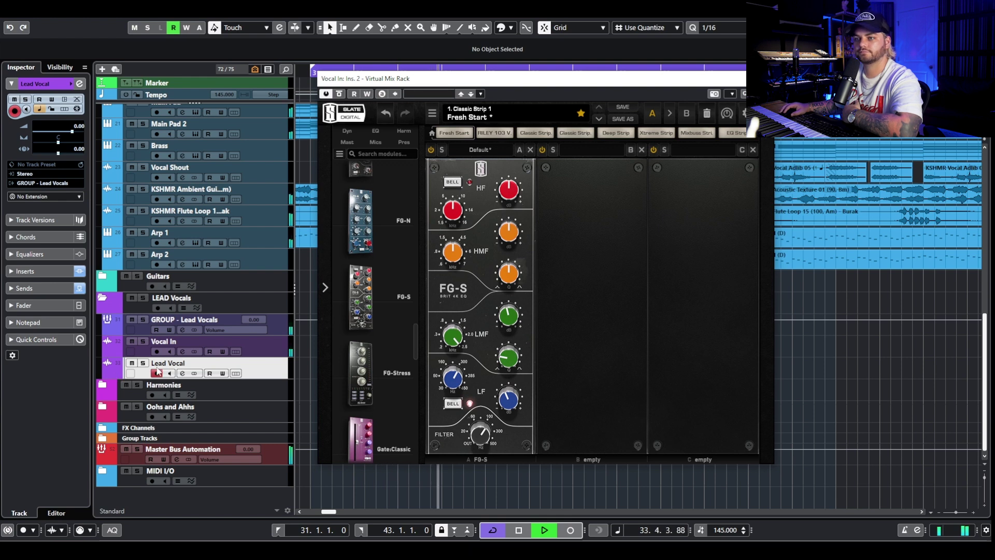
{"action": "key", "text": "s"}
{"action": "key", "text": "s"}
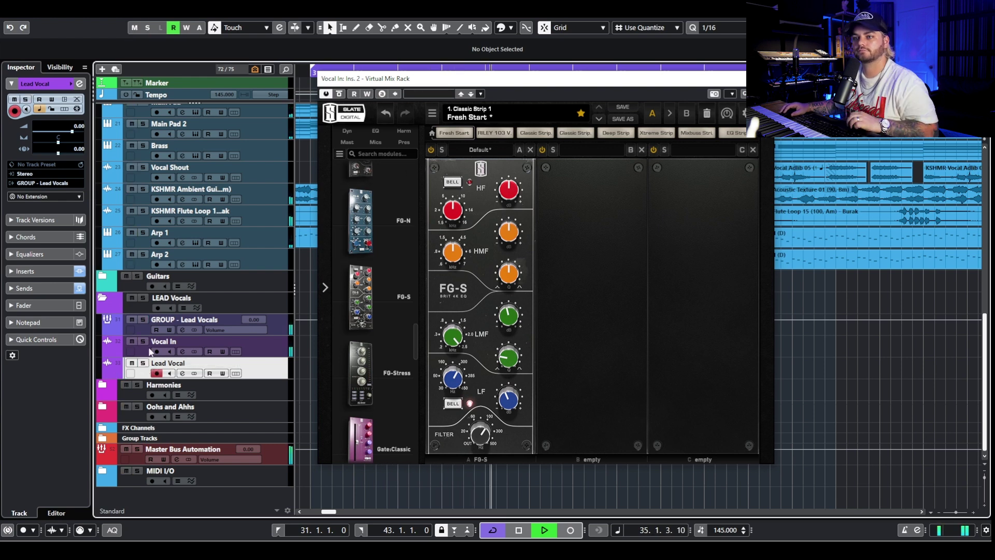
{"action": "key", "text": "space"}
{"action": "key", "text": "space"}
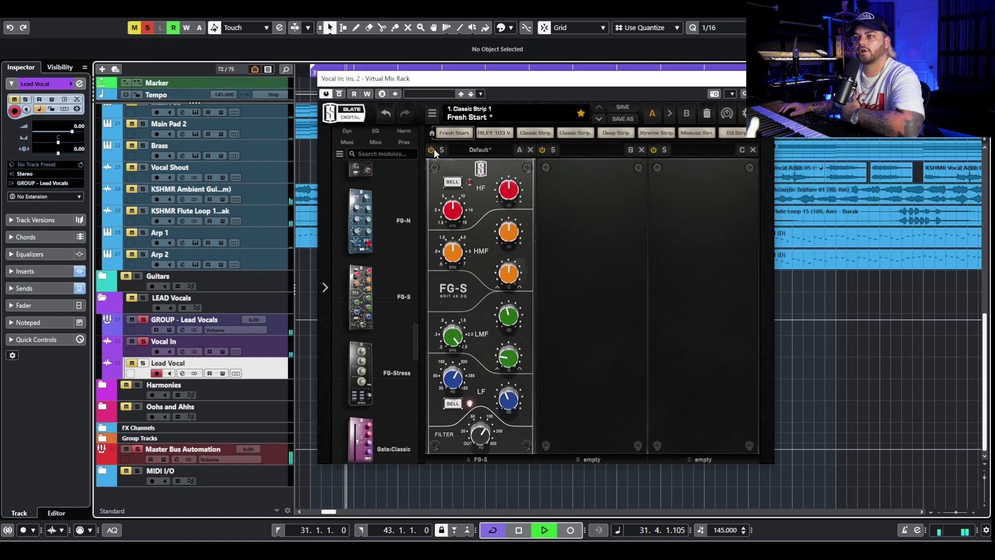
{"action": "left_click", "coordinate": [431, 150]}
{"action": "left_click", "coordinate": [431, 150]}
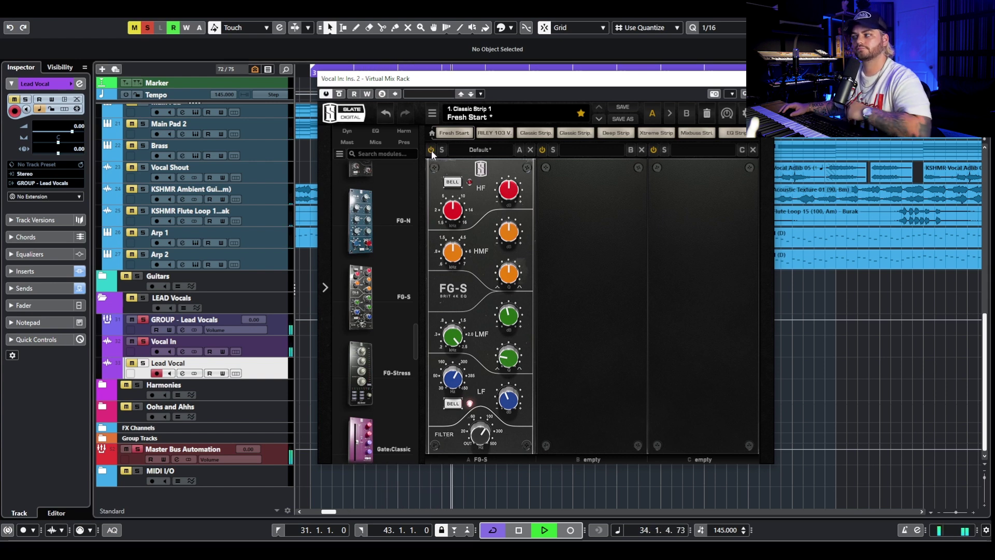
Boost the FG-S HMF gain and sweep its frequency to about 6.05 kHz during playback to locate the vocal's harshness.
{"action": "key", "text": "space"}
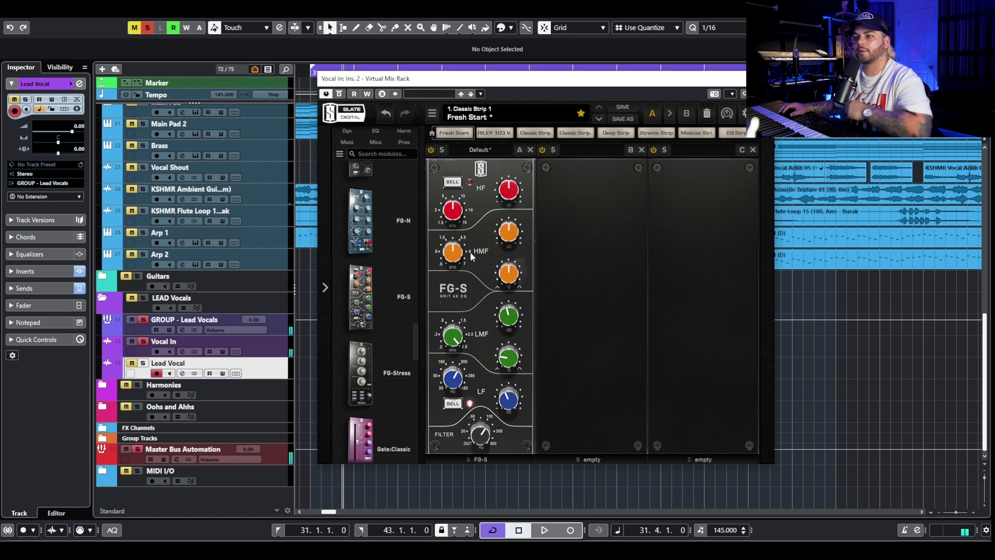
{"action": "mouse_move", "coordinate": [458, 254]}
{"action": "left_click_drag", "start_coordinate": [457, 253], "coordinate": [470, 248]}
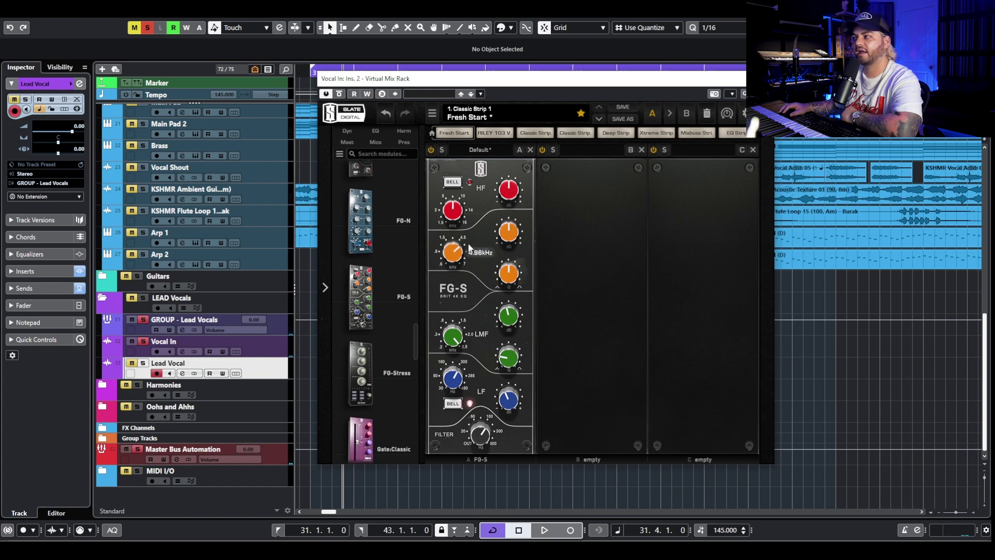
{"action": "left_click_drag", "start_coordinate": [512, 243], "coordinate": [519, 227]}
{"action": "key", "text": "space"}
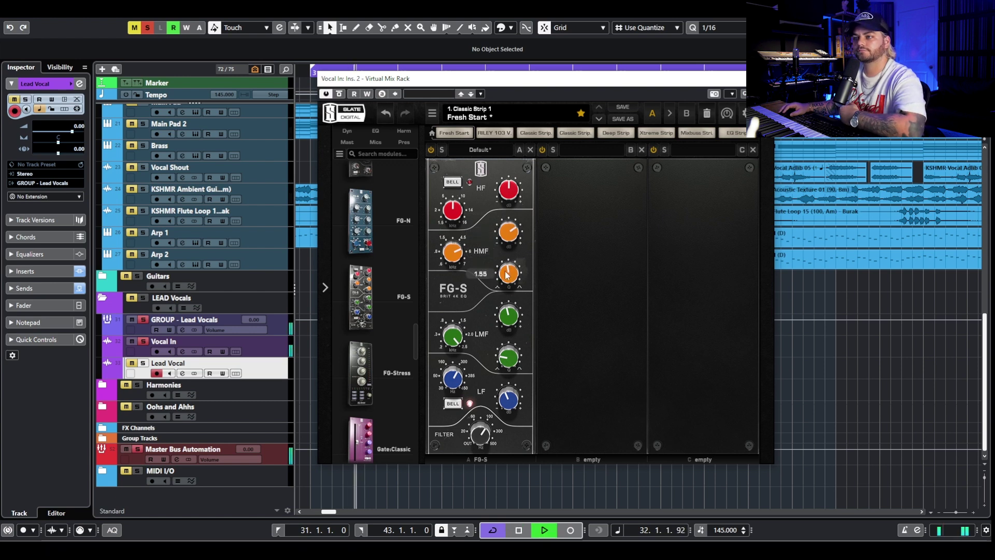
{"action": "left_click_drag", "start_coordinate": [509, 243], "coordinate": [511, 232]}
{"action": "mouse_move", "coordinate": [455, 250]}
{"action": "left_mouse_down"}
{"action": "mouse_move", "coordinate": [455, 261]}
{"action": "mouse_move", "coordinate": [468, 256]}
{"action": "left_mouse_up"}
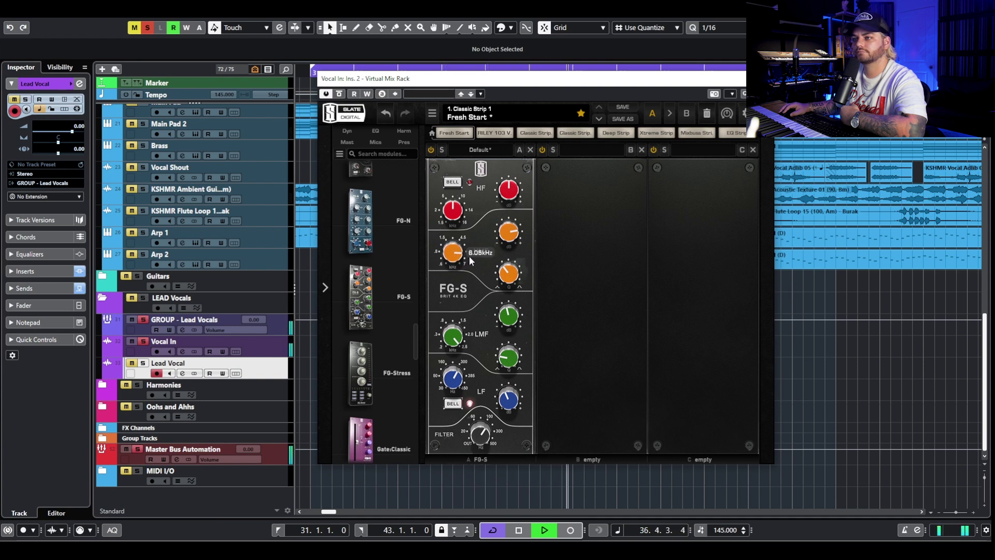
{"action": "key", "text": "space"}
Bring the FG-S HMF gain down to a slight cut and unsolo the Vocal In track.
{"action": "mouse_move", "coordinate": [499, 241]}
{"action": "mouse_move", "coordinate": [510, 270]}
{"action": "left_click_drag", "start_coordinate": [509, 236], "coordinate": [507, 269]}
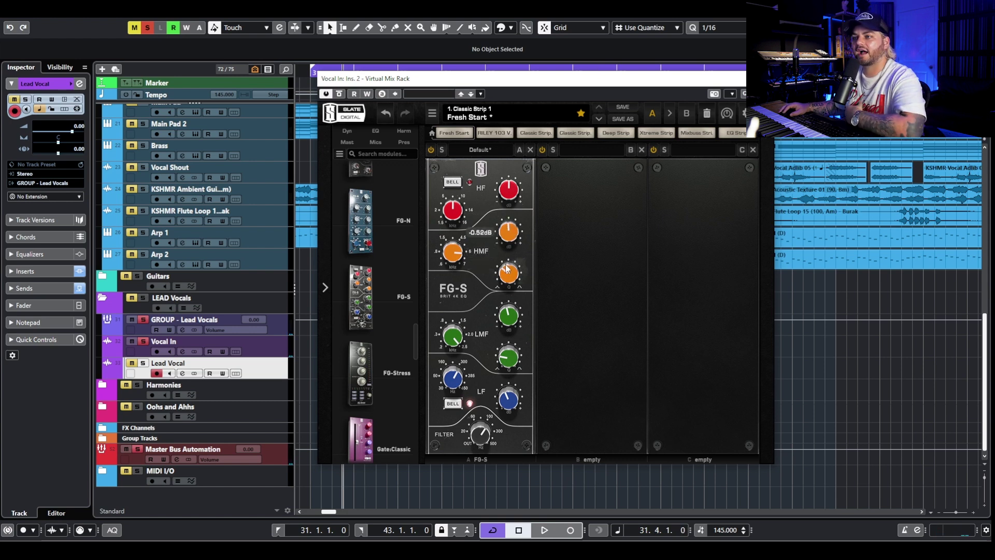
{"action": "left_click", "coordinate": [144, 341]}
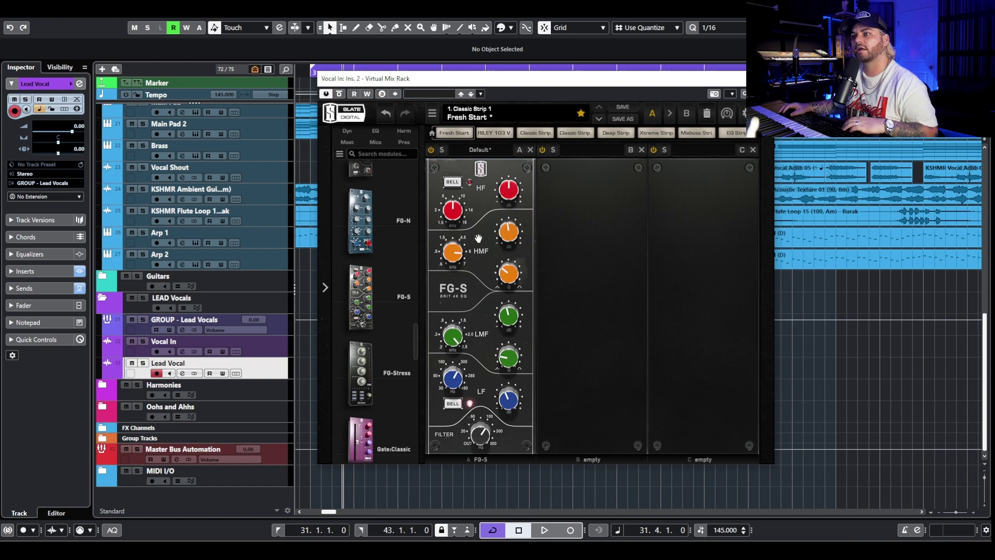
Raise the FG-S HF frequency to about 14.5 kHz and give its gain a slight boost.
{"action": "left_click_drag", "start_coordinate": [455, 220], "coordinate": [504, 200]}
{"action": "mouse_move", "coordinate": [457, 210]}
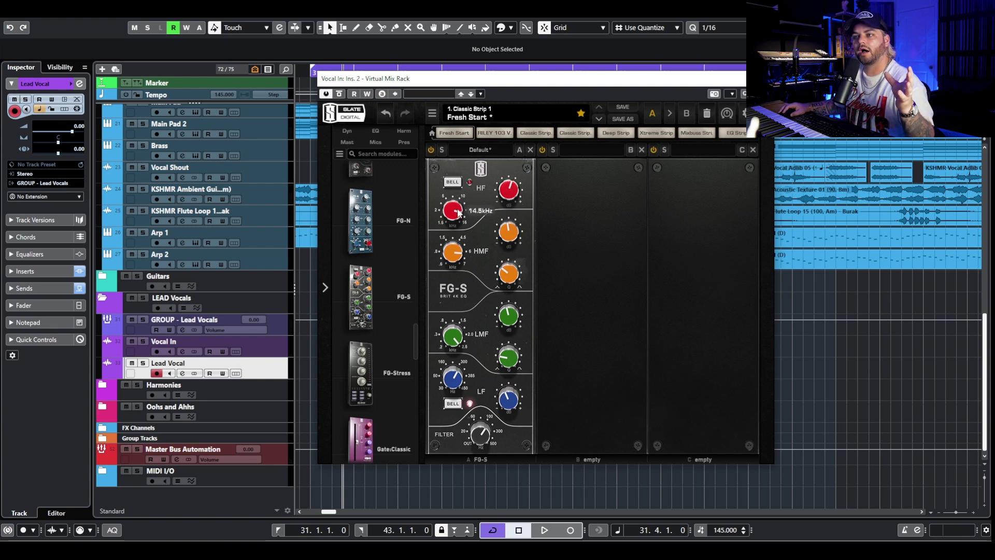
{"action": "left_click_drag", "start_coordinate": [511, 195], "coordinate": [505, 194]}
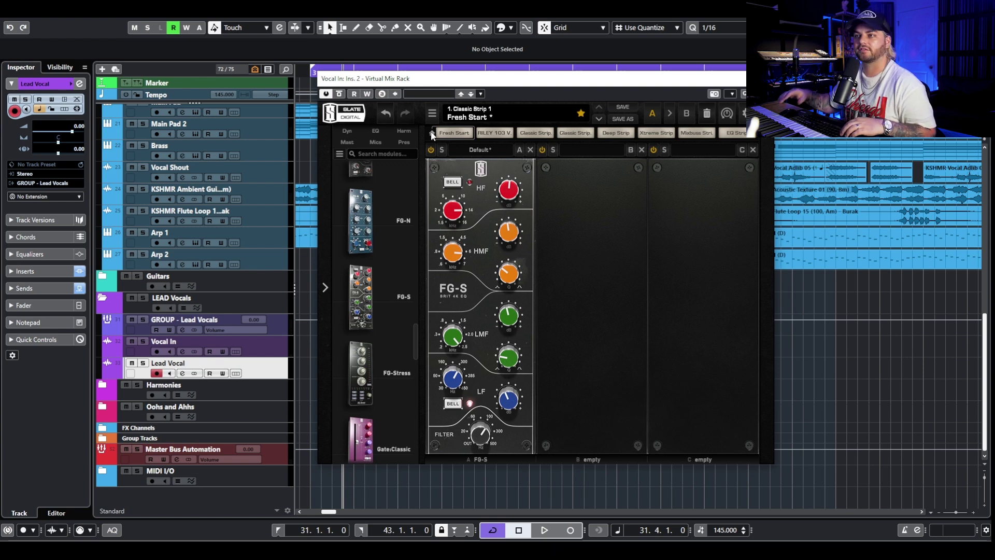
Play the full mix and switch the FG-S module off and on to compare the vocal with and without EQ.
{"action": "key", "text": "space"}
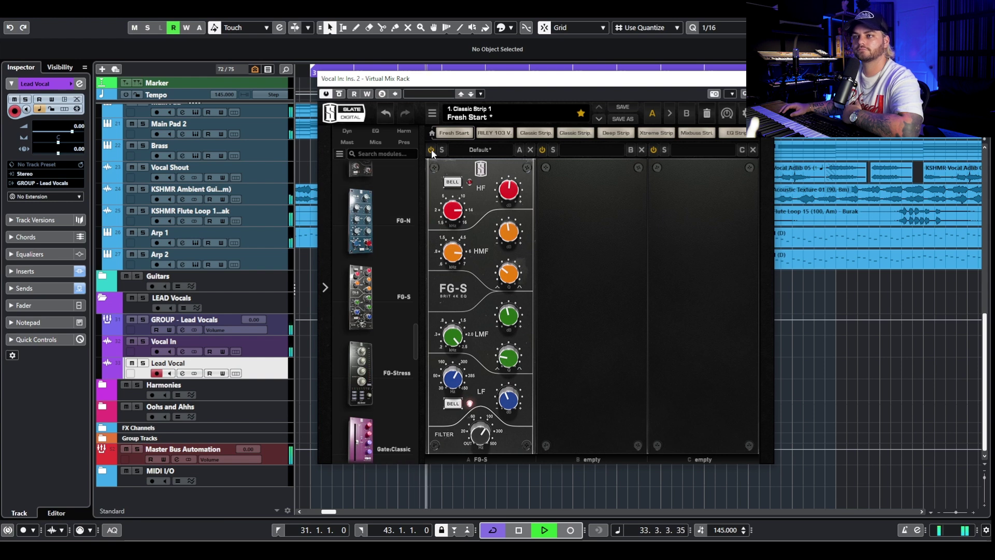
{"action": "key", "text": "Up"}
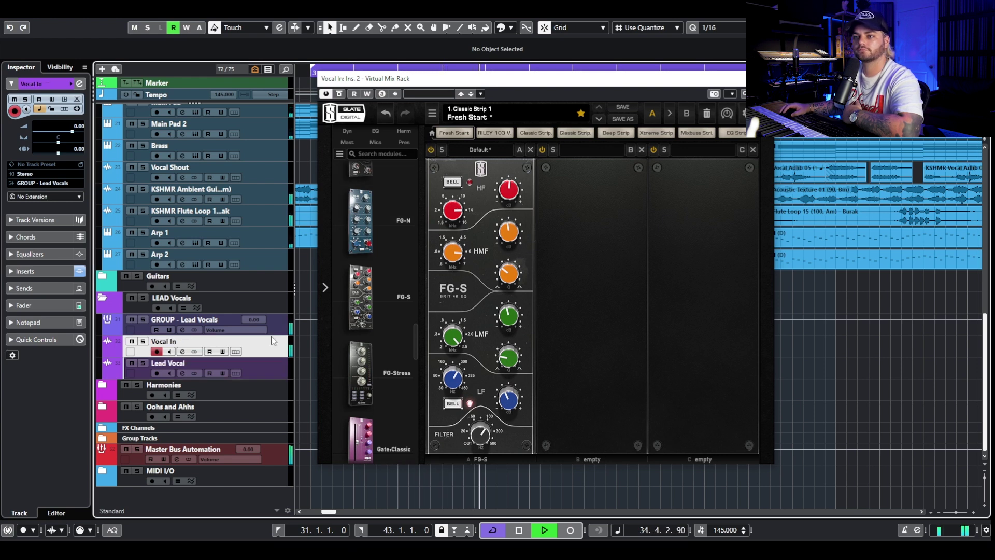
{"action": "left_click", "coordinate": [432, 151]}
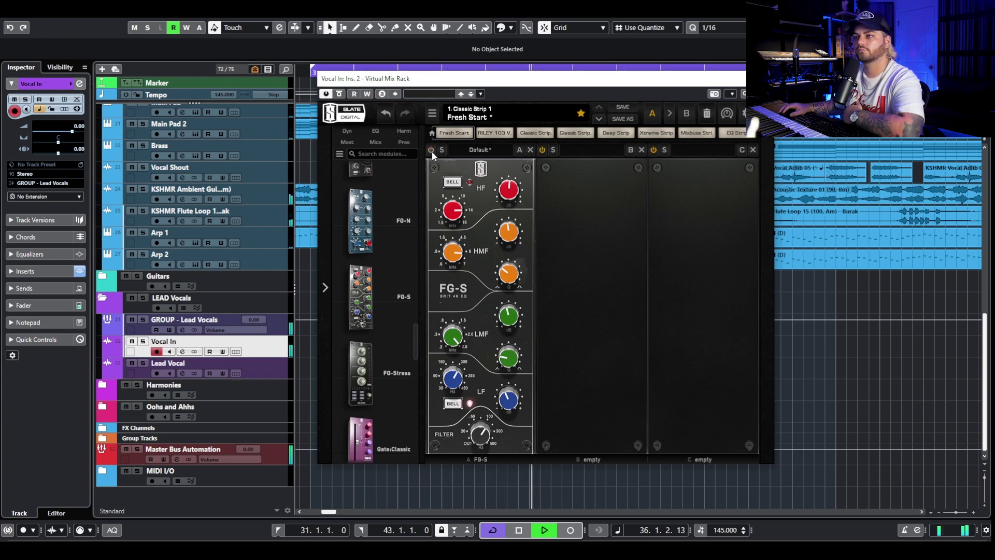
{"action": "left_click", "coordinate": [431, 150]}
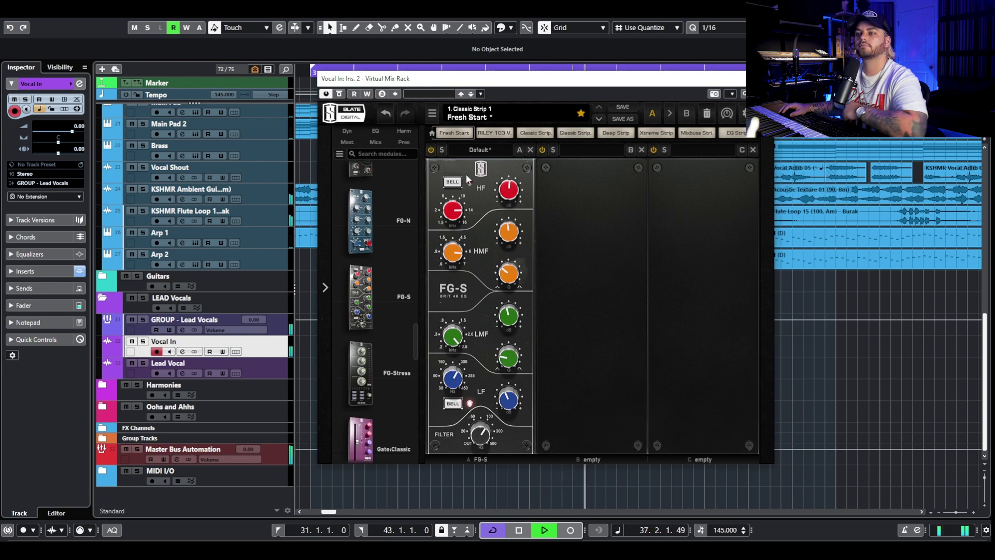
{"action": "key", "text": "space"}
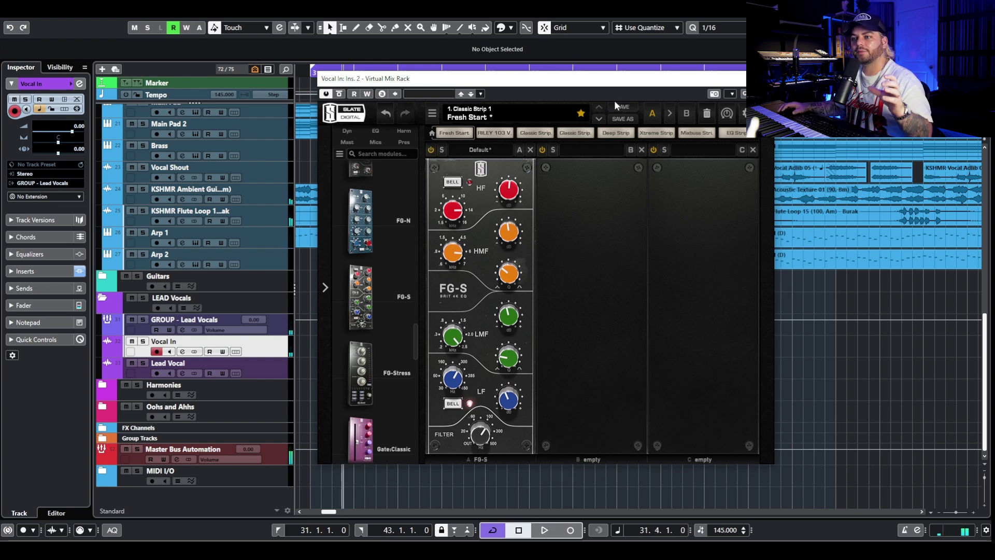
Find the FG-116 Modern compressor in the module list and add it to the second rack slot.
{"action": "scroll", "coordinate": [388, 293], "scroll_direction": "down", "scroll_amount": 4}
{"action": "scroll", "coordinate": [388, 293], "scroll_direction": "down", "scroll_amount": 6}
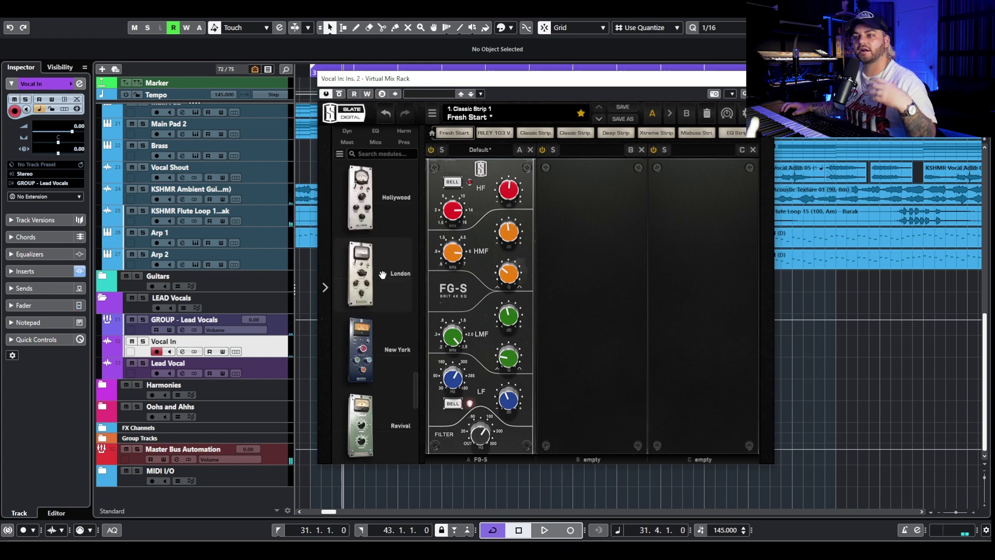
{"action": "scroll", "coordinate": [372, 340], "scroll_direction": "up", "scroll_amount": 5}
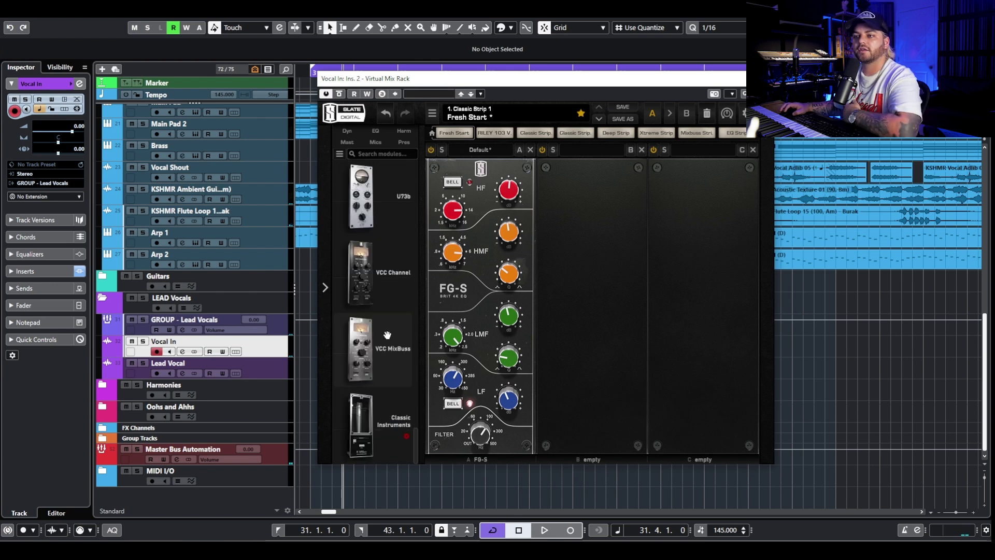
{"action": "scroll", "coordinate": [383, 280], "scroll_direction": "up", "scroll_amount": 5}
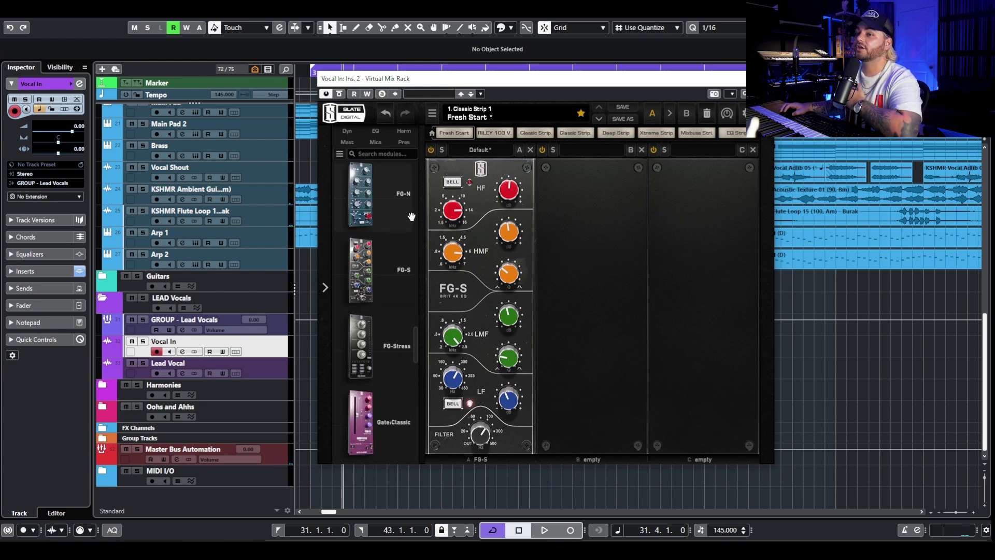
{"action": "scroll", "coordinate": [401, 241], "scroll_direction": "down", "scroll_amount": 3}
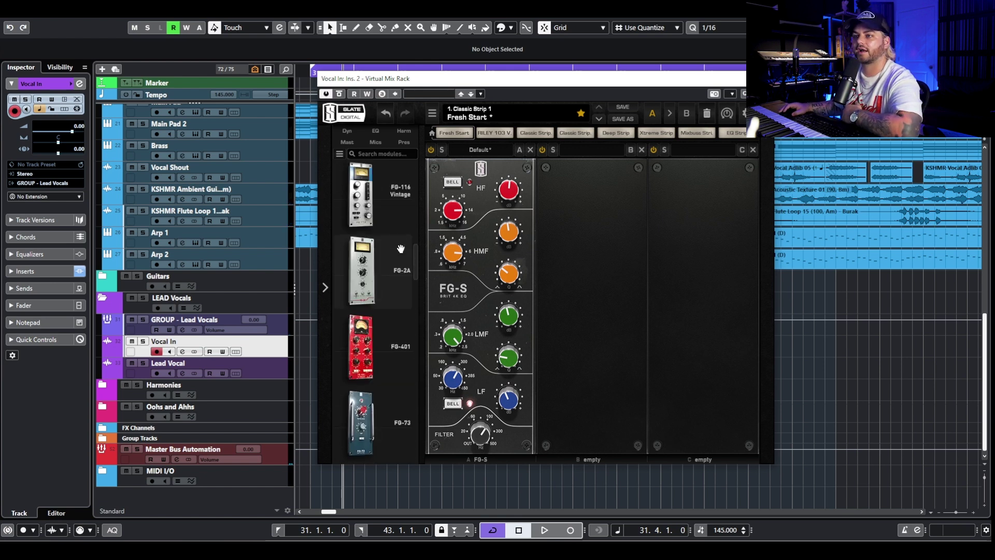
{"action": "left_click_drag", "start_coordinate": [402, 250], "coordinate": [599, 258]}
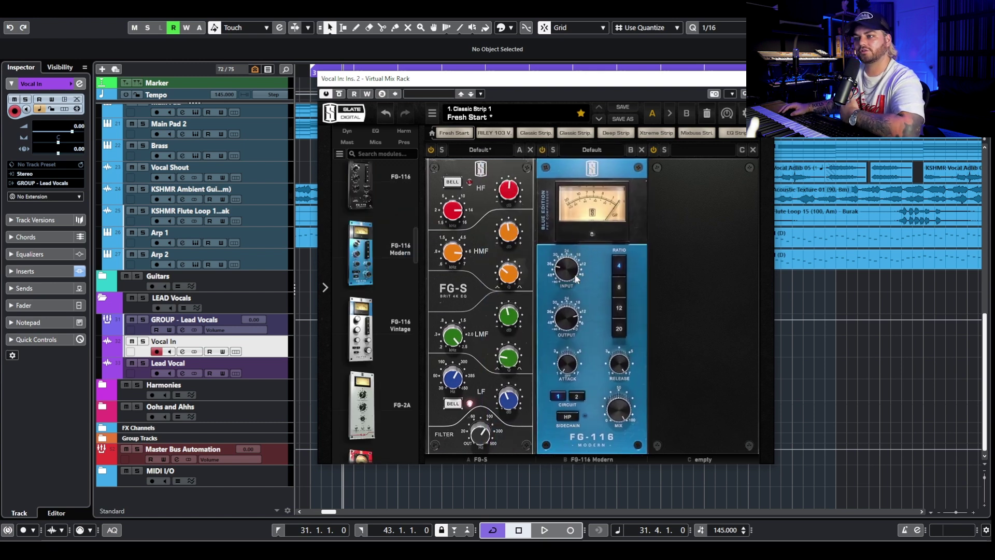
Adjust the attack on the FG-116 Modern compressor.
{"action": "mouse_move", "coordinate": [573, 371]}
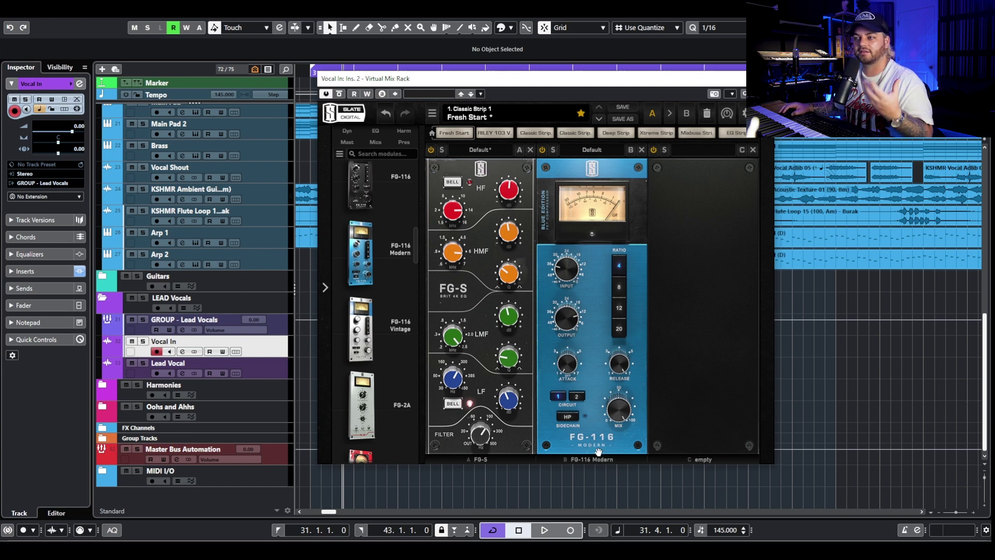
{"action": "left_click_drag", "start_coordinate": [572, 377], "coordinate": [592, 308]}
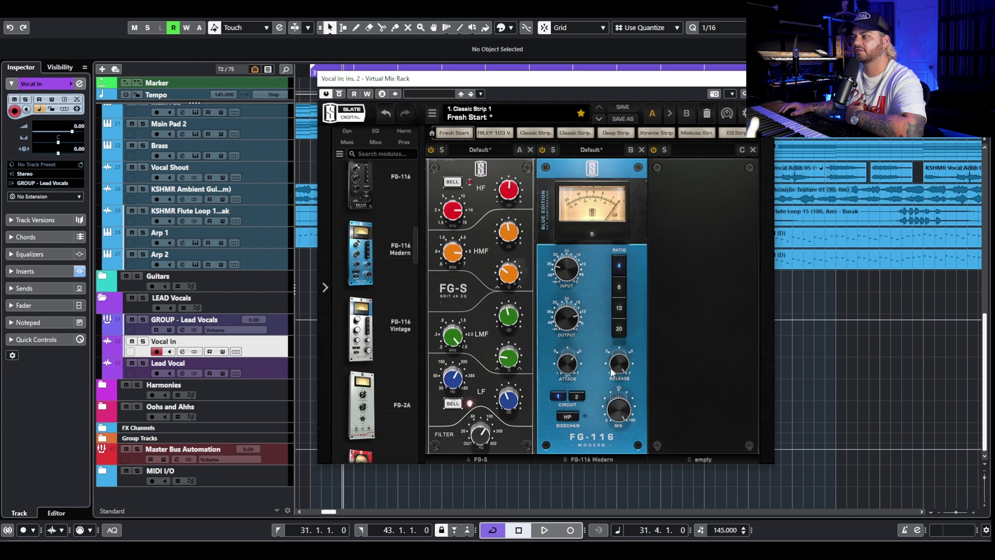
{"action": "mouse_move", "coordinate": [567, 373]}
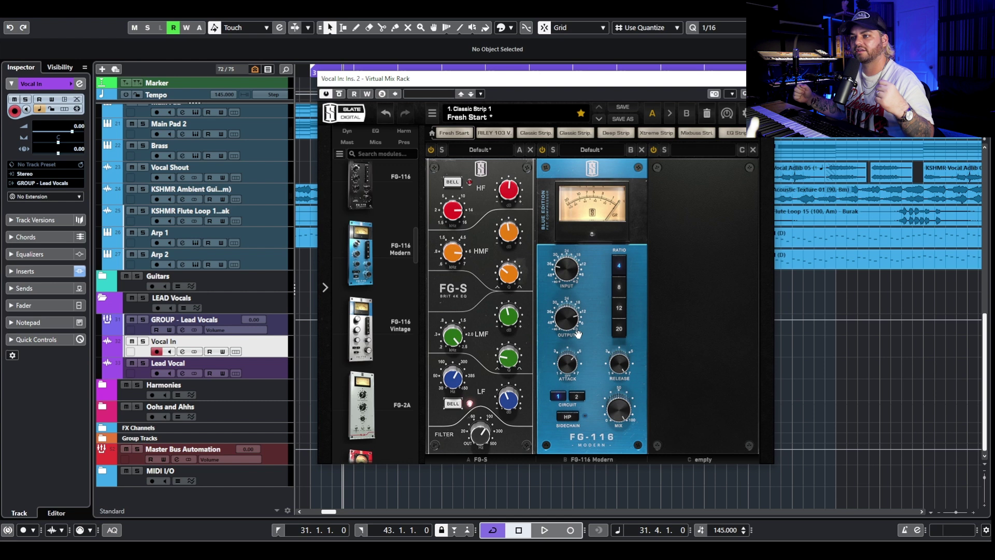
{"action": "mouse_move", "coordinate": [618, 368]}
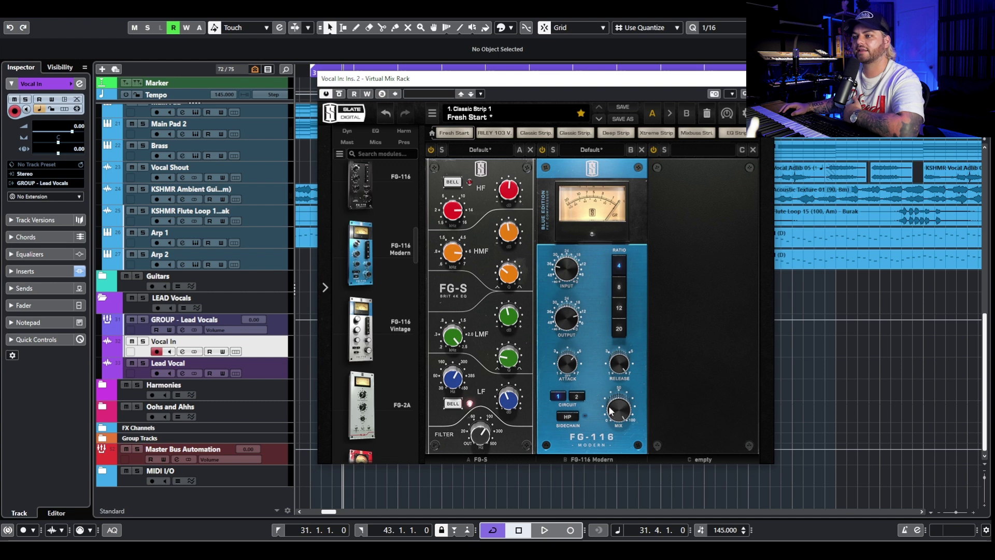
{"action": "mouse_move", "coordinate": [573, 272]}
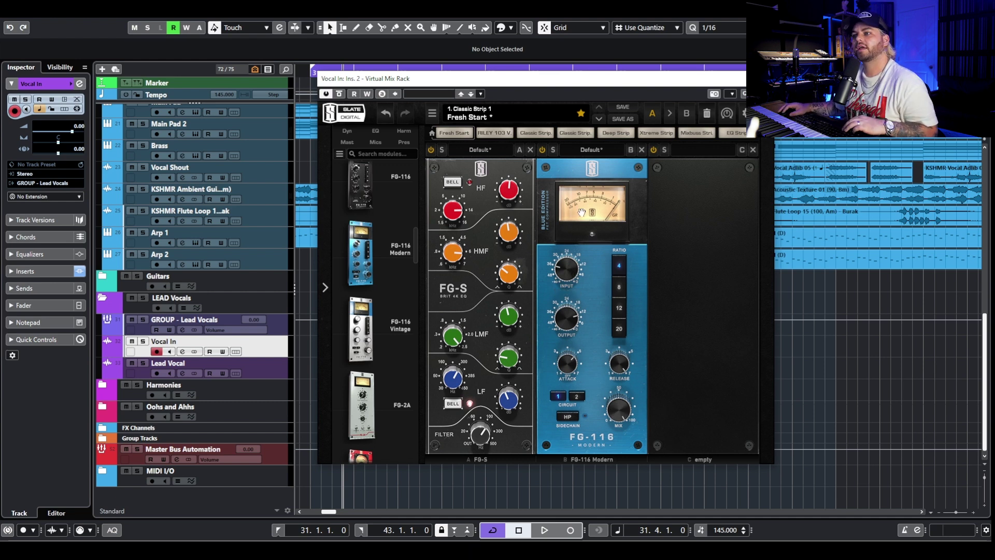
Set the FG-116 Modern input to about -23.4 dB and its output to about -20.8 dB while the mix plays.
{"action": "key", "text": "space"}
{"action": "left_click_drag", "start_coordinate": [568, 272], "coordinate": [569, 269]}
{"action": "mouse_move", "coordinate": [559, 331]}
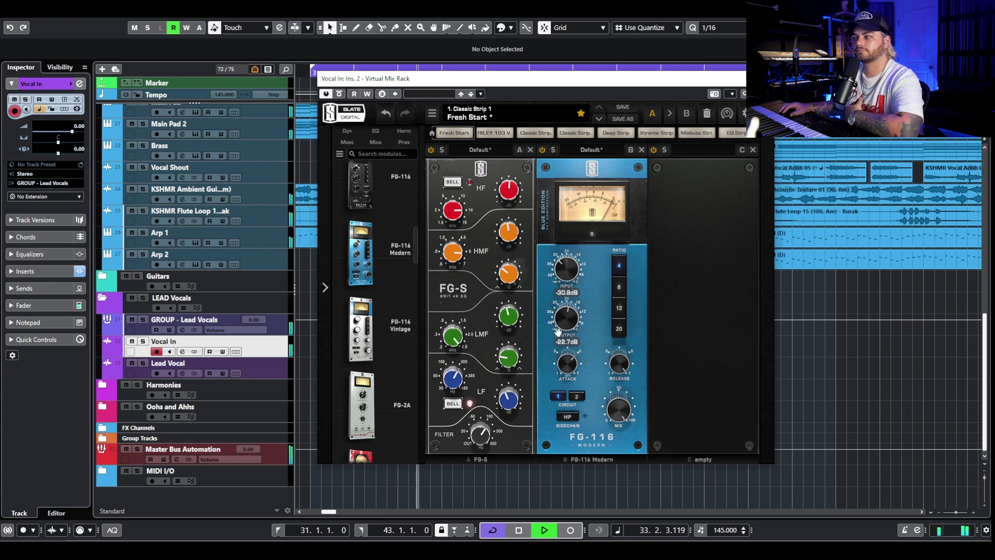
{"action": "left_click_drag", "start_coordinate": [558, 331], "coordinate": [560, 326]}
{"action": "left_click_drag", "start_coordinate": [566, 277], "coordinate": [571, 269]}
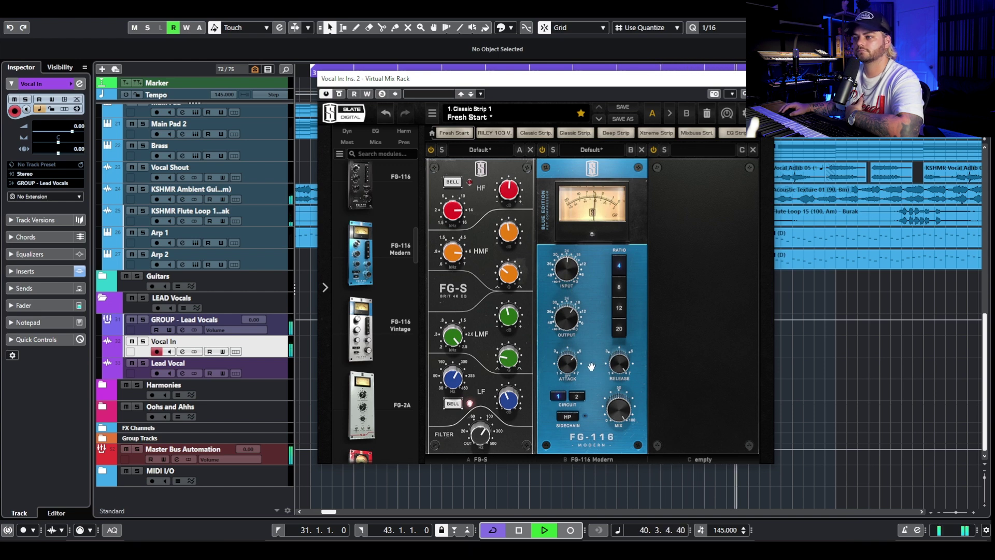
{"action": "key", "text": "space"}
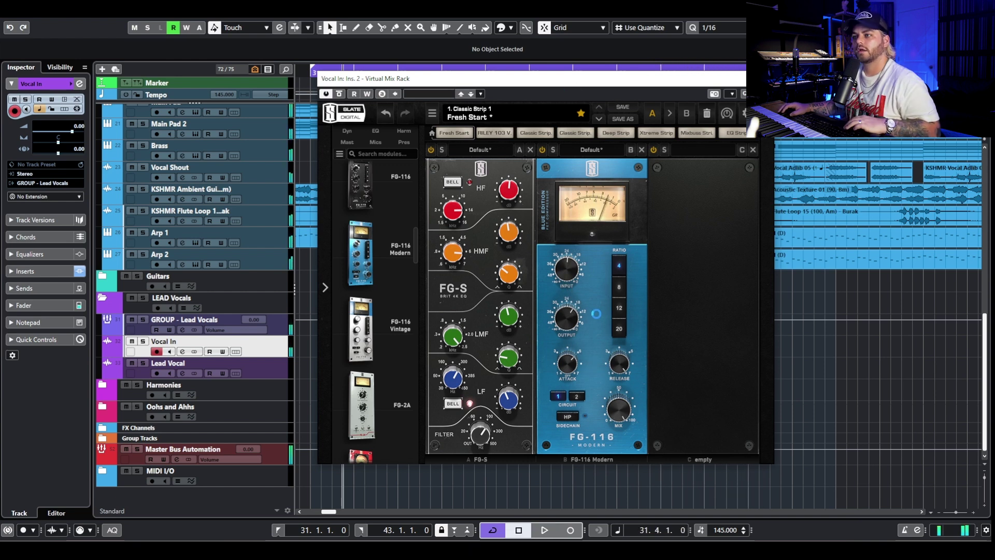
{"action": "mouse_move", "coordinate": [565, 321]}
Play the mix and toggle the FG-116 Modern module to compare the vocal with and without compression.
{"action": "key", "text": "space"}
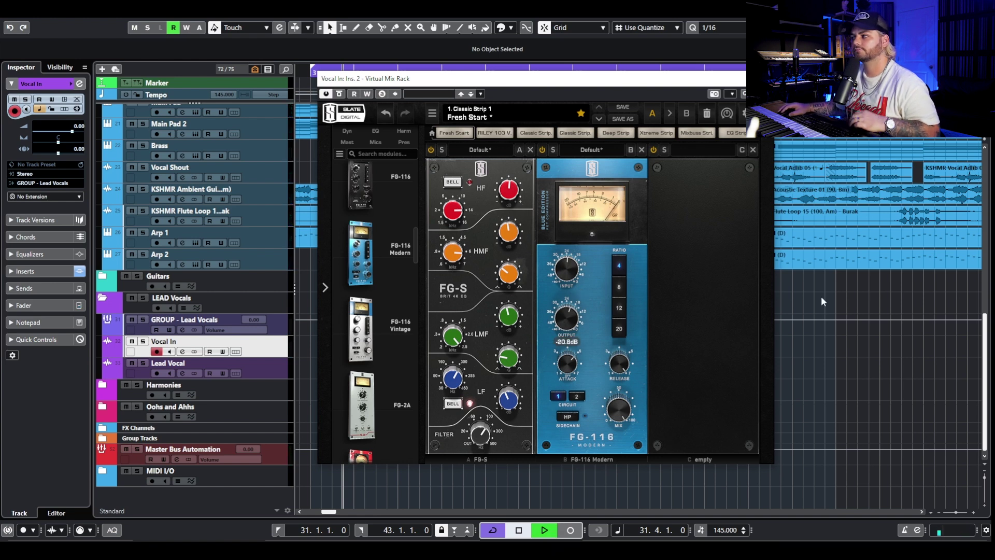
{"action": "mouse_move", "coordinate": [565, 267]}
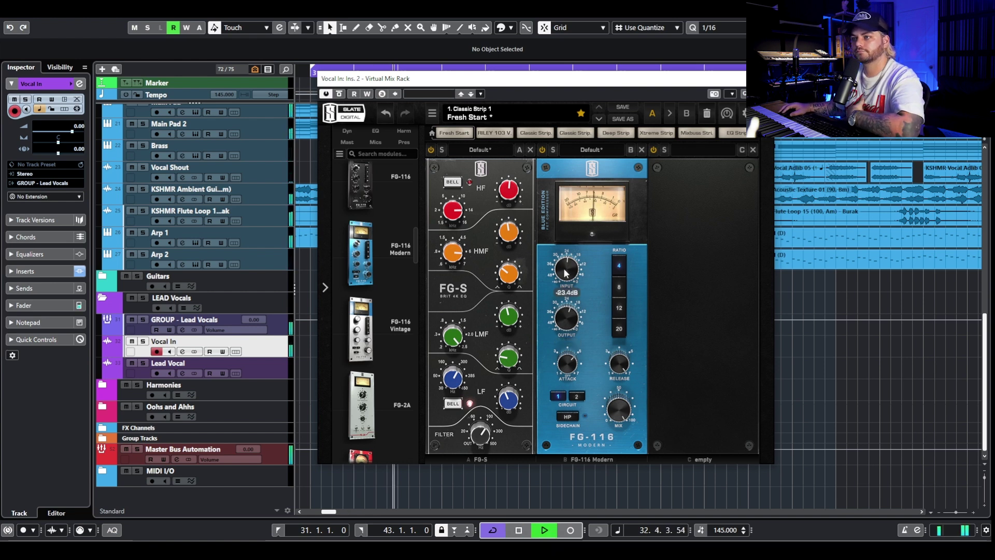
{"action": "left_click", "coordinate": [543, 150]}
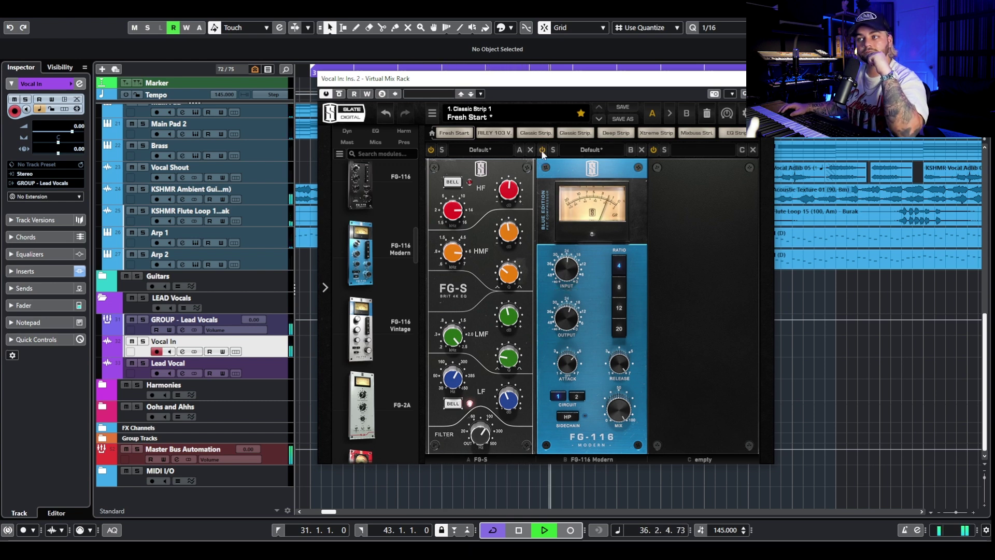
{"action": "key", "text": "space"}
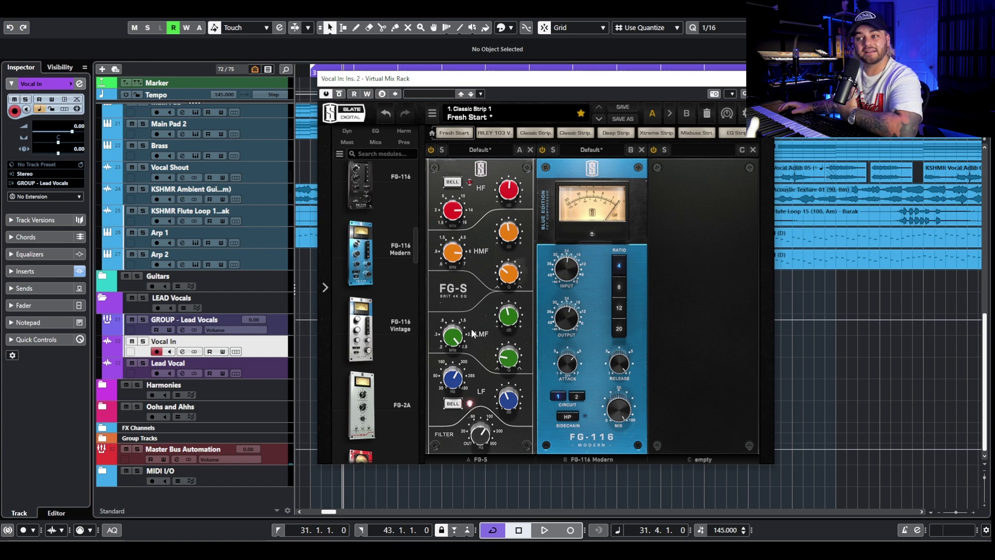
Add the FG-2A compressor to the third rack slot and set its gain to about 24.8 during playback.
{"action": "left_click_drag", "start_coordinate": [390, 412], "coordinate": [705, 322]}
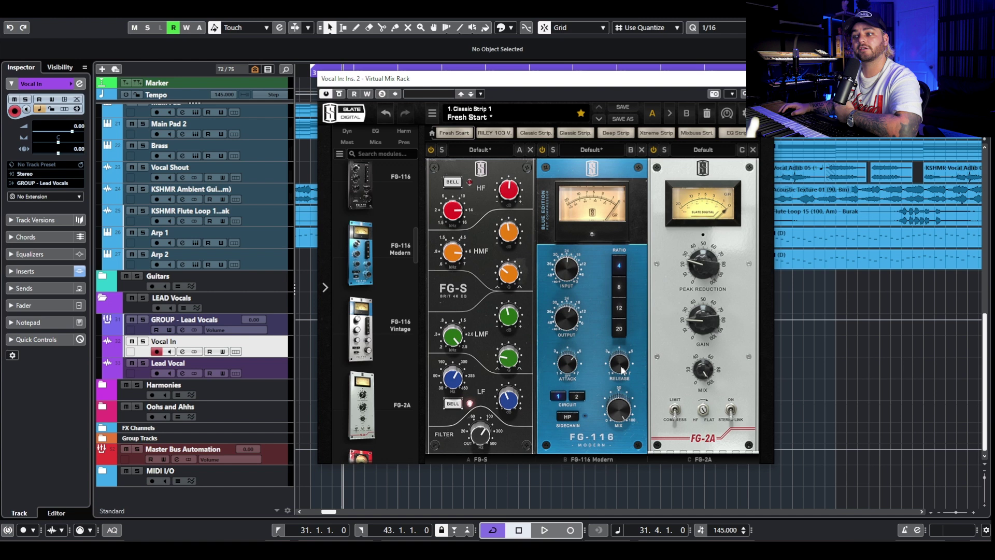
{"action": "left_click", "coordinate": [620, 266]}
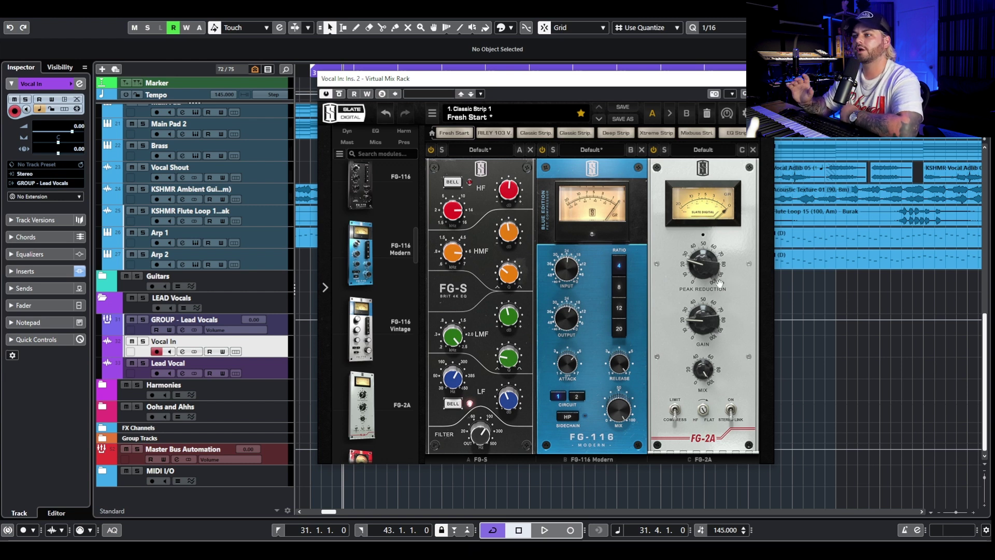
{"action": "mouse_move", "coordinate": [702, 286]}
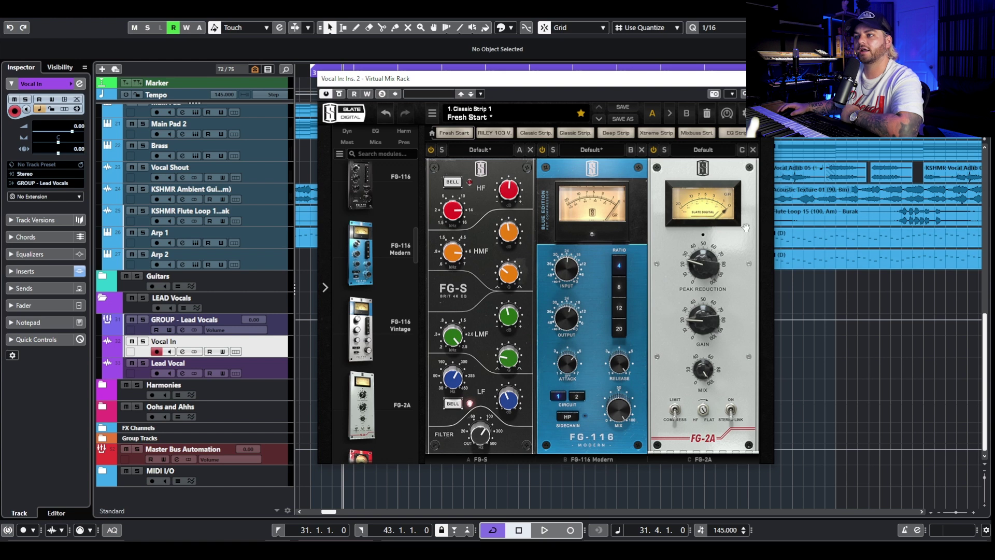
{"action": "key", "text": "space"}
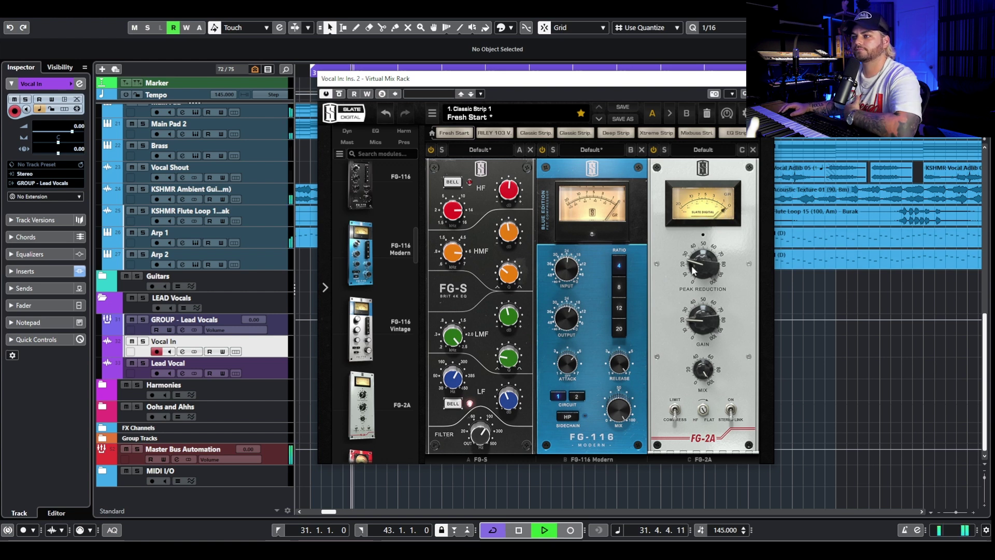
{"action": "left_click_drag", "start_coordinate": [693, 320], "coordinate": [704, 323]}
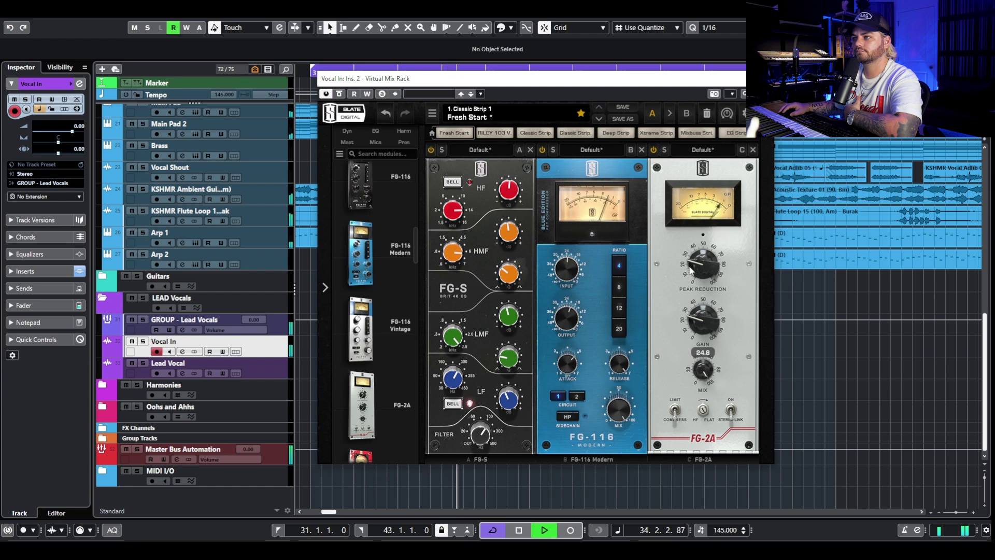
Lower the FG-2A gain to about 24.1 while listening to the mix, and stop playback.
{"action": "mouse_move", "coordinate": [695, 268]}
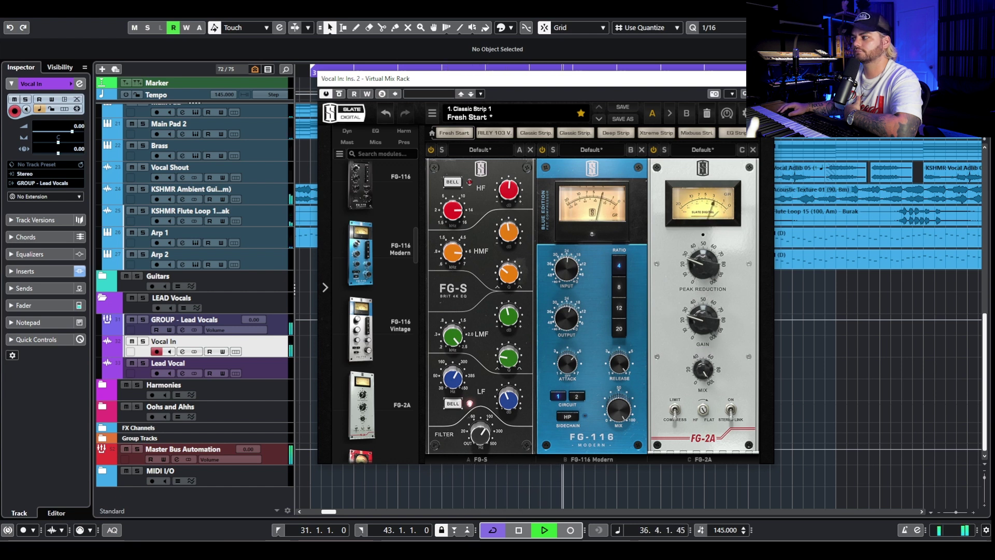
{"action": "left_click_drag", "start_coordinate": [702, 312], "coordinate": [702, 314]}
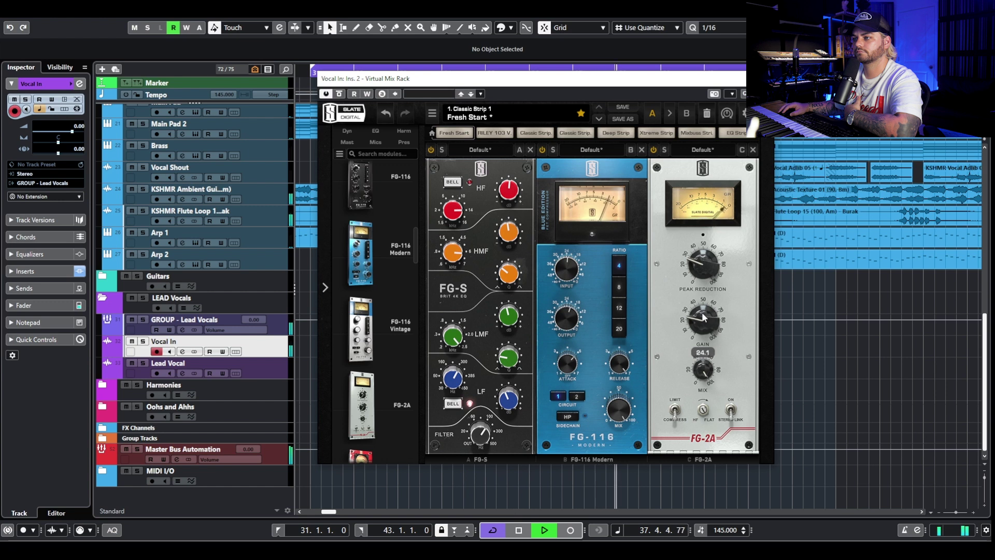
{"action": "mouse_move", "coordinate": [728, 260]}
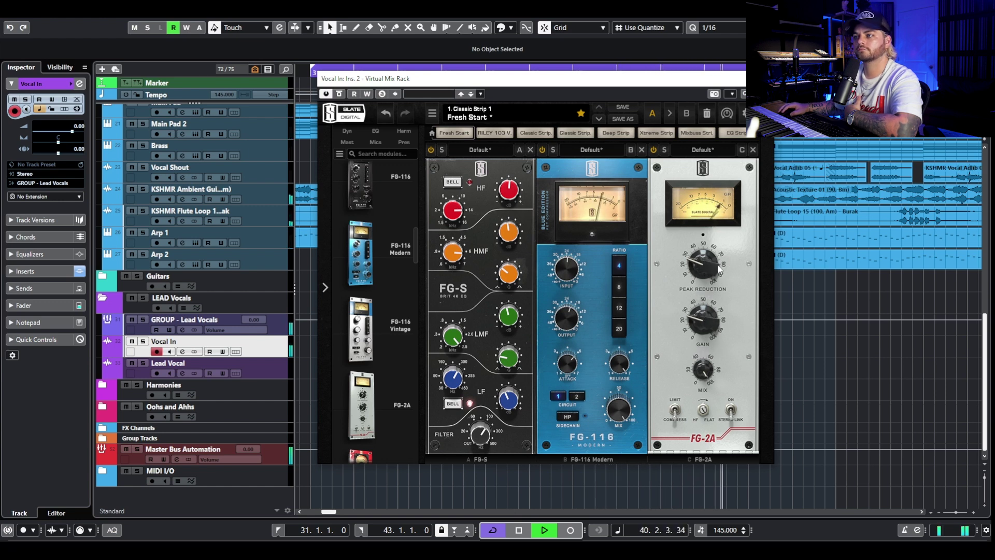
{"action": "key", "text": "space"}
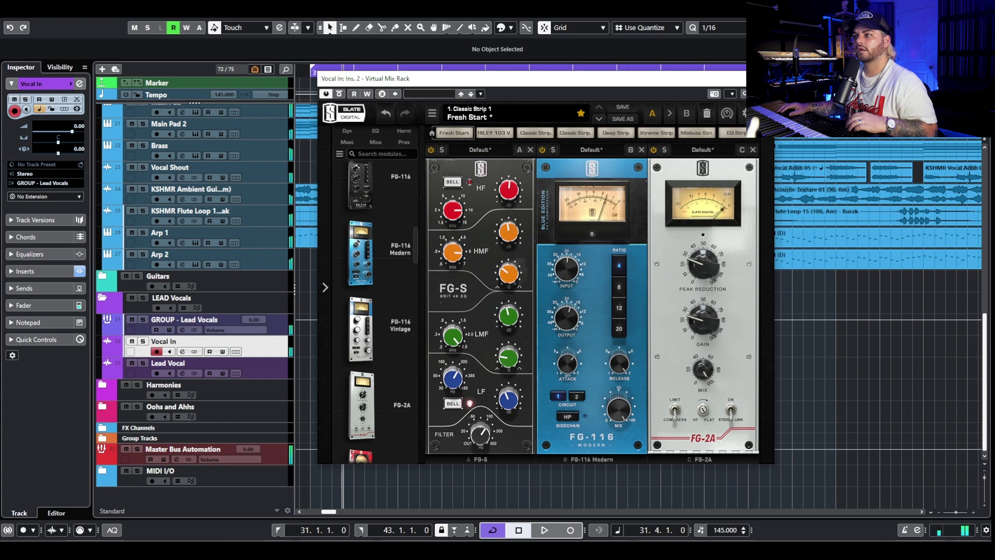
Add the CS-EQ module to the fourth slot of the rack, after the FG-2A.
{"action": "mouse_move", "coordinate": [378, 351]}
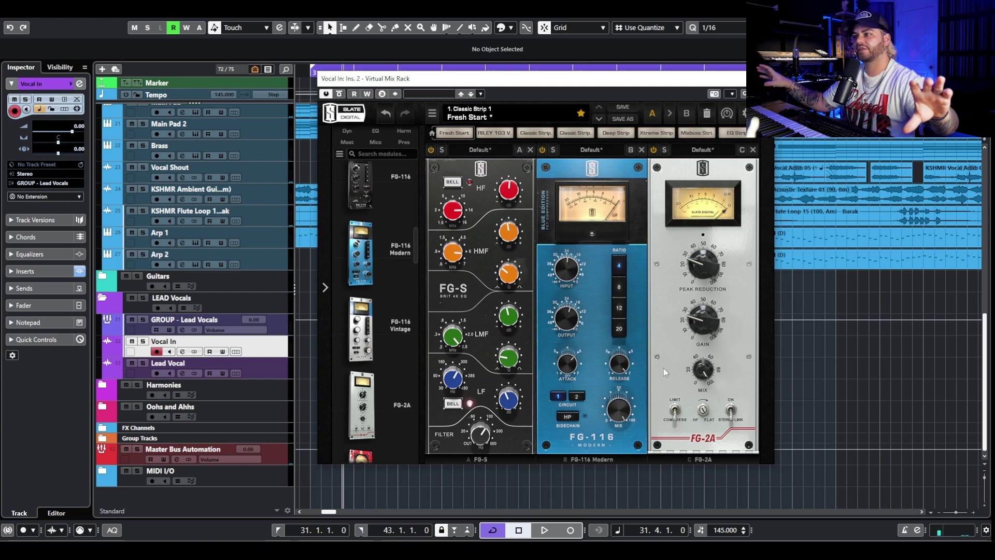
{"action": "scroll", "coordinate": [377, 380], "scroll_direction": "down", "scroll_amount": 3}
{"action": "scroll", "coordinate": [376, 379], "scroll_direction": "down", "scroll_amount": 10}
{"action": "scroll", "coordinate": [372, 369], "scroll_direction": "up", "scroll_amount": 2}
{"action": "left_click_drag", "start_coordinate": [361, 329], "coordinate": [823, 293]}
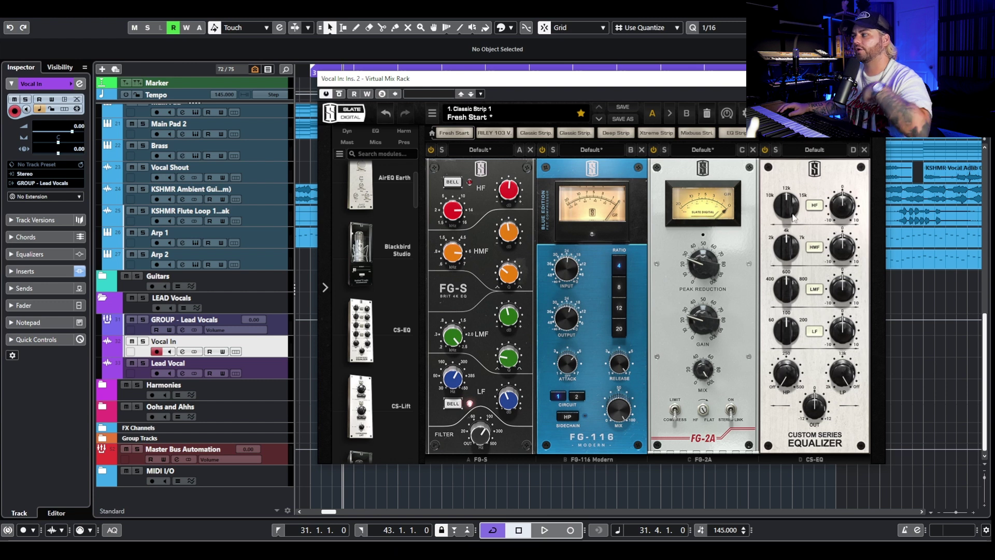
Adjust the CS-EQ's HF frequency and the frequency and gain of its HMF band.
{"action": "left_click_drag", "start_coordinate": [793, 224], "coordinate": [801, 200]}
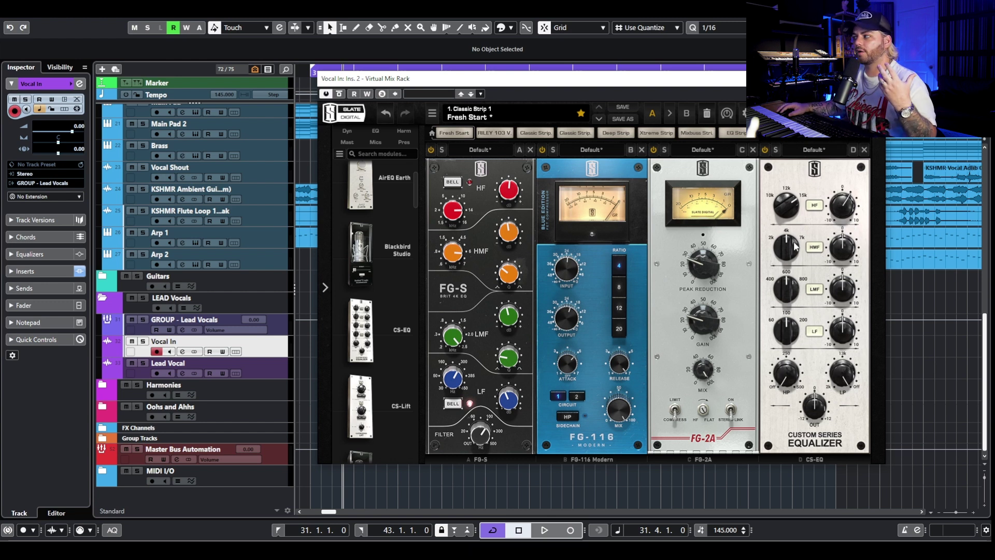
{"action": "left_click_drag", "start_coordinate": [793, 254], "coordinate": [794, 263]}
{"action": "left_click_drag", "start_coordinate": [847, 241], "coordinate": [842, 246]}
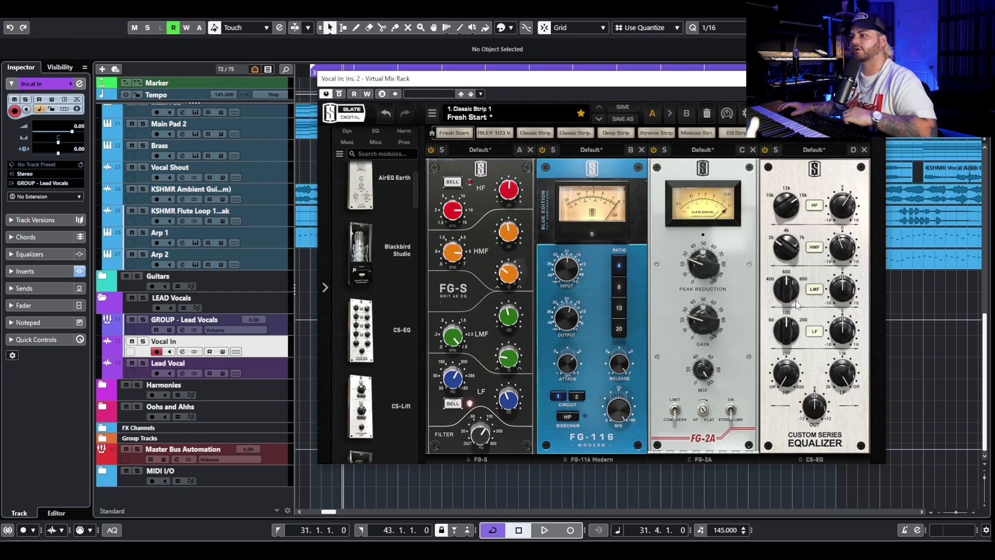
Adjust the CS-EQ's LMF gain during playback, and retune its LF band with the LF gain at about -0.86.
{"action": "key", "text": "space"}
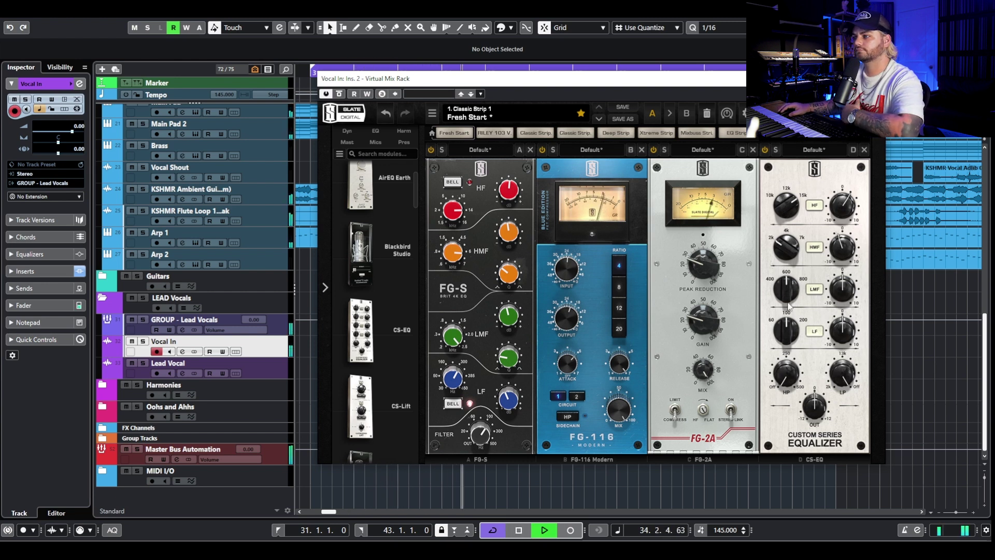
{"action": "mouse_move", "coordinate": [853, 287]}
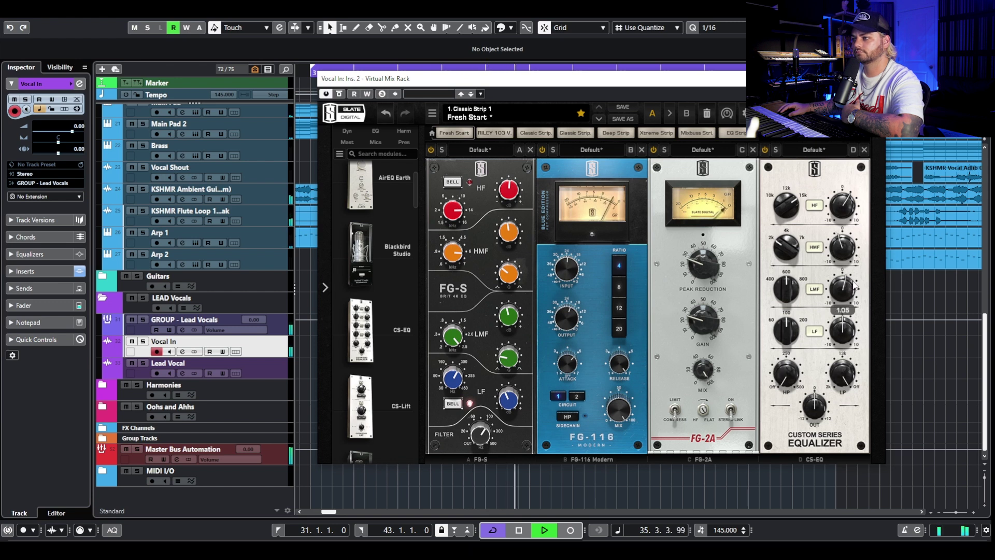
{"action": "left_click_drag", "start_coordinate": [847, 286], "coordinate": [847, 294]}
{"action": "key", "text": "space"}
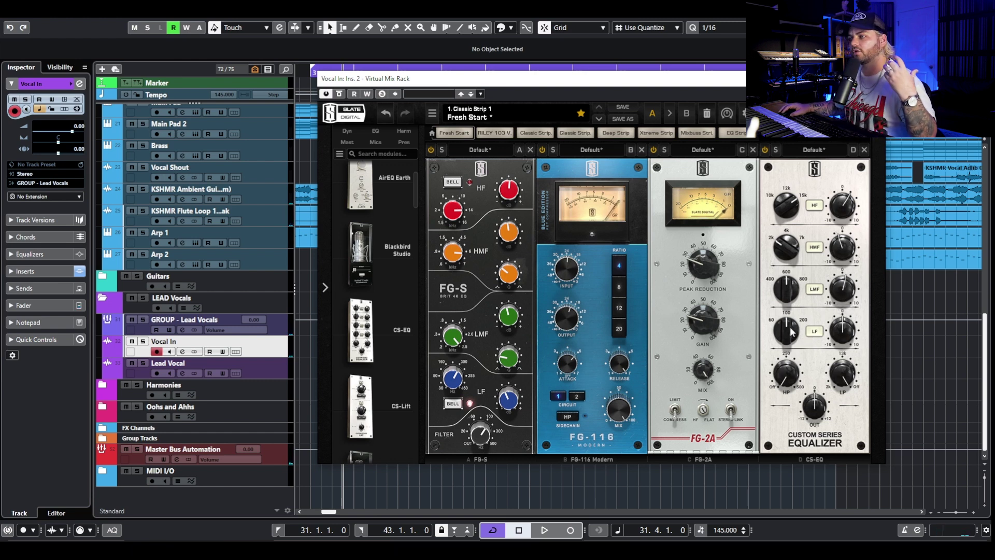
{"action": "left_click_drag", "start_coordinate": [792, 332], "coordinate": [808, 314]}
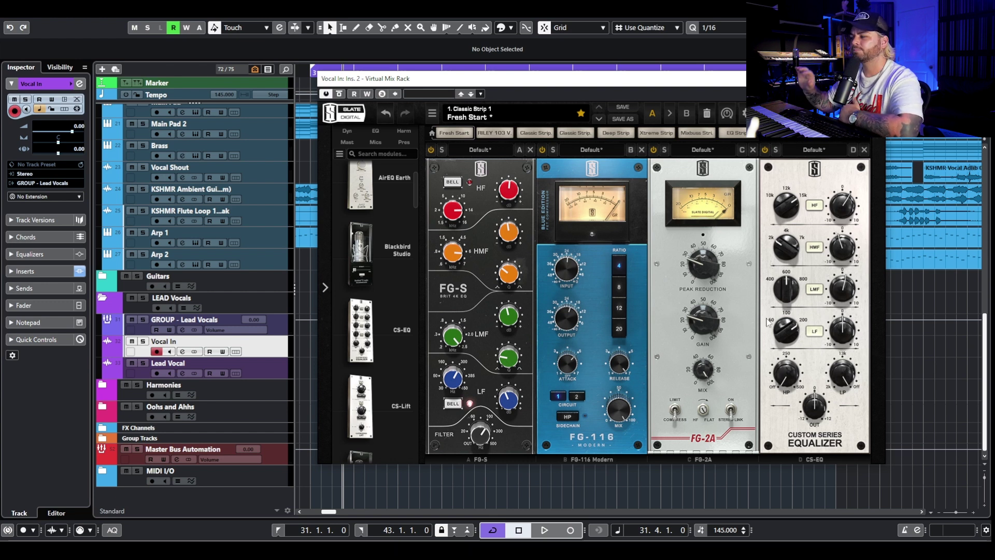
{"action": "mouse_move", "coordinate": [843, 324]}
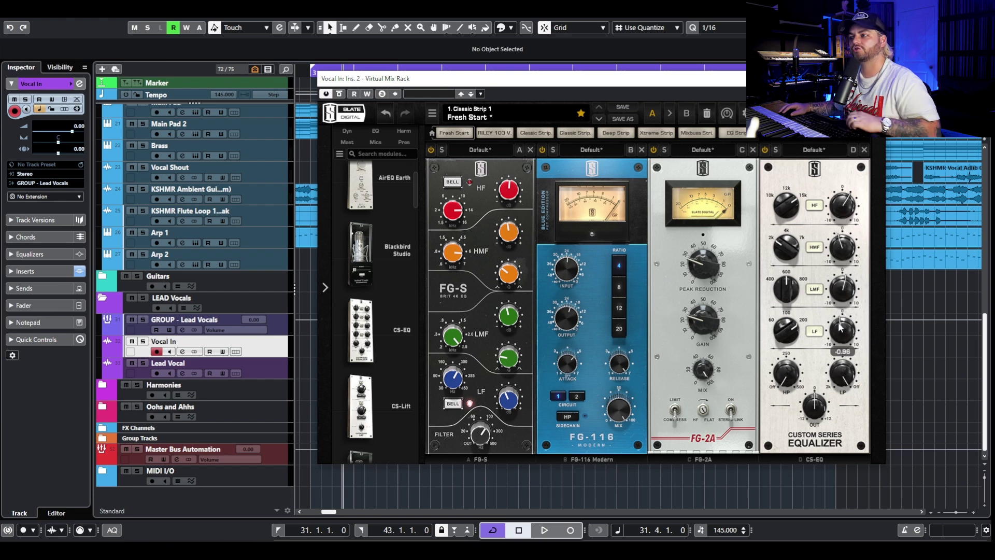
While the mix plays, set the CS-EQ's high-pass filter to about 95.8 Hz and trim its output level.
{"action": "key", "text": "space"}
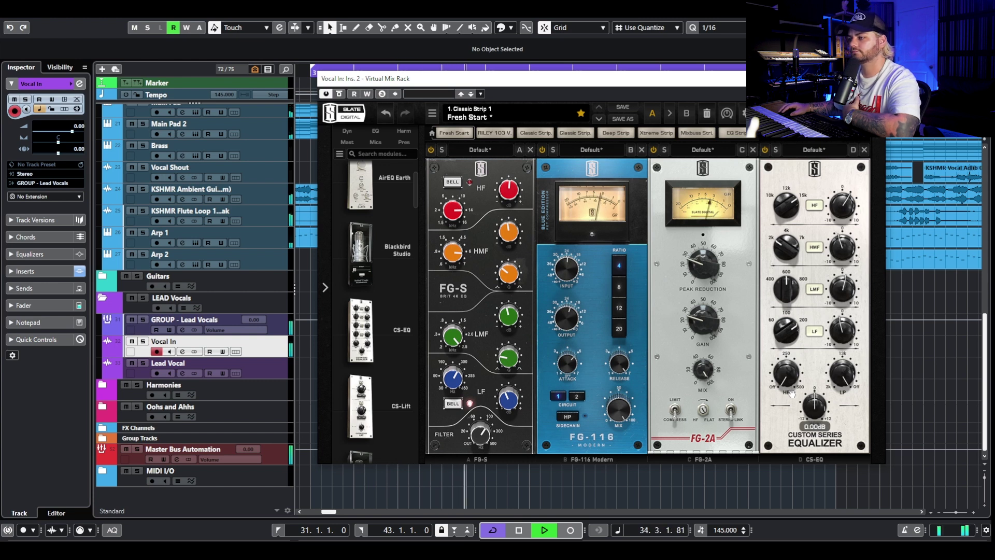
{"action": "left_click_drag", "start_coordinate": [785, 376], "coordinate": [788, 366]}
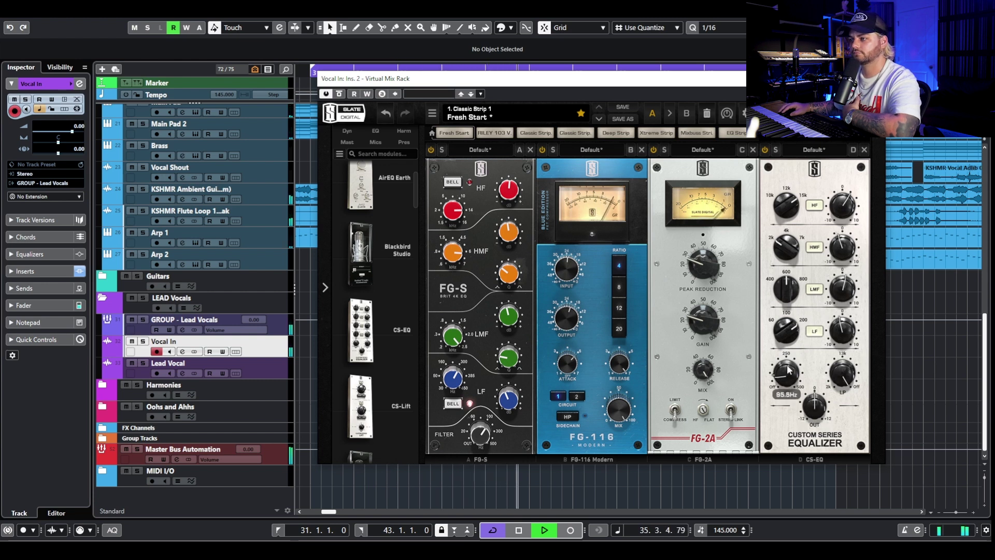
{"action": "left_click_drag", "start_coordinate": [812, 407], "coordinate": [807, 410]}
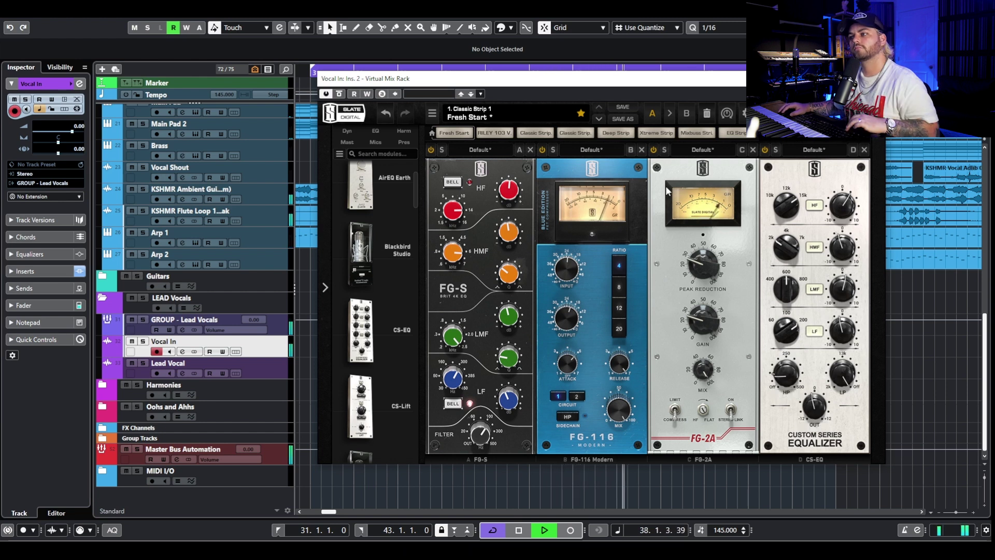
{"action": "key", "text": "space"}
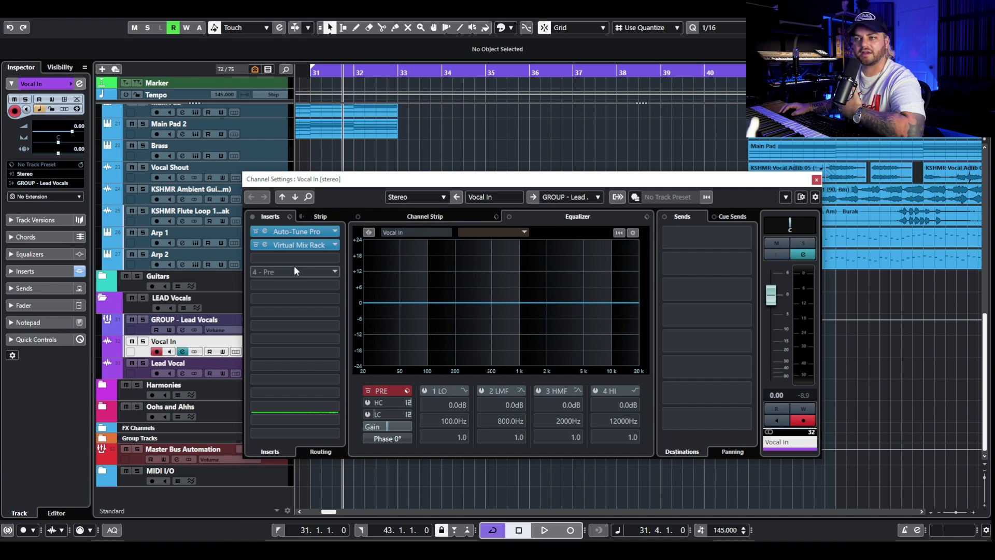
Add the VU Meter Stereo plug-in to the fifth insert slot of the Vocal In channel.
{"action": "left_click", "coordinate": [289, 288]}
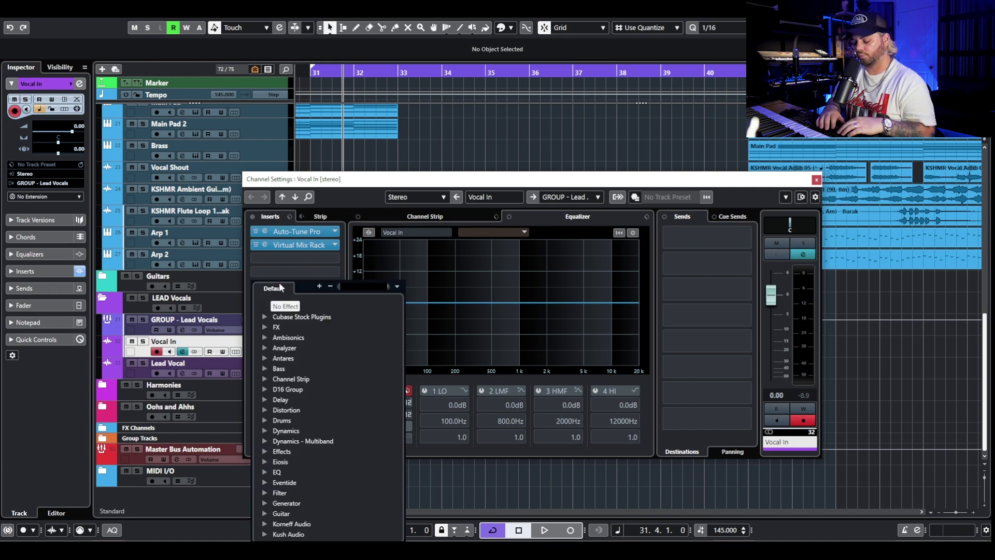
{"action": "type", "text": "vu"}
{"action": "left_click", "coordinate": [298, 328]}
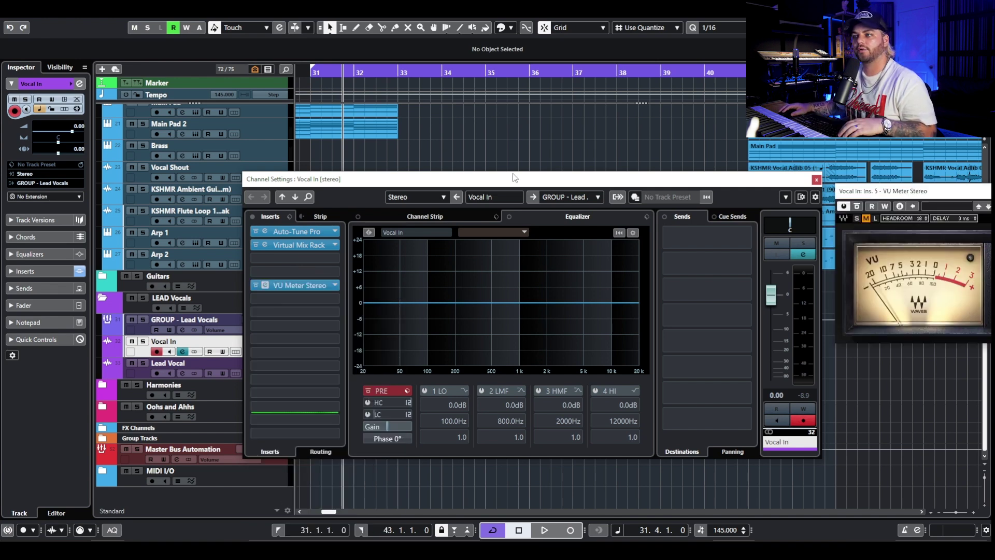
{"action": "left_click_drag", "start_coordinate": [896, 191], "coordinate": [384, 307]}
Play the song with Virtual Mix Rack bypassed and re-enabled to compare the vocal's level on the VU meter.
{"action": "left_click", "coordinate": [256, 245]}
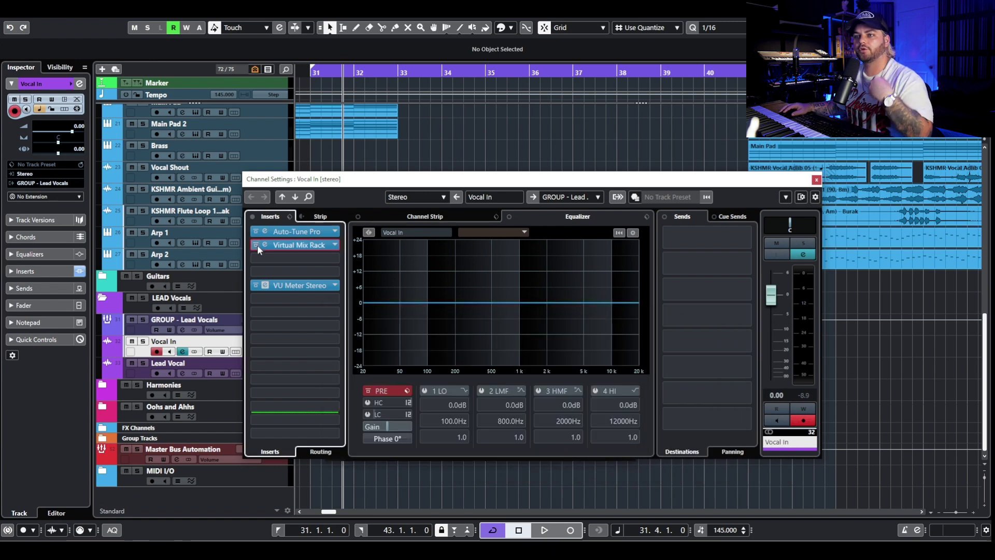
{"action": "mouse_move", "coordinate": [550, 186]}
{"action": "left_mouse_down"}
{"action": "mouse_move", "coordinate": [535, 343]}
{"action": "mouse_move", "coordinate": [537, 238]}
{"action": "mouse_move", "coordinate": [554, 185]}
{"action": "left_mouse_up"}
{"action": "left_click", "coordinate": [533, 299]}
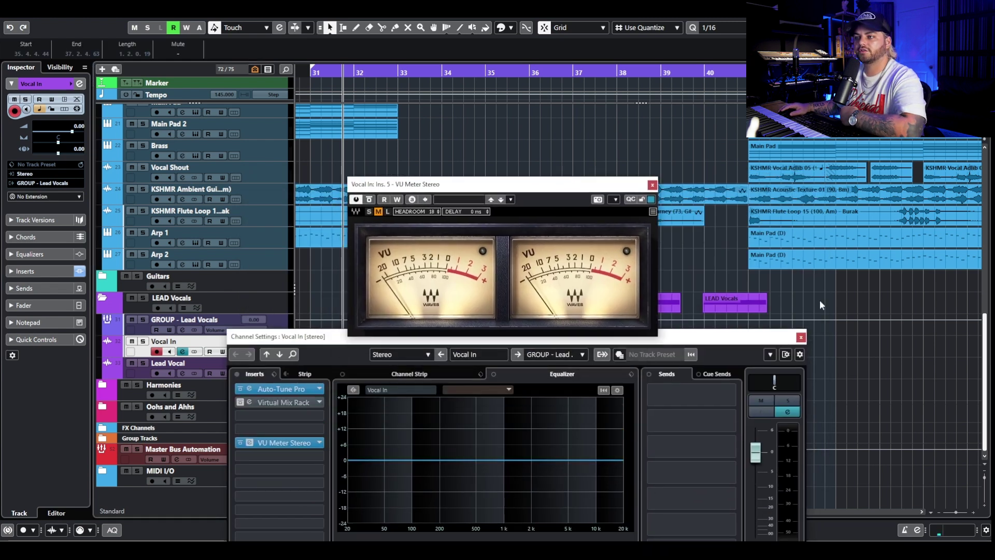
{"action": "left_click", "coordinate": [369, 212]}
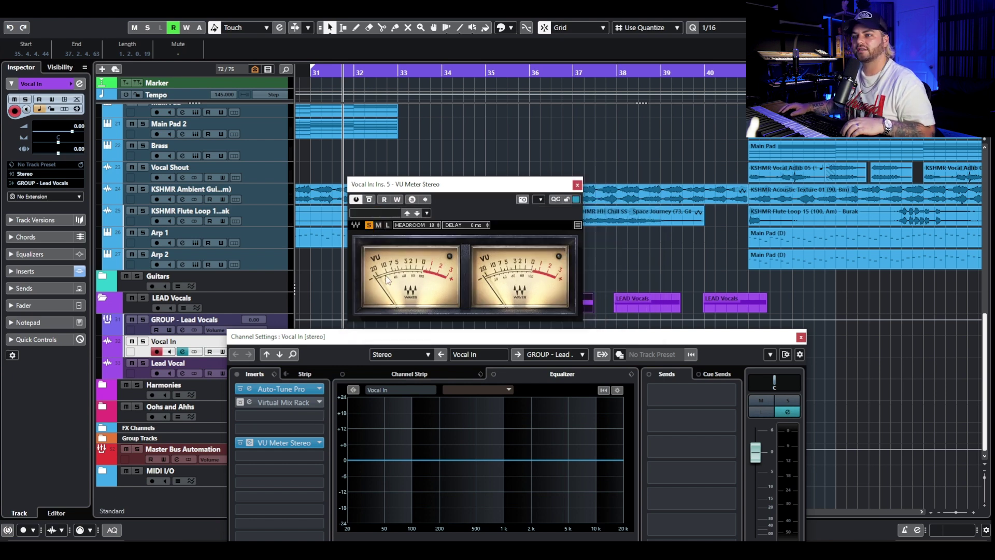
{"action": "key", "text": "space"}
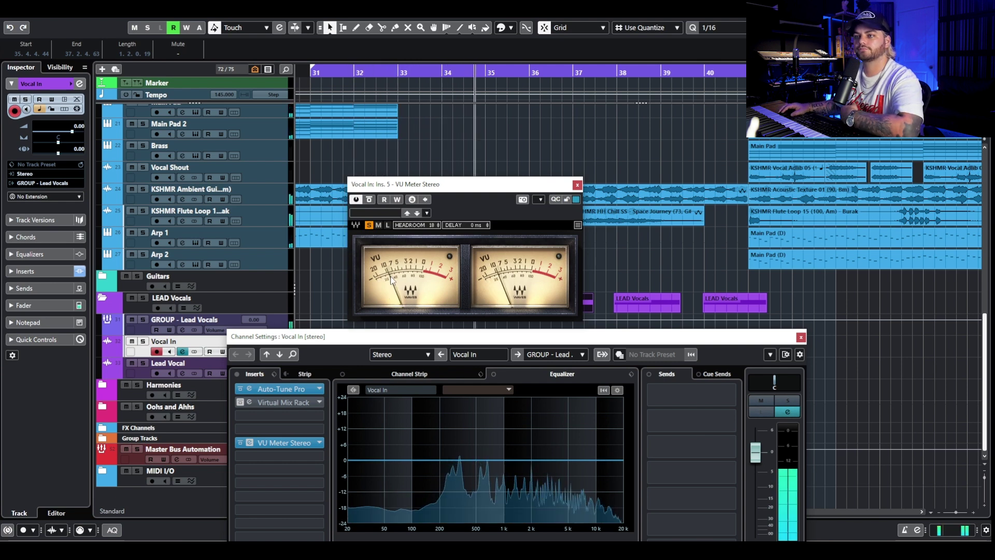
{"action": "key", "text": "space"}
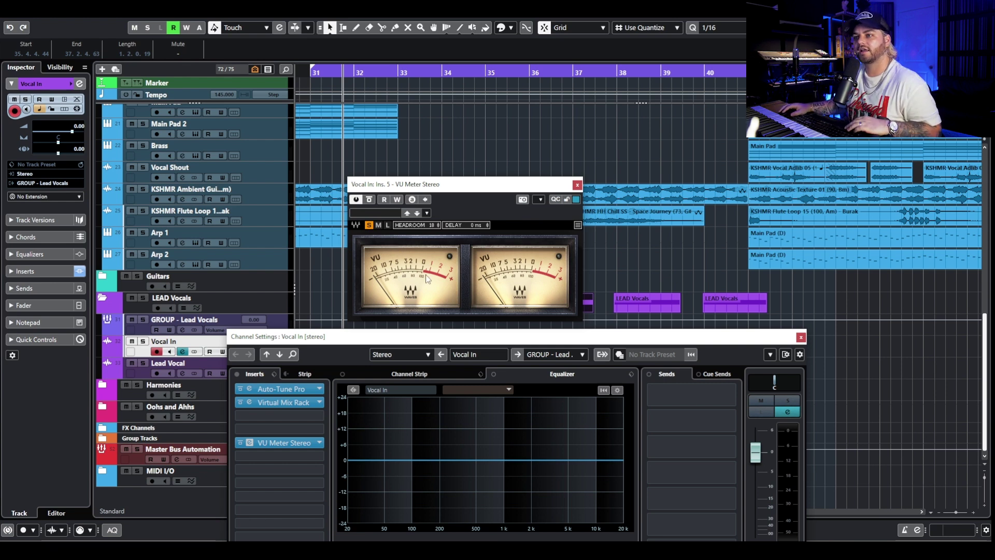
{"action": "key", "text": "space"}
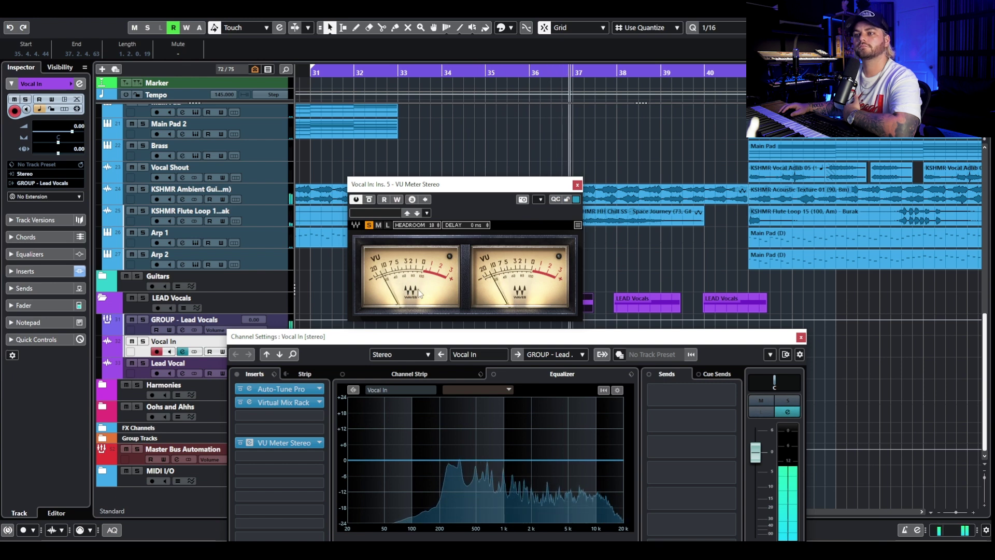
Close the VU meter and remove it from the Vocal In inserts.
{"action": "left_click", "coordinate": [577, 186]}
{"action": "left_click_drag", "start_coordinate": [349, 335], "coordinate": [357, 149]}
{"action": "left_click_drag", "start_coordinate": [297, 267], "coordinate": [456, 256]}
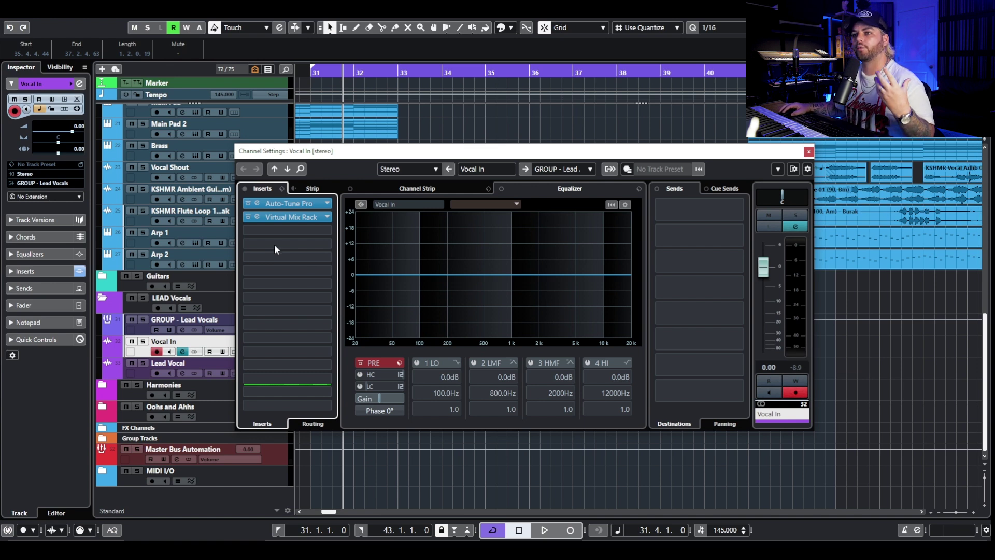
Insert the DeEsser Stereo plug-in after Virtual Mix Rack on Vocal In, and close the channel settings.
{"action": "left_click", "coordinate": [293, 219]}
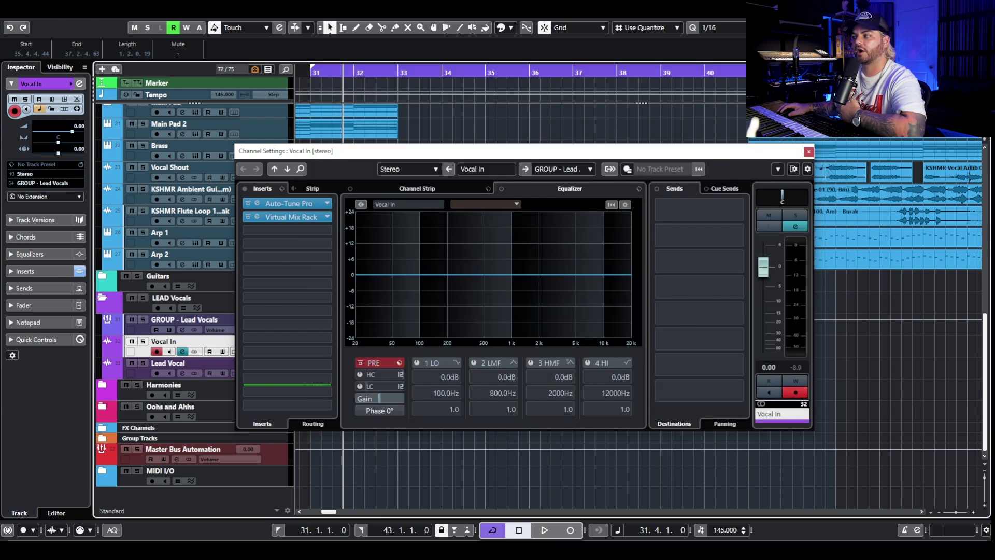
{"action": "left_click", "coordinate": [326, 208]}
{"action": "type", "text": "dees"}
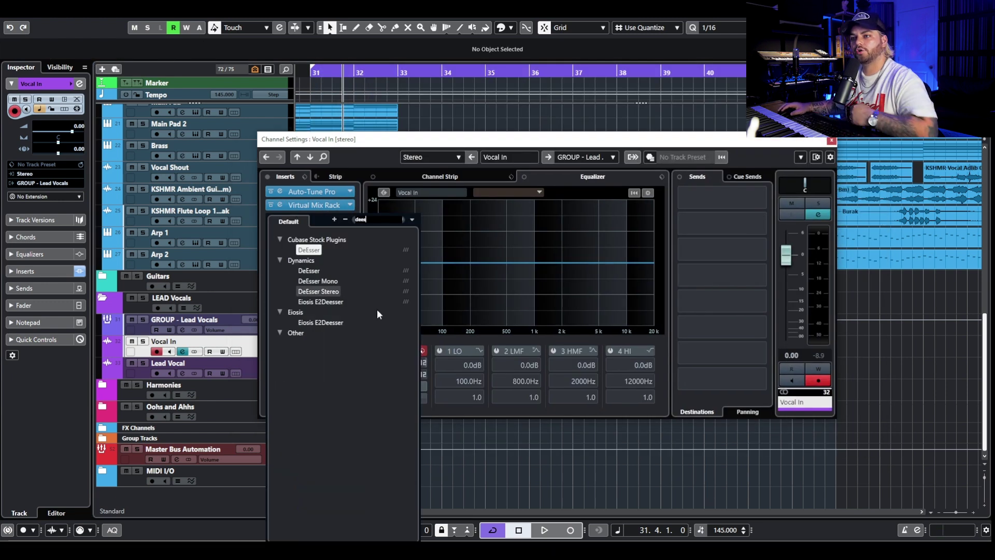
{"action": "left_click", "coordinate": [341, 293]}
{"action": "left_click_drag", "start_coordinate": [925, 163], "coordinate": [365, 194]}
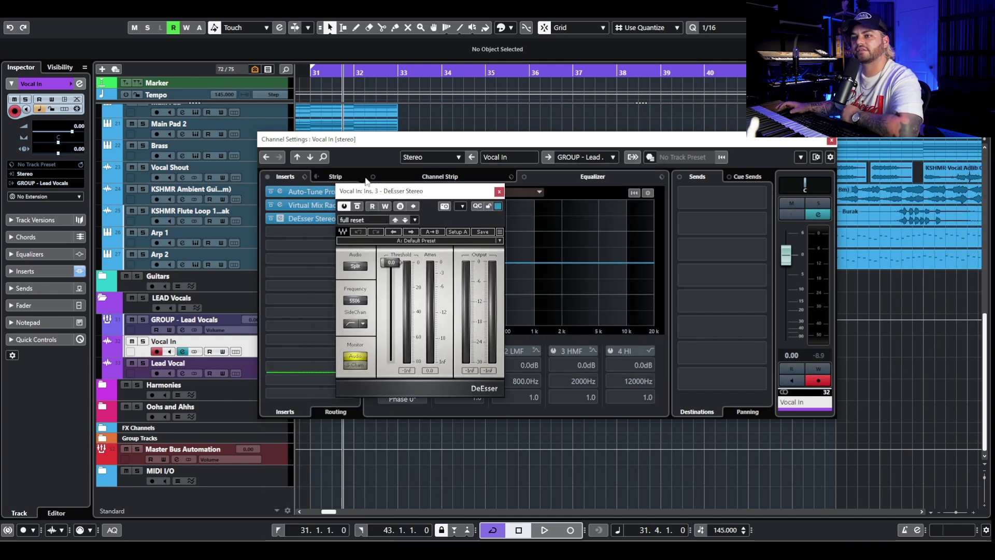
{"action": "left_click", "coordinate": [832, 140]}
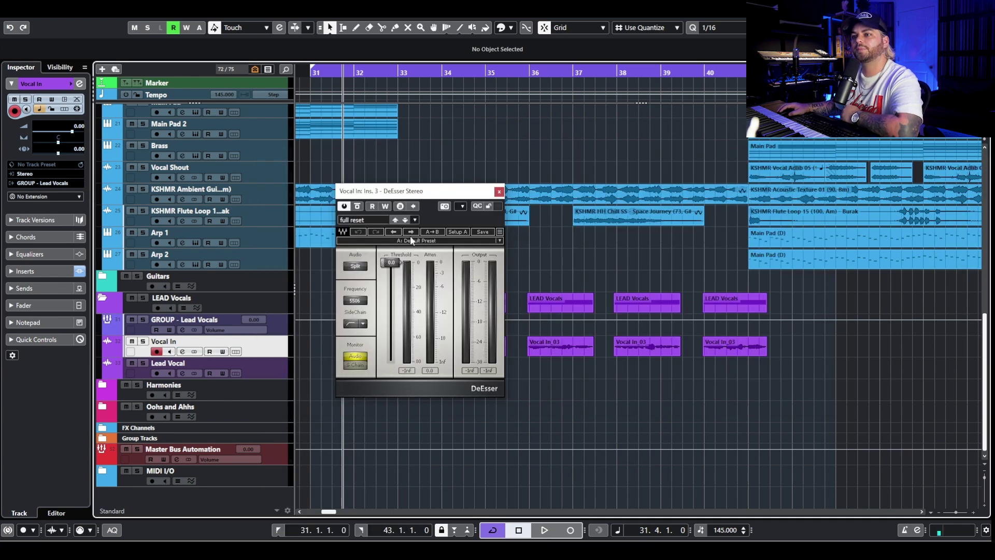
{"action": "left_click_drag", "start_coordinate": [424, 200], "coordinate": [422, 215]}
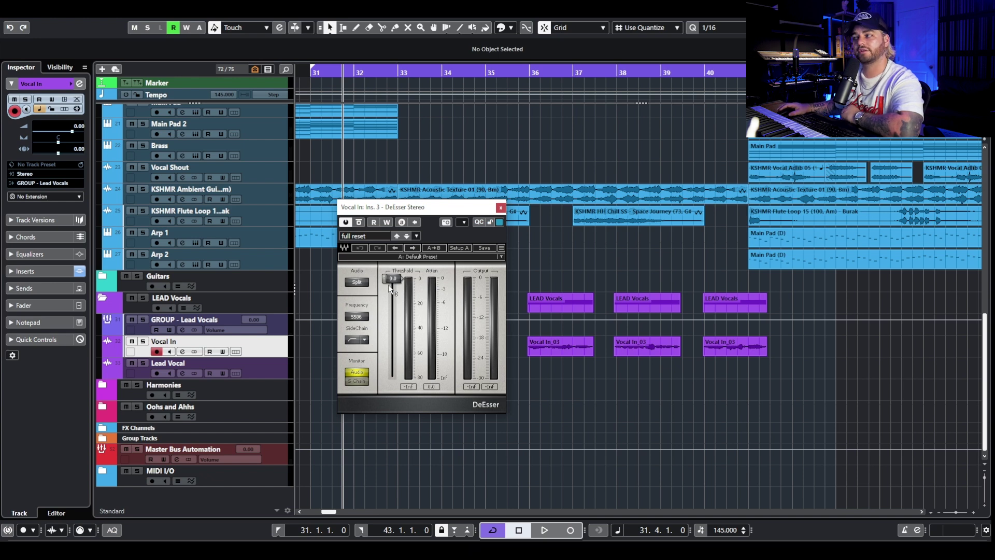
Solo Vocal In and set the DeEsser frequency to 4158 Hz while monitoring its side-chain during playback.
{"action": "left_click", "coordinate": [142, 341]}
{"action": "left_click", "coordinate": [357, 383]}
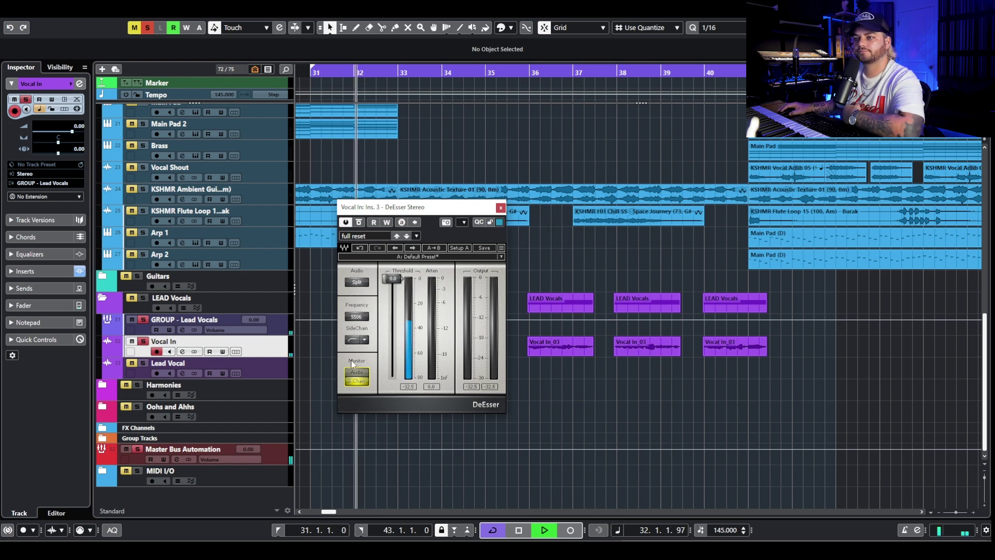
{"action": "left_click_drag", "start_coordinate": [357, 317], "coordinate": [356, 334]}
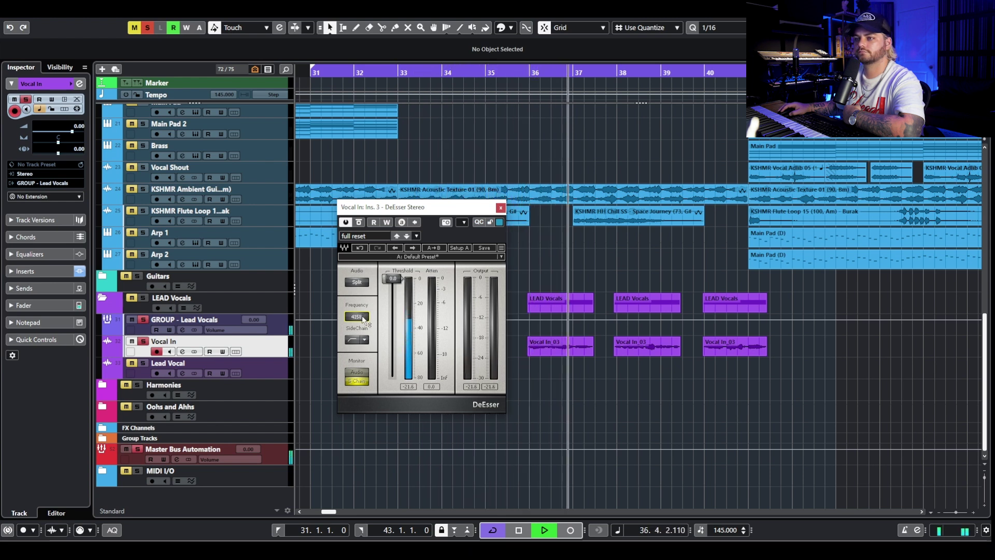
Lower the DeEsser threshold to about -34.2 while the soloed vocal plays.
{"action": "key", "text": "space"}
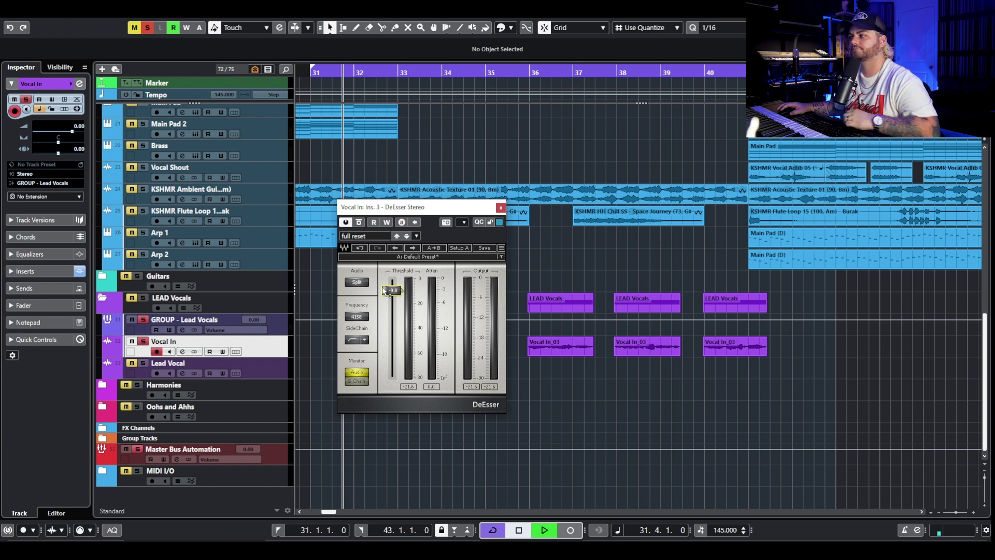
{"action": "left_click_drag", "start_coordinate": [384, 291], "coordinate": [395, 327]}
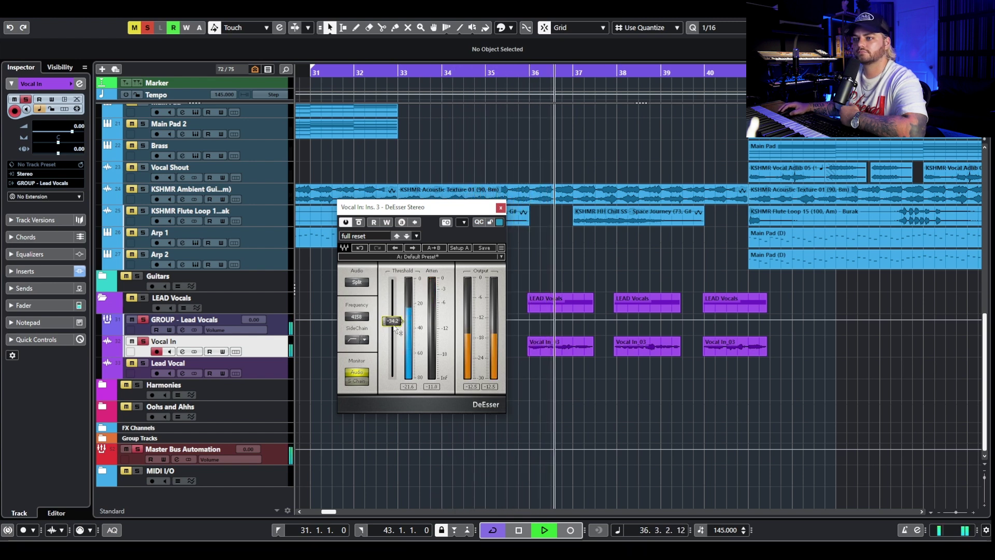
Fine-tune the first DeEsser's threshold to -36.0 on the soloed vocal during playback, and check its side-chain filter options.
{"action": "left_click_drag", "start_coordinate": [398, 331], "coordinate": [397, 320]}
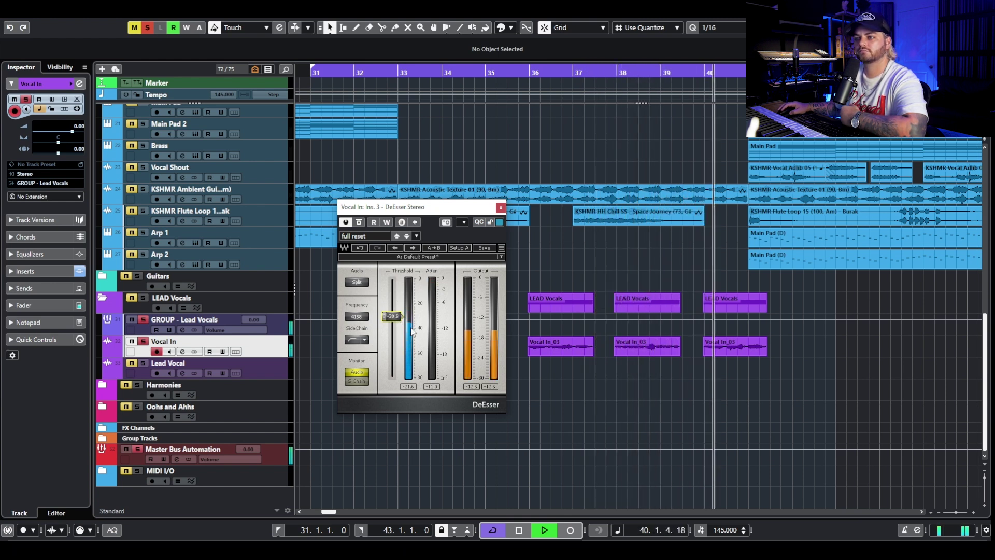
{"action": "left_click", "coordinate": [433, 69]}
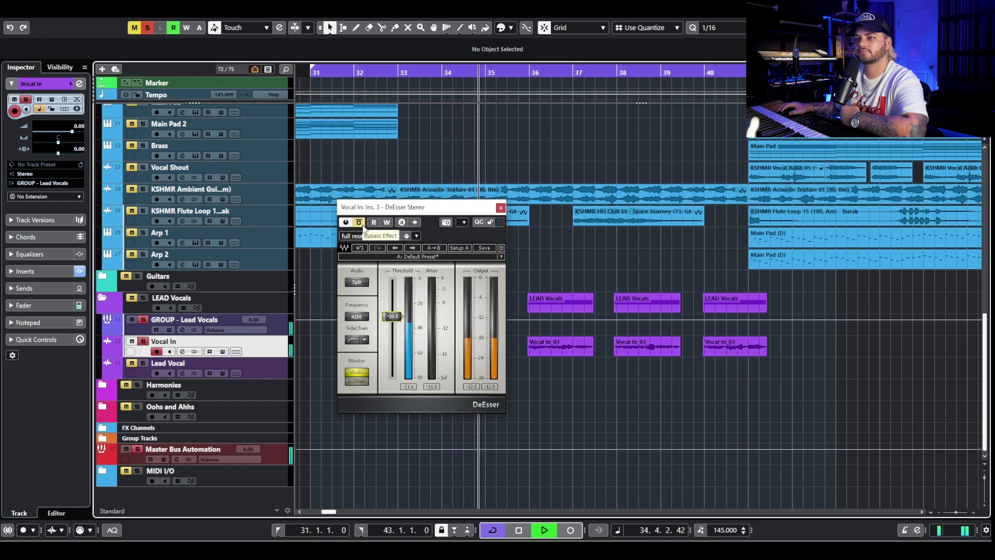
{"action": "key", "text": "space"}
{"action": "left_click", "coordinate": [366, 338]}
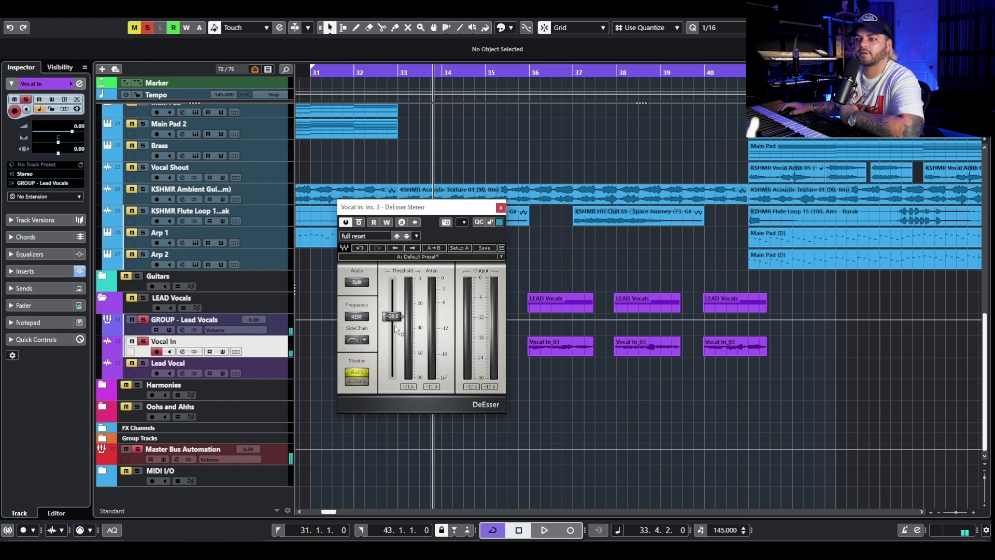
{"action": "key", "text": "space"}
{"action": "left_click_drag", "start_coordinate": [393, 317], "coordinate": [392, 323]}
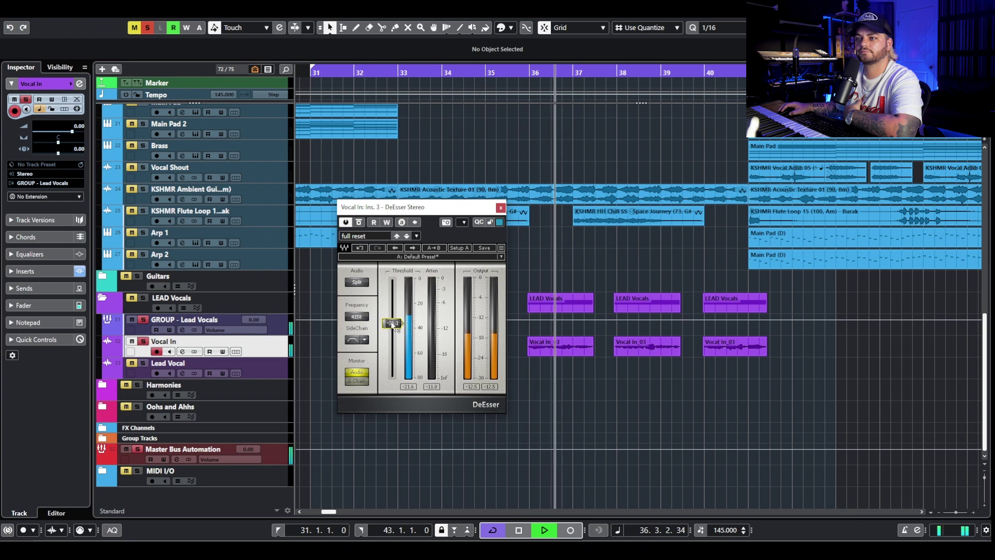
{"action": "key", "text": "space"}
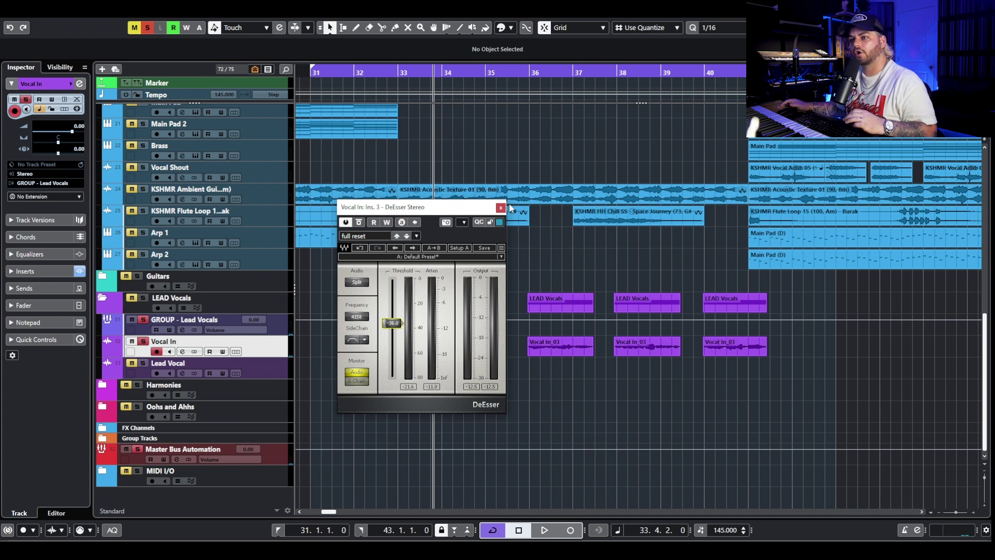
{"action": "left_click", "coordinate": [358, 341]}
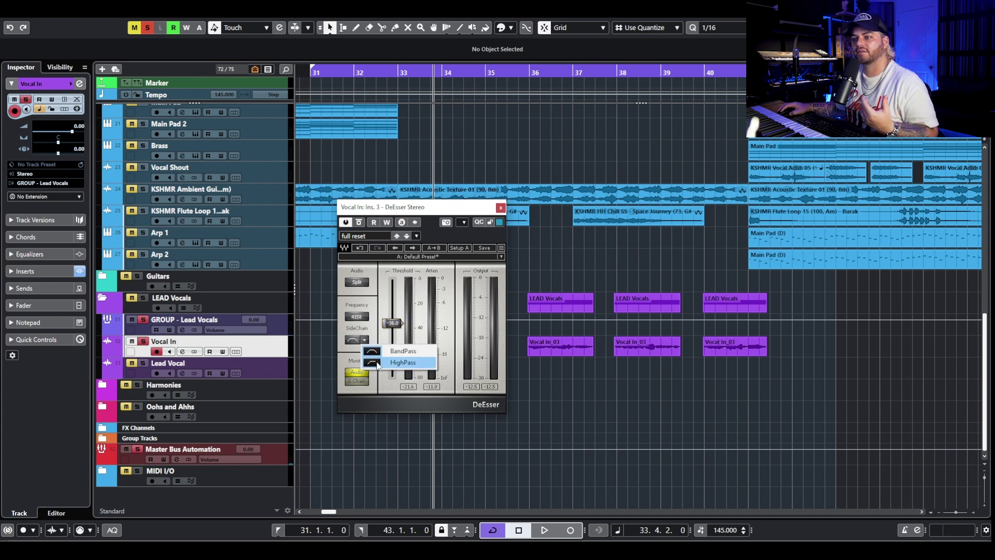
{"action": "left_click", "coordinate": [480, 205]}
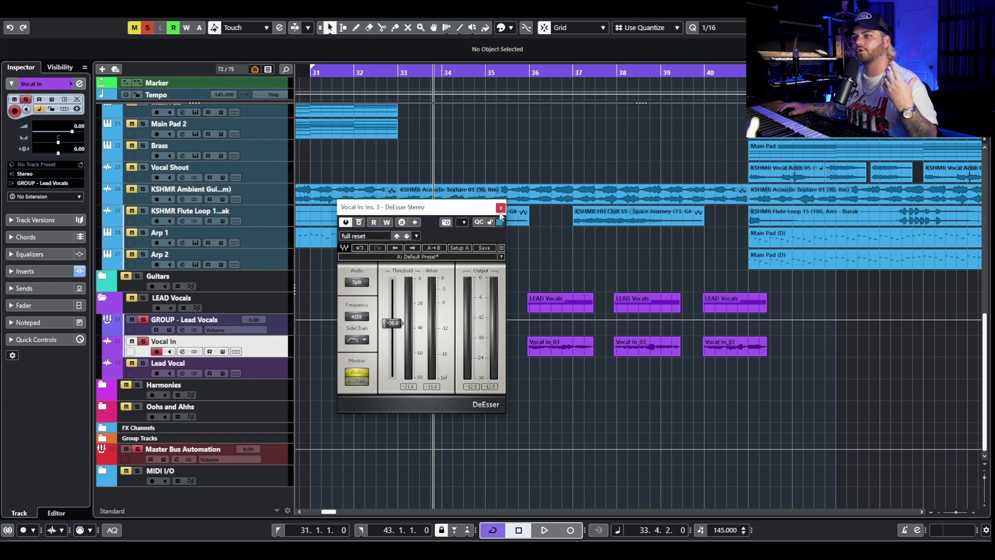
Insert a second DeEsser Stereo after the first on Vocal In and set its frequency to 8311 Hz.
{"action": "left_click", "coordinate": [186, 351]}
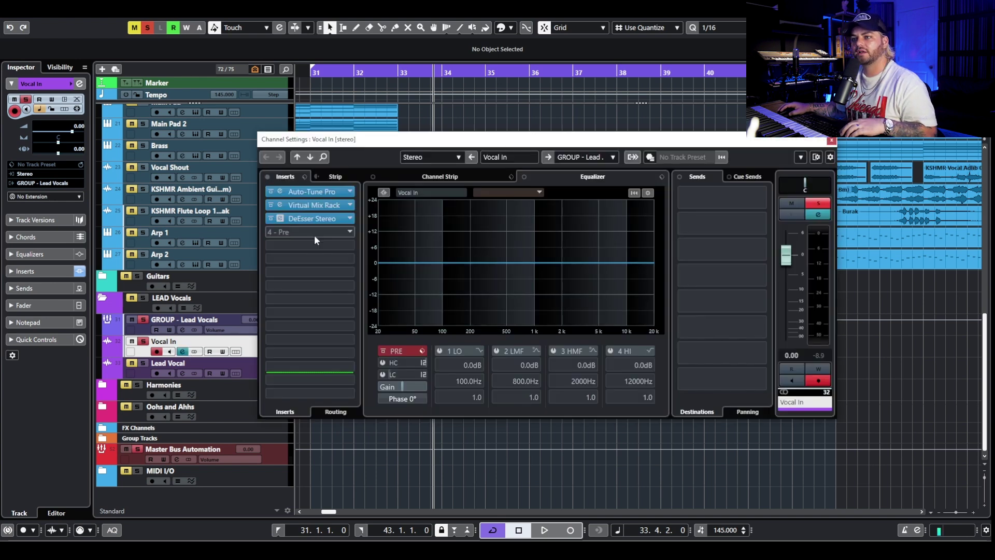
{"action": "left_click", "coordinate": [316, 234]}
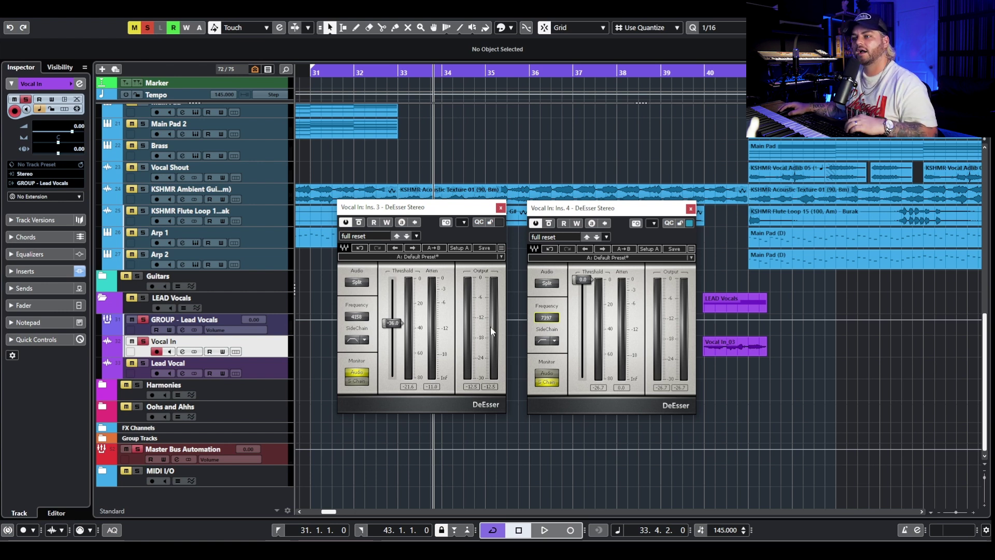
{"action": "left_click_drag", "start_coordinate": [546, 319], "coordinate": [546, 314]}
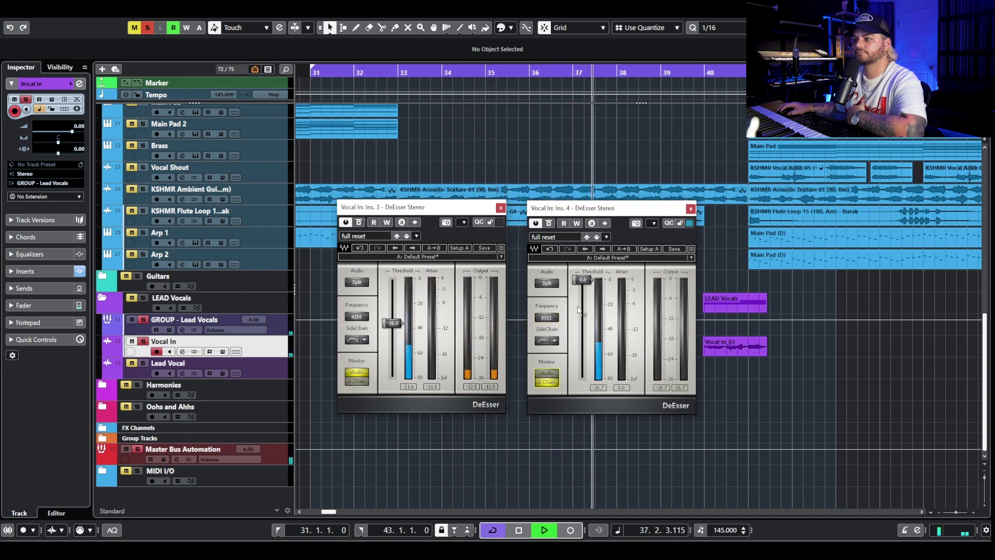
Lower the second DeEsser's threshold to about -39 and choose the HighPass side-chain filter during playback.
{"action": "left_click_drag", "start_coordinate": [582, 279], "coordinate": [583, 328]}
{"action": "left_click", "coordinate": [554, 341]}
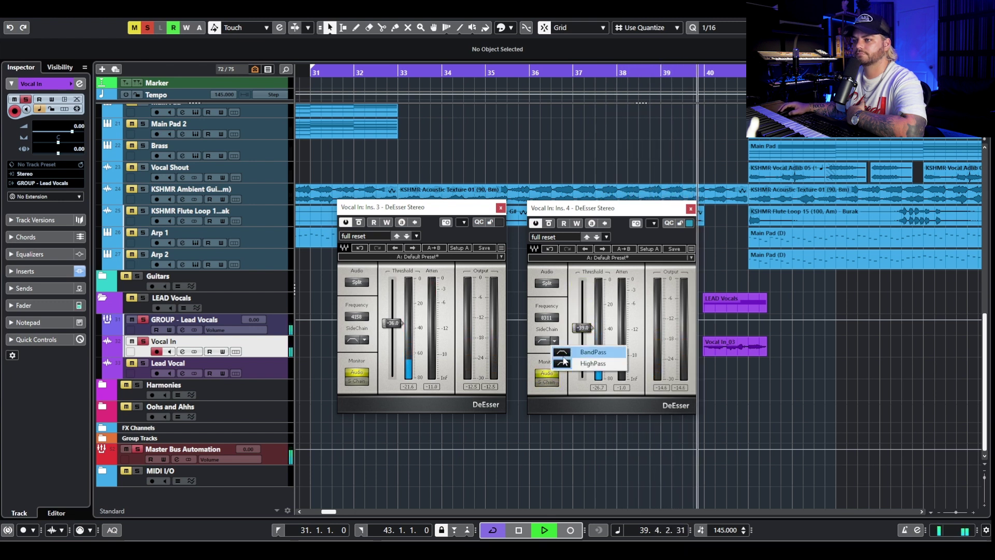
{"action": "left_click", "coordinate": [563, 361]}
{"action": "left_click", "coordinate": [401, 73]}
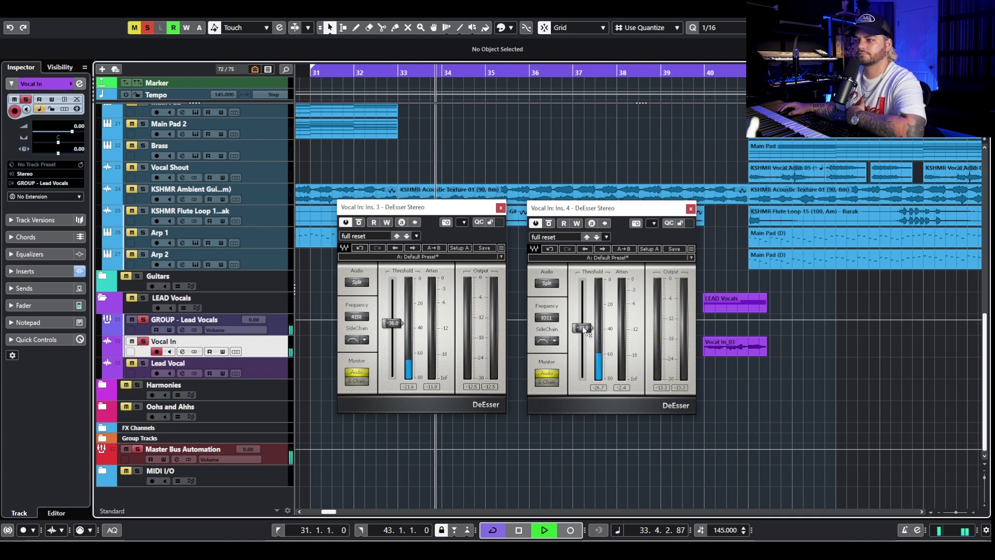
Switch the second DeEsser to Wide, lower its threshold slightly during playback, and close both DeEsser windows.
{"action": "left_click", "coordinate": [544, 284]}
{"action": "key", "text": "space"}
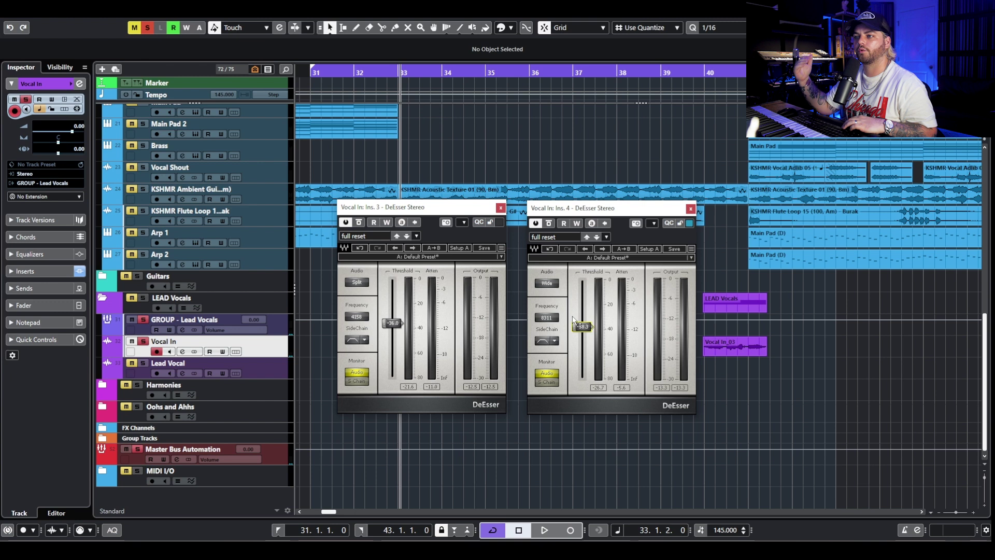
{"action": "key", "text": "space"}
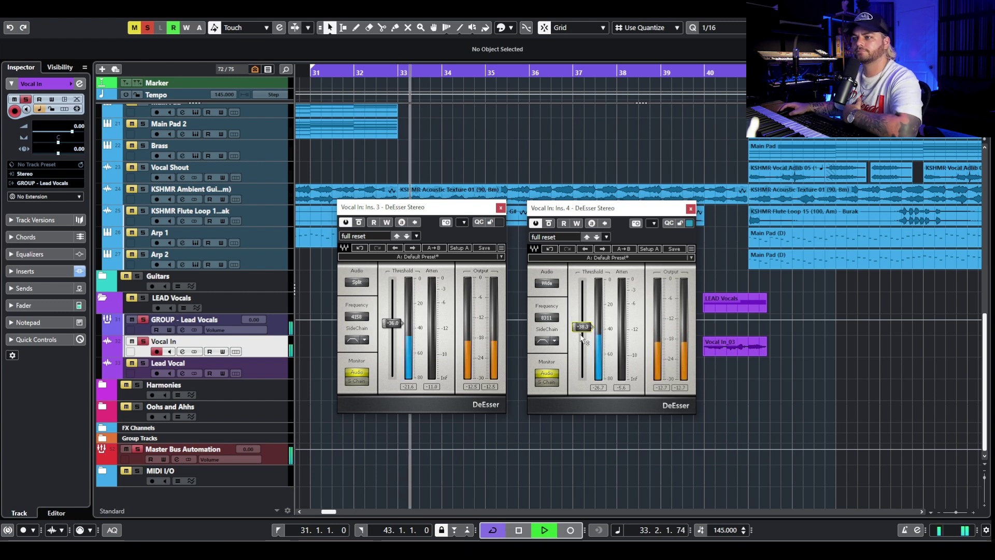
{"action": "left_click_drag", "start_coordinate": [583, 327], "coordinate": [583, 330]}
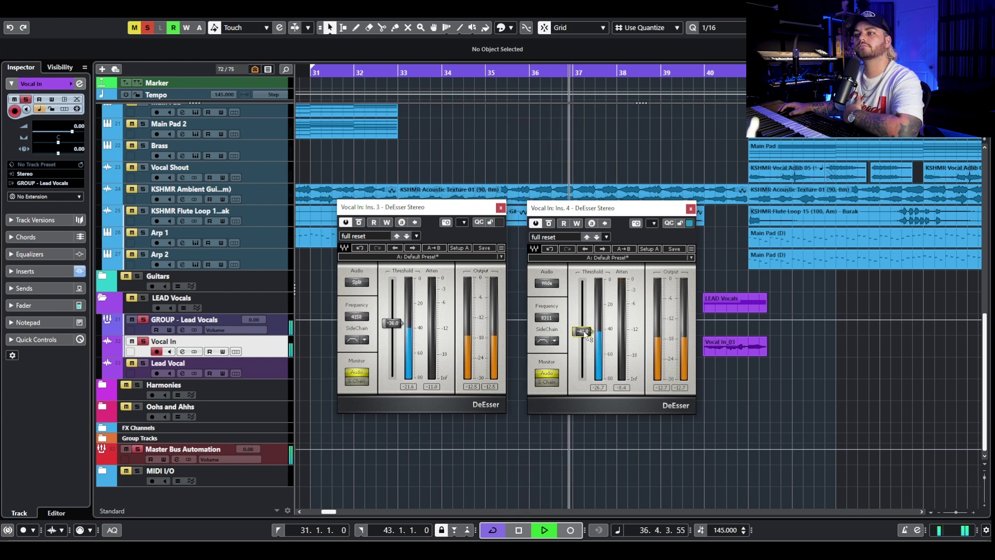
{"action": "left_click", "coordinate": [690, 209]}
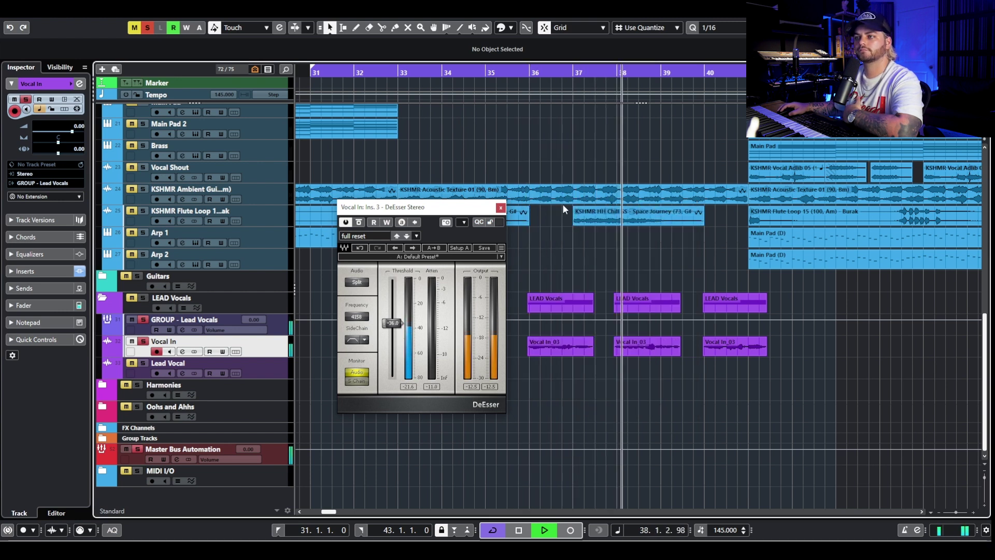
{"action": "left_click", "coordinate": [501, 208]}
Compare the soloed vocal with all Vocal In inserts bypassed and enabled, and close the channel settings.
{"action": "left_click", "coordinate": [349, 75]}
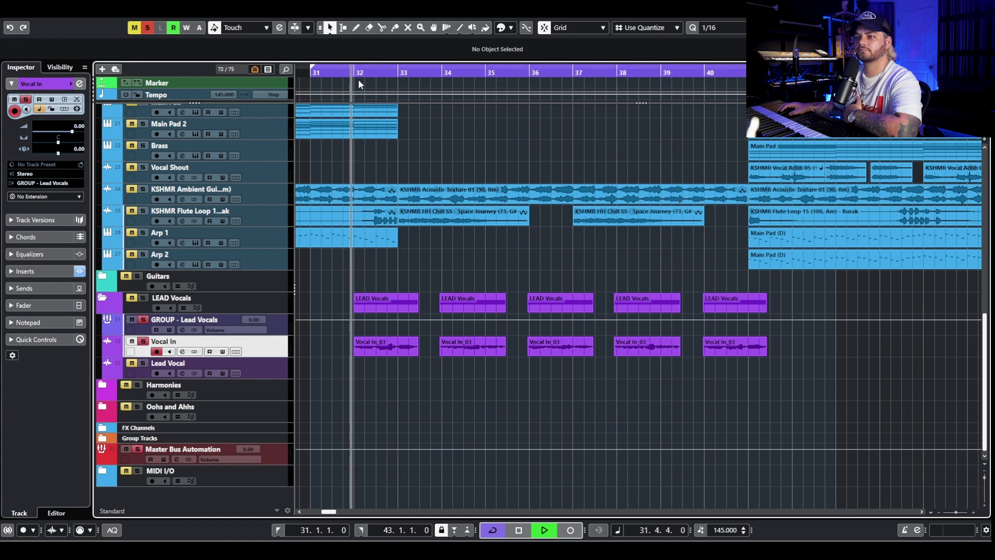
{"action": "left_click", "coordinate": [182, 351]}
{"action": "left_click", "coordinate": [267, 176]}
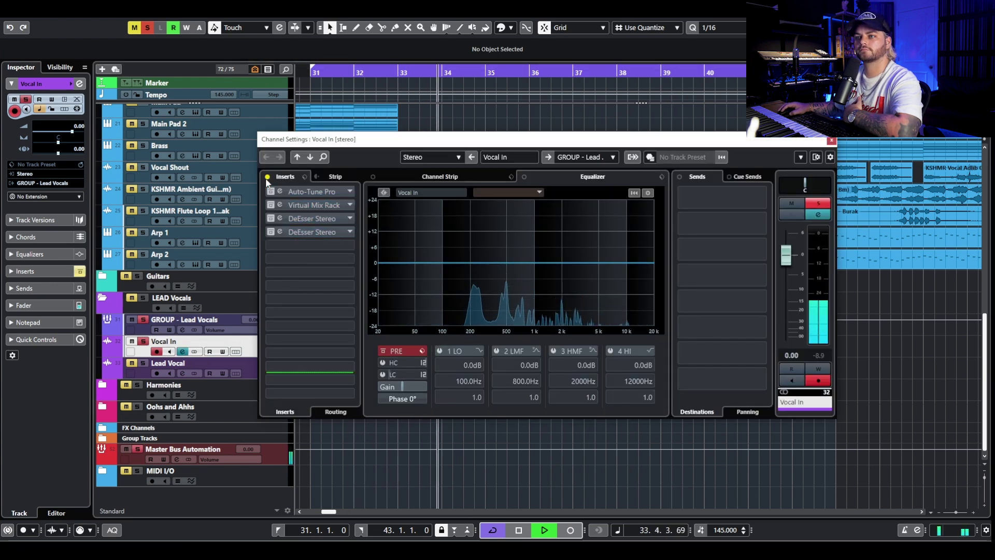
{"action": "left_click", "coordinate": [268, 177]}
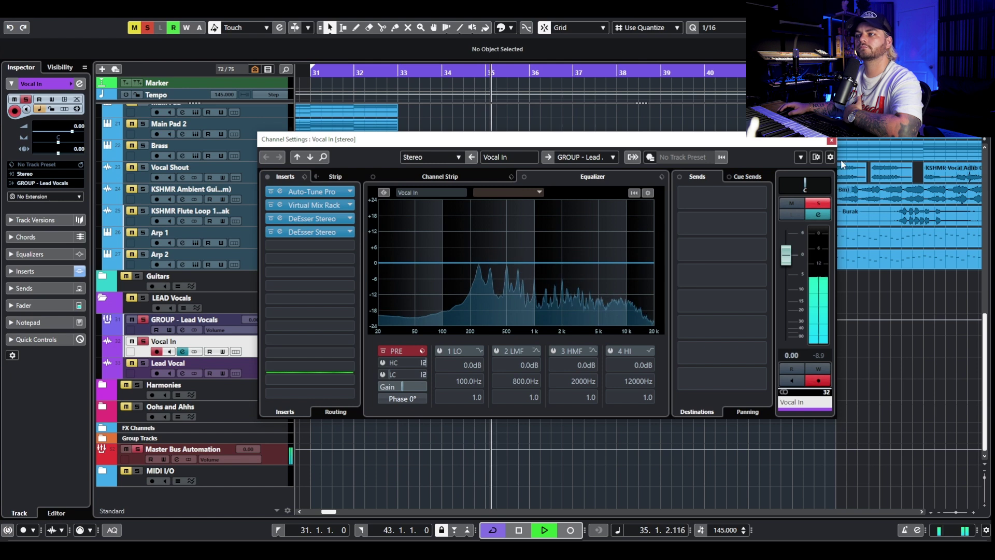
{"action": "key", "text": "space"}
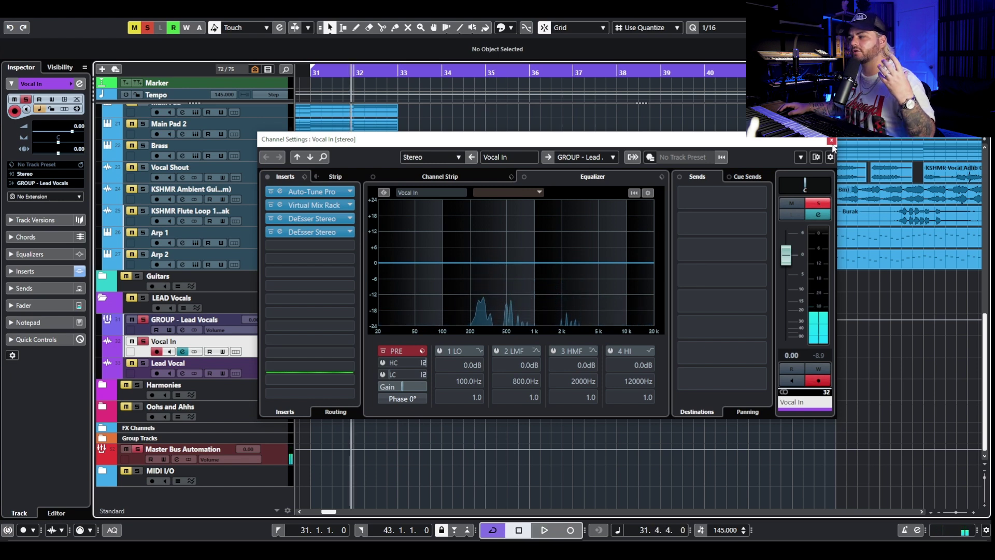
{"action": "left_click", "coordinate": [832, 142]}
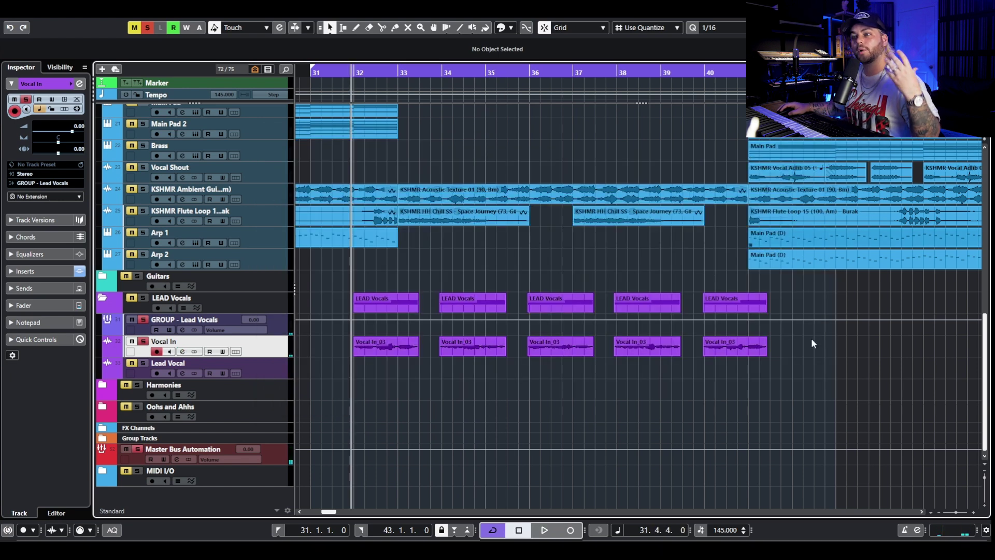
Unsolo Vocal In and play the vocal within the full mix.
{"action": "left_click", "coordinate": [142, 341]}
{"action": "key", "text": "space"}
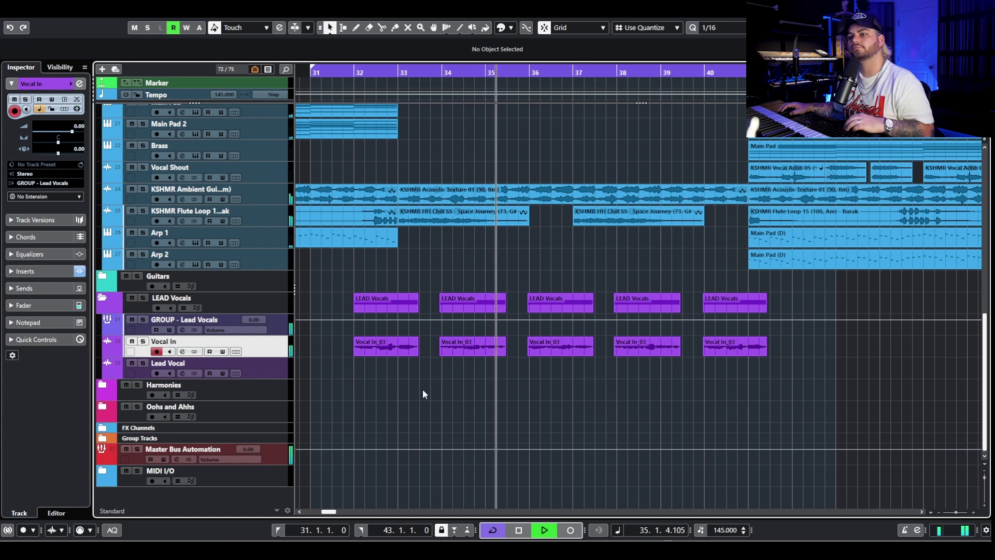
{"action": "key", "text": "space"}
Insert the RVox Stereo plug-in after the second DeEsser on Vocal In.
{"action": "key", "text": "e"}
{"action": "left_click", "coordinate": [317, 244]}
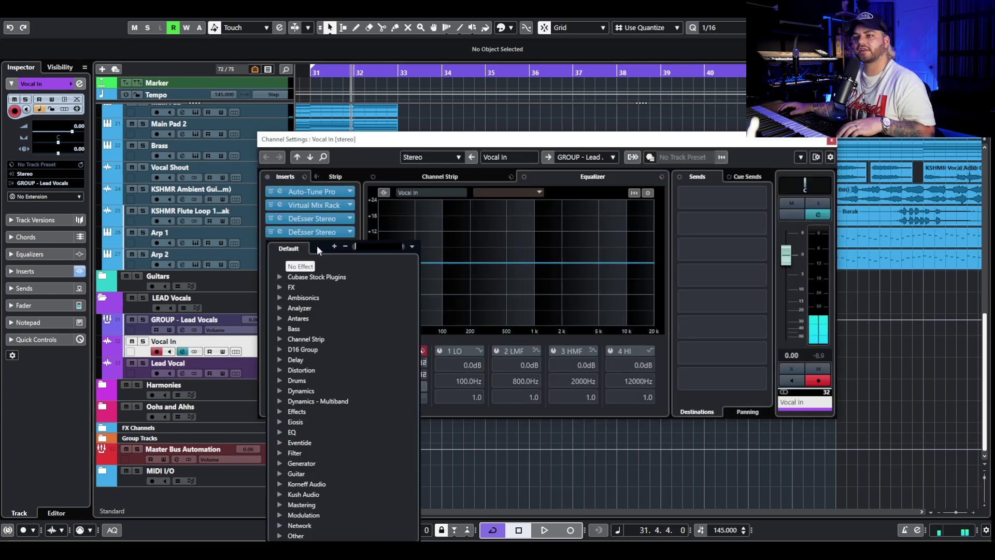
{"action": "type", "text": "rvox"}
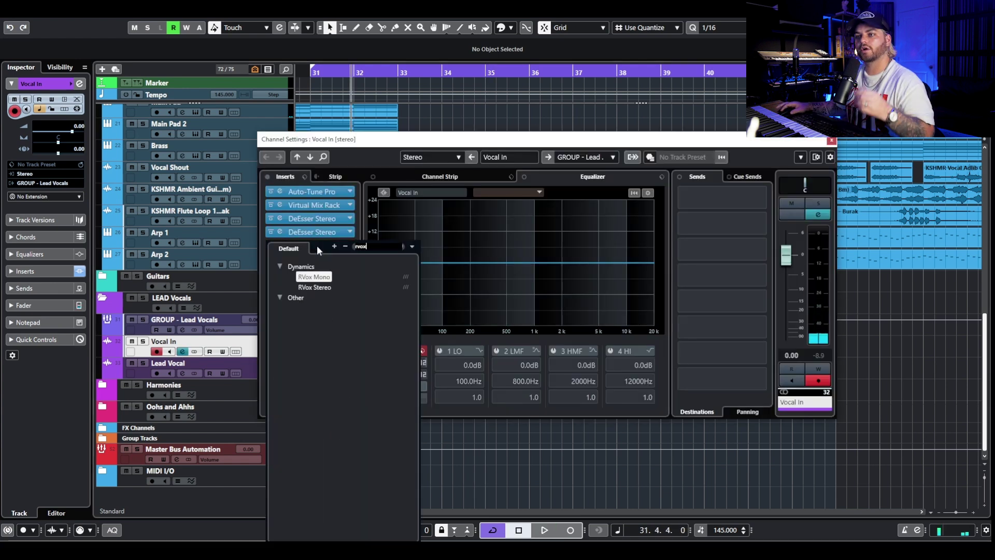
{"action": "left_click", "coordinate": [315, 288]}
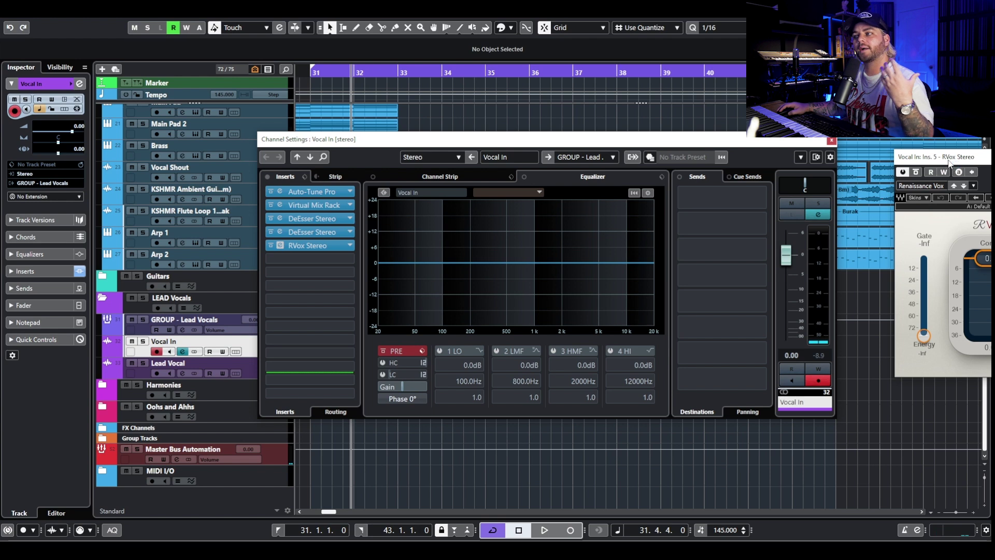
Set RVox to a gate of -66.2, compression of about -3.7 and gain of about -2.3.
{"action": "left_click_drag", "start_coordinate": [933, 156], "coordinate": [430, 141]}
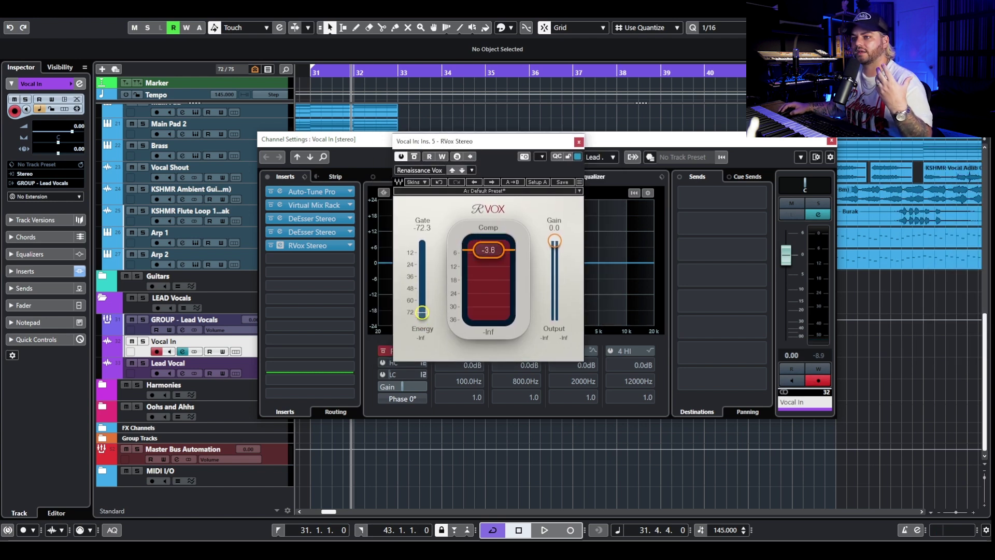
{"action": "left_click_drag", "start_coordinate": [554, 244], "coordinate": [554, 247]}
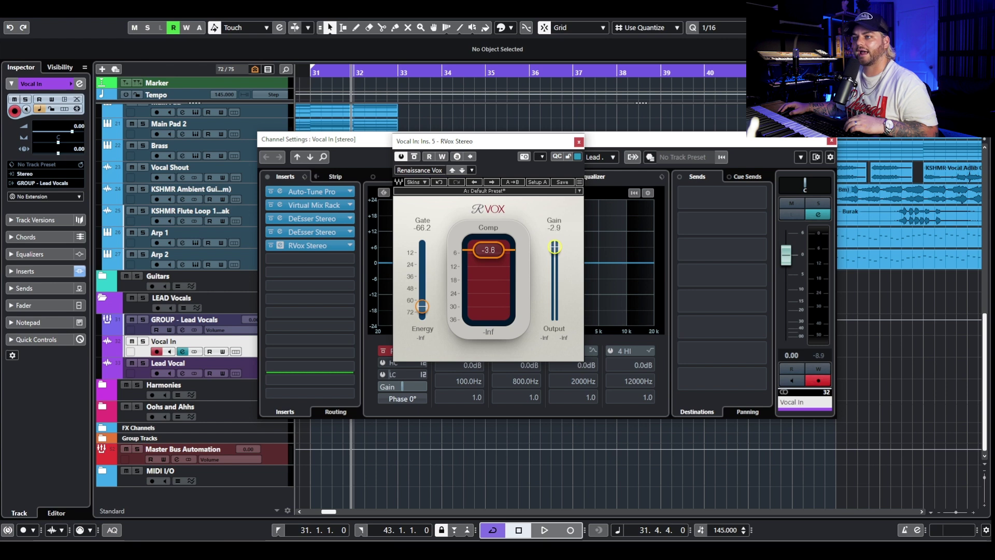
{"action": "left_click", "coordinate": [416, 157]}
{"action": "left_click", "coordinate": [415, 157]}
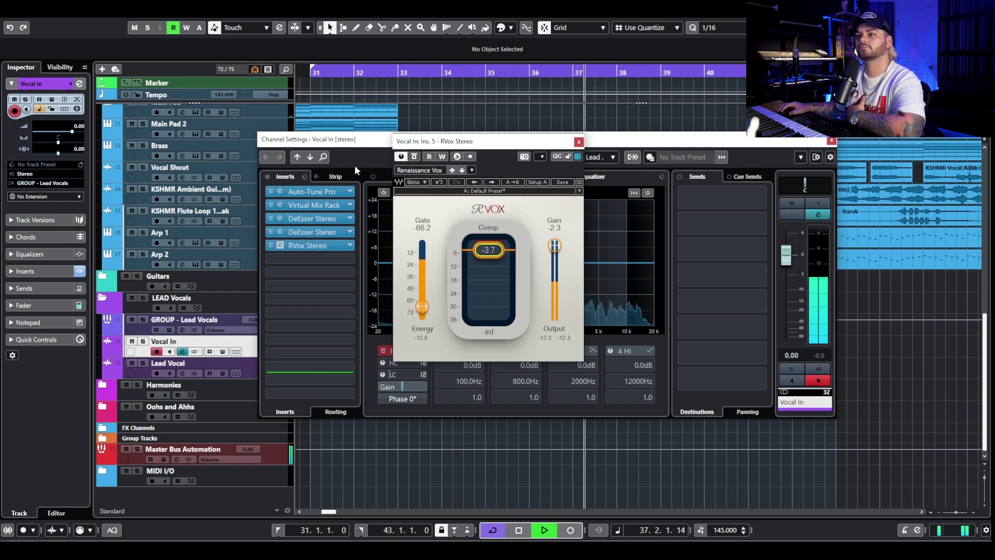
Compare the mix with the Vocal In inserts bypassed, and close RVox and the channel settings.
{"action": "left_click", "coordinate": [268, 177]}
{"action": "key", "text": "space"}
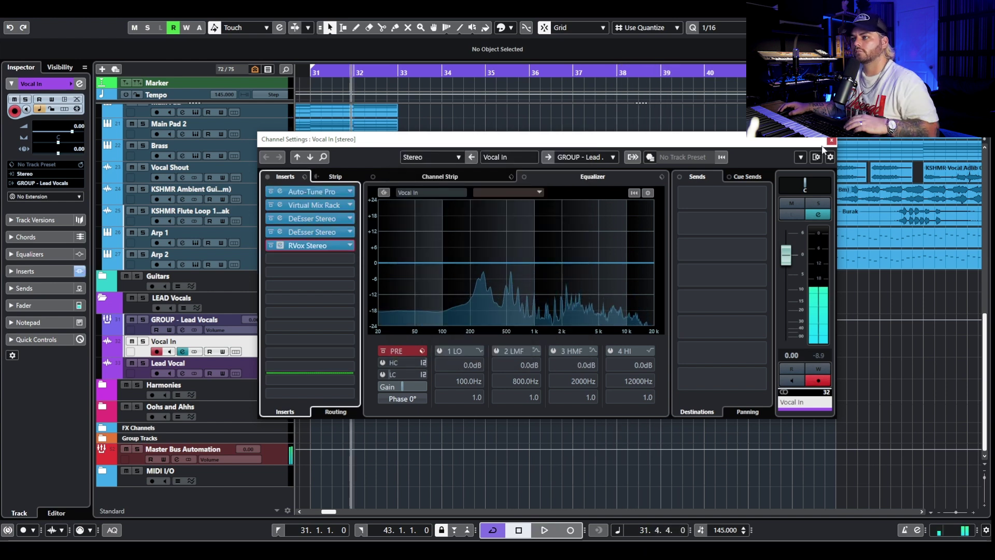
{"action": "left_click", "coordinate": [831, 141]}
{"action": "left_click", "coordinate": [579, 142]}
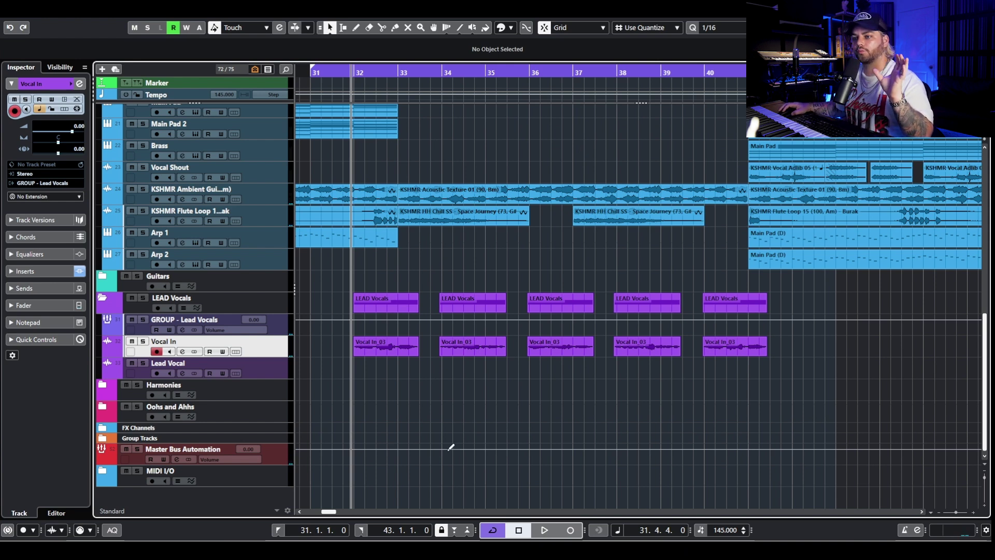
Insert the Pro-Q 3 equalizer after RVox on Vocal In, and close the channel settings.
{"action": "left_click", "coordinate": [182, 351]}
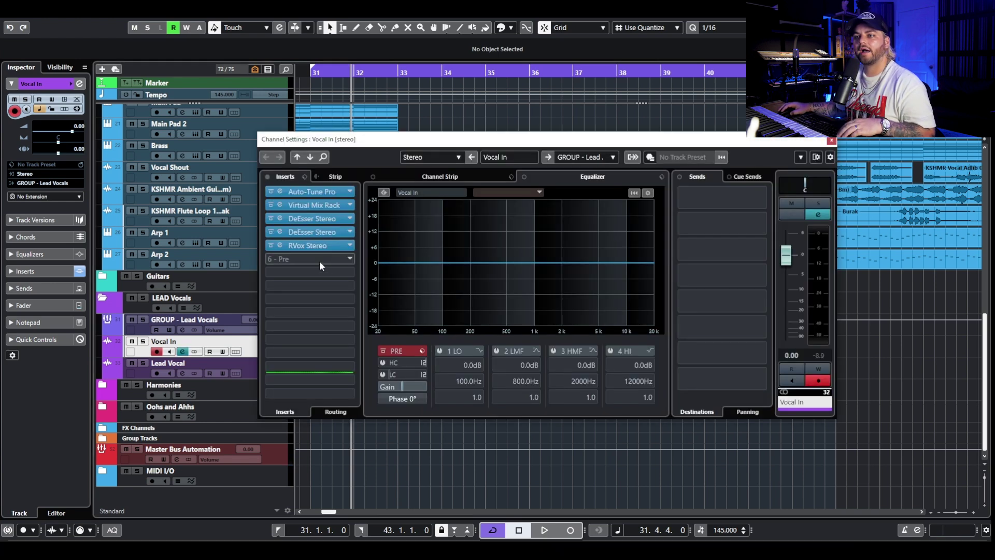
{"action": "left_click", "coordinate": [320, 262]}
{"action": "type", "text": "pro-q"}
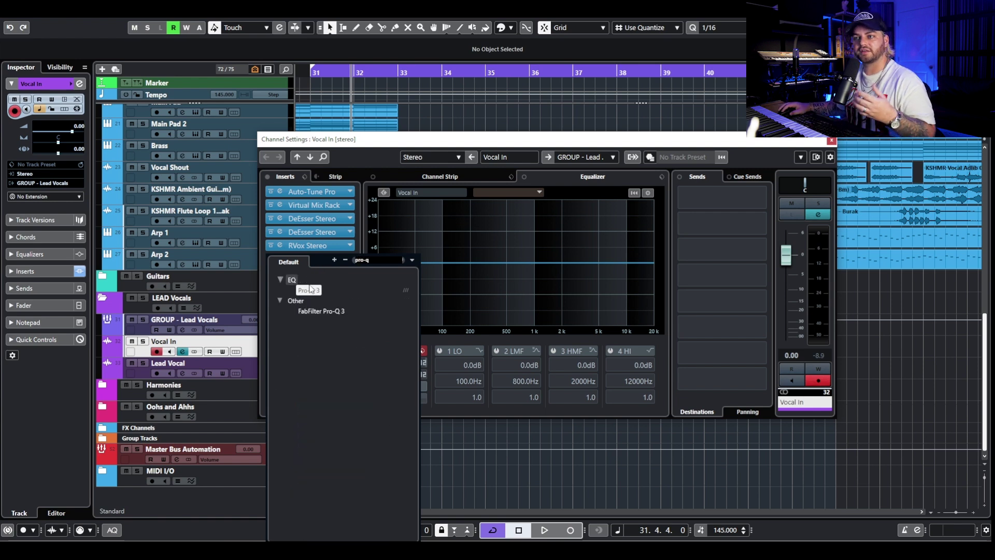
{"action": "left_click", "coordinate": [309, 290]}
{"action": "left_click_drag", "start_coordinate": [778, 81], "coordinate": [425, 189]}
{"action": "left_click", "coordinate": [832, 139]}
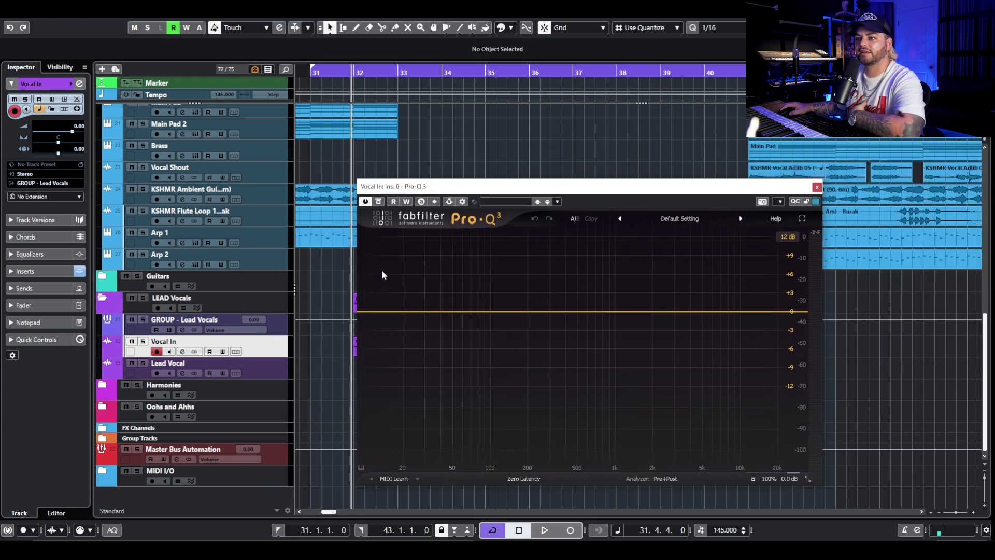
Add a 12 dB/oct low cut at about 84 Hz in Pro-Q 3 and play the mix.
{"action": "left_click_drag", "start_coordinate": [363, 325], "coordinate": [480, 310]}
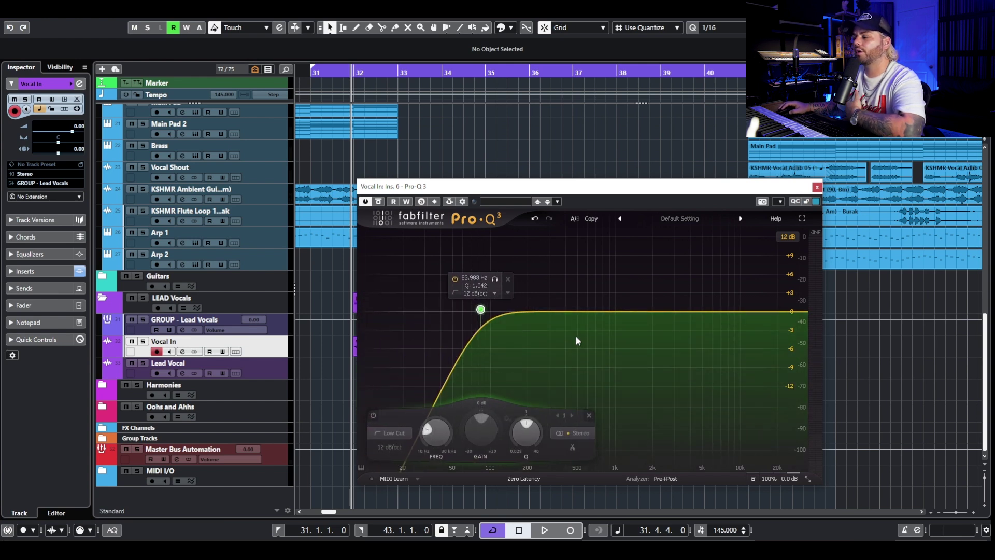
{"action": "key", "text": "space"}
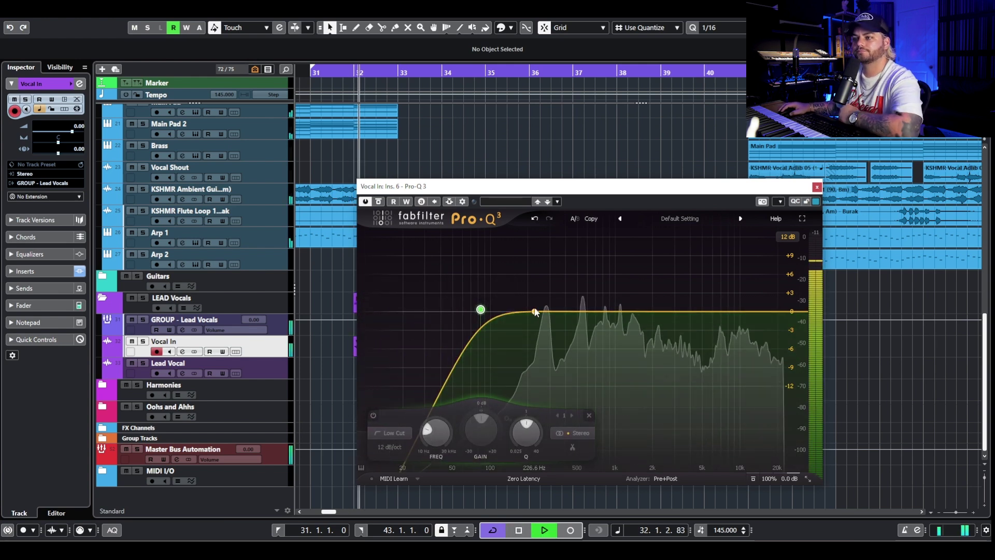
Add a gentle bell cut of about 0.75 dB with Q 1.521 in Pro-Q 3, auditioning it in solo to settle at 2325 Hz.
{"action": "mouse_move", "coordinate": [669, 311]}
{"action": "left_mouse_down"}
{"action": "mouse_move", "coordinate": [662, 276]}
{"action": "mouse_move", "coordinate": [668, 317]}
{"action": "left_mouse_up"}
{"action": "key", "text": "space"}
{"action": "left_click_drag", "start_coordinate": [713, 434], "coordinate": [713, 428]}
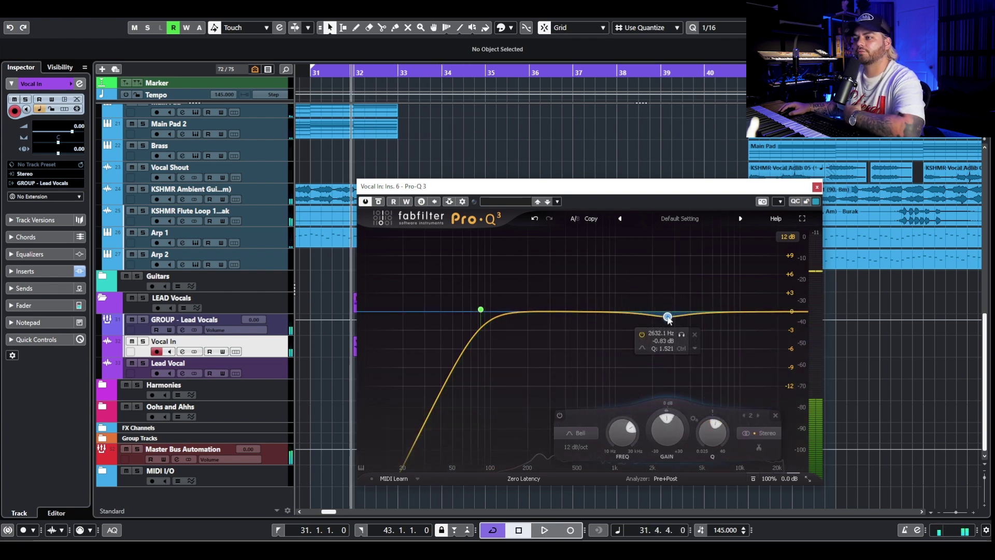
{"action": "left_click_drag", "start_coordinate": [666, 318], "coordinate": [664, 321]}
{"action": "key", "text": "space"}
{"action": "left_click", "coordinate": [679, 337]}
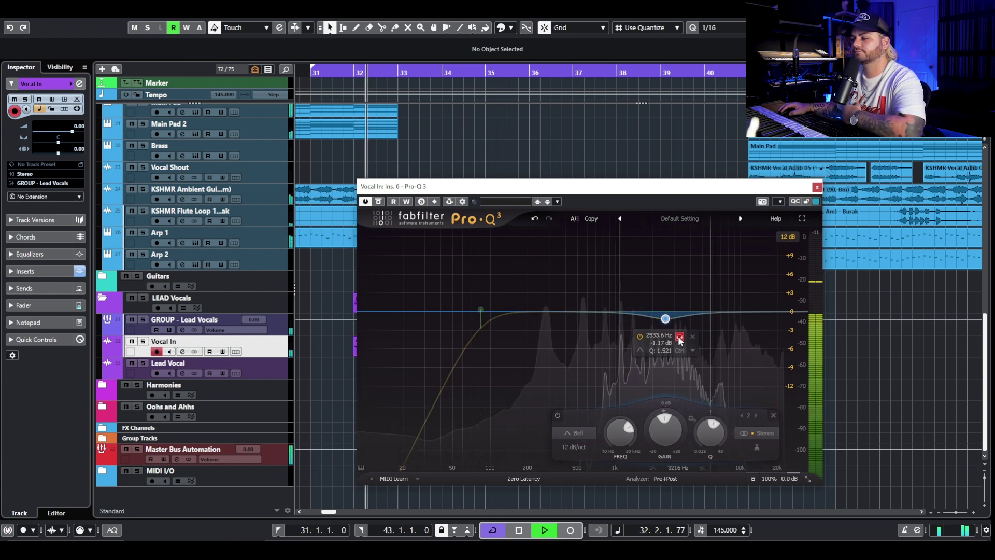
{"action": "left_click_drag", "start_coordinate": [666, 320], "coordinate": [666, 318]}
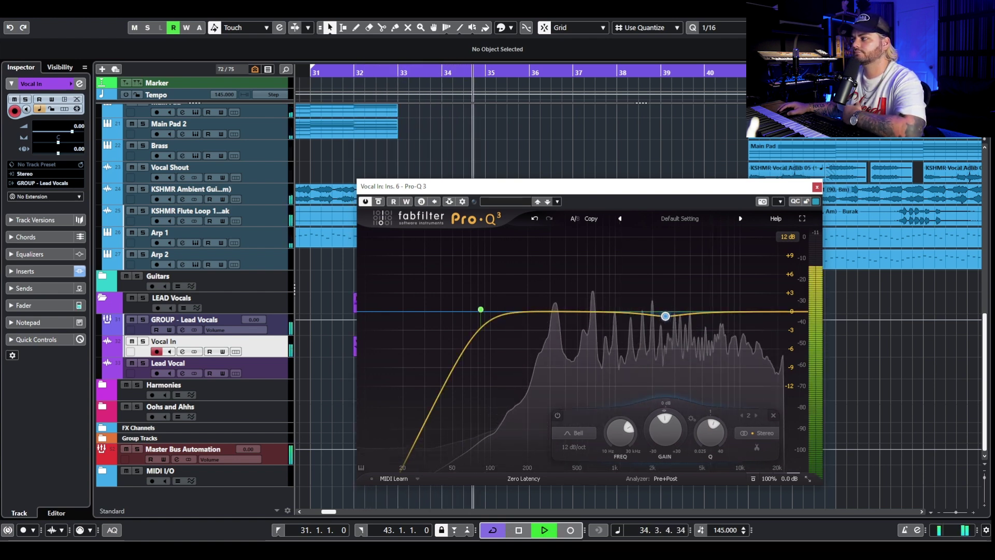
{"action": "left_click", "coordinate": [680, 334]}
Add a bell cut of 1.25 dB at about 4323 Hz with a Q of 3.479.
{"action": "mouse_move", "coordinate": [682, 331]}
{"action": "left_mouse_down"}
{"action": "mouse_move", "coordinate": [695, 300]}
{"action": "mouse_move", "coordinate": [695, 318]}
{"action": "left_mouse_up"}
{"action": "left_click", "coordinate": [710, 270]}
{"action": "left_click_drag", "start_coordinate": [727, 434], "coordinate": [729, 424]}
{"action": "key", "text": "space"}
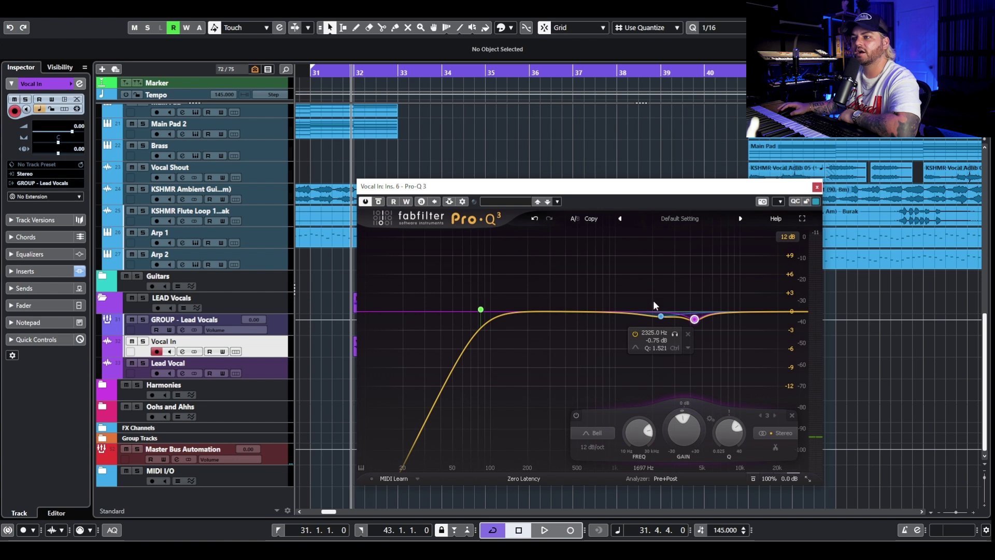
Add a narrow 3.67 dB bell boost with Q 9.445 and sweep it in solo during playback to about 6967 Hz.
{"action": "left_click_drag", "start_coordinate": [721, 313], "coordinate": [719, 289]}
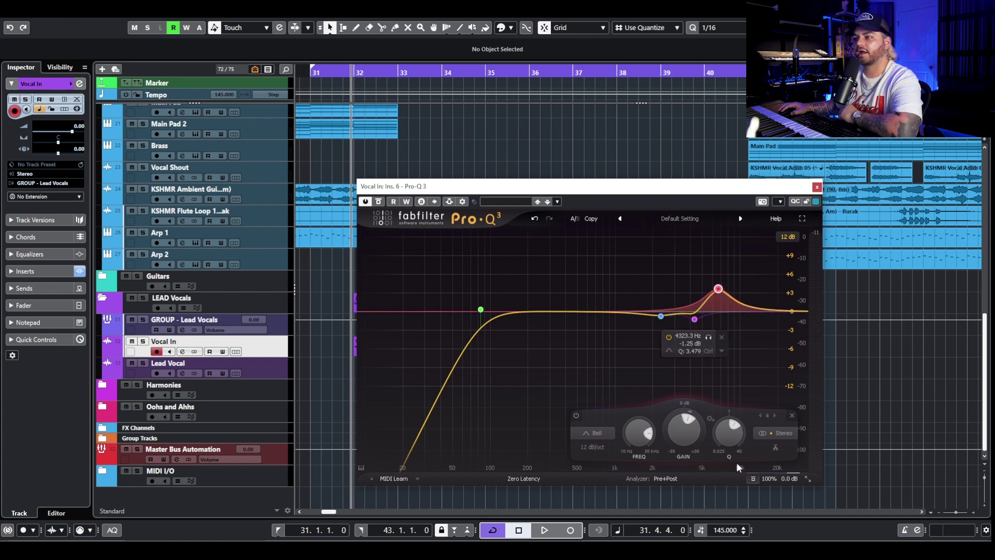
{"action": "left_click_drag", "start_coordinate": [727, 430], "coordinate": [739, 394]}
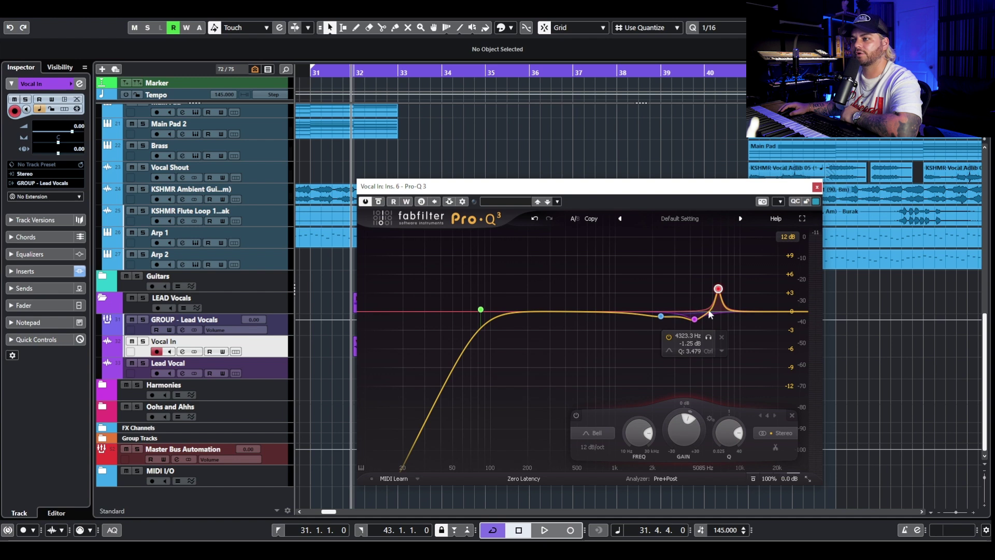
{"action": "left_click_drag", "start_coordinate": [733, 259], "coordinate": [738, 259]}
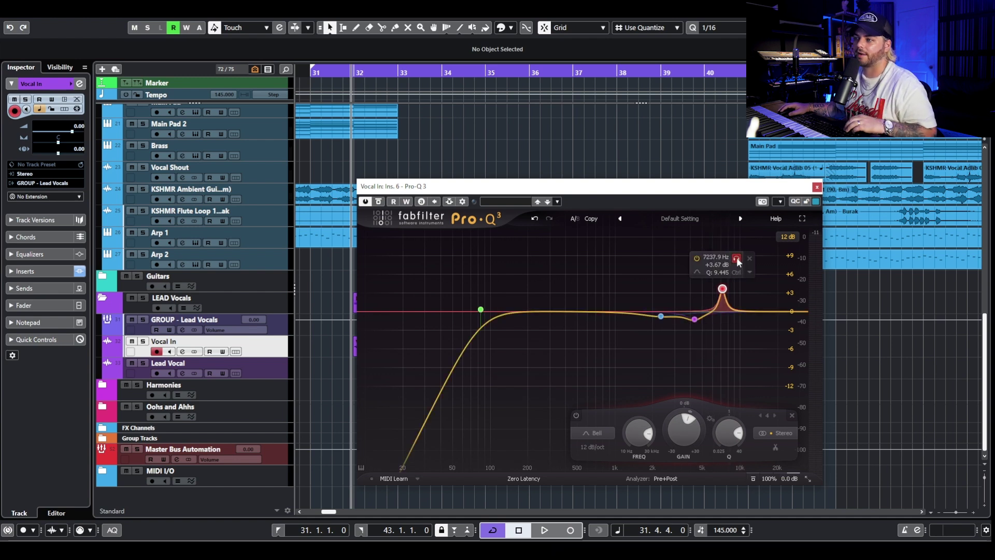
{"action": "left_click_drag", "start_coordinate": [739, 261], "coordinate": [740, 261]}
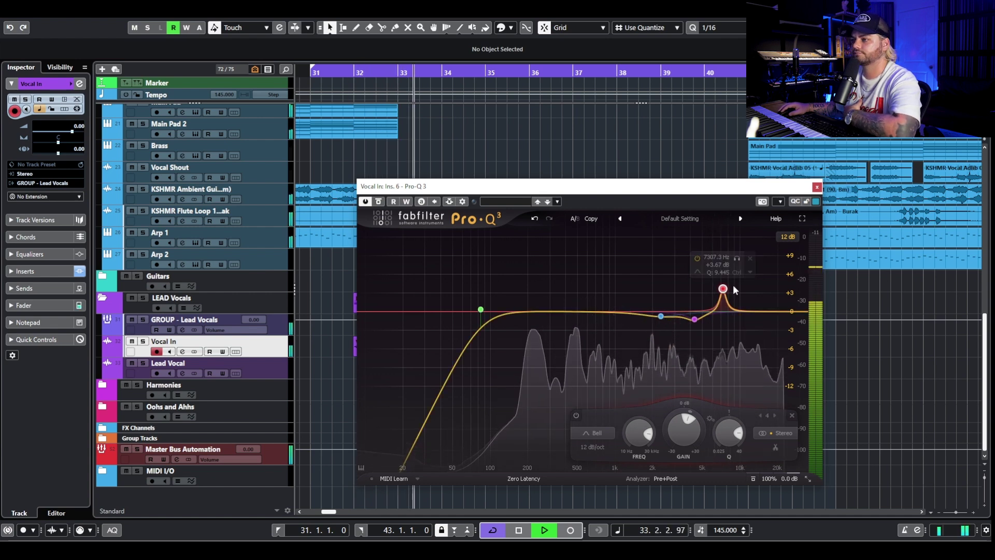
{"action": "left_click_drag", "start_coordinate": [734, 261], "coordinate": [731, 261]}
{"action": "key", "text": "space"}
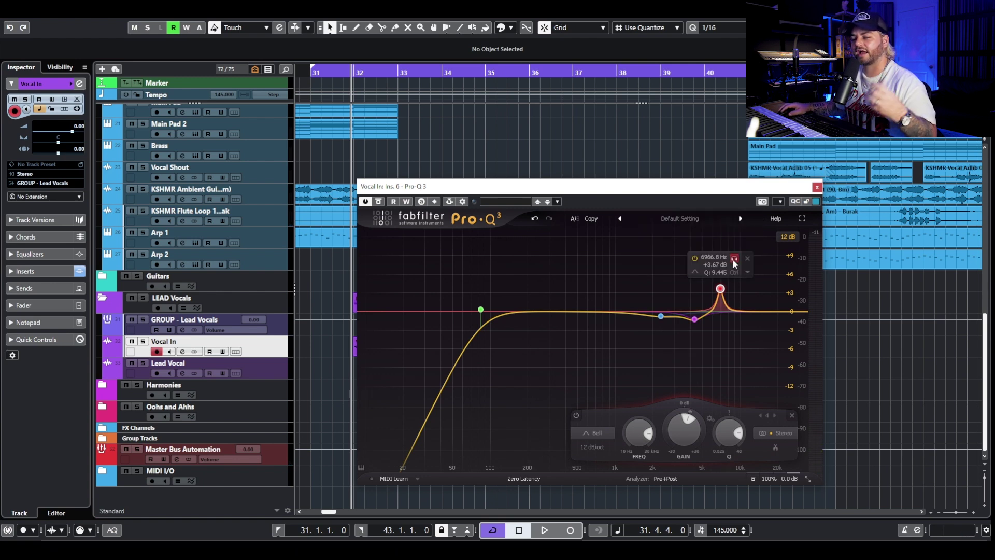
{"action": "key", "text": "space"}
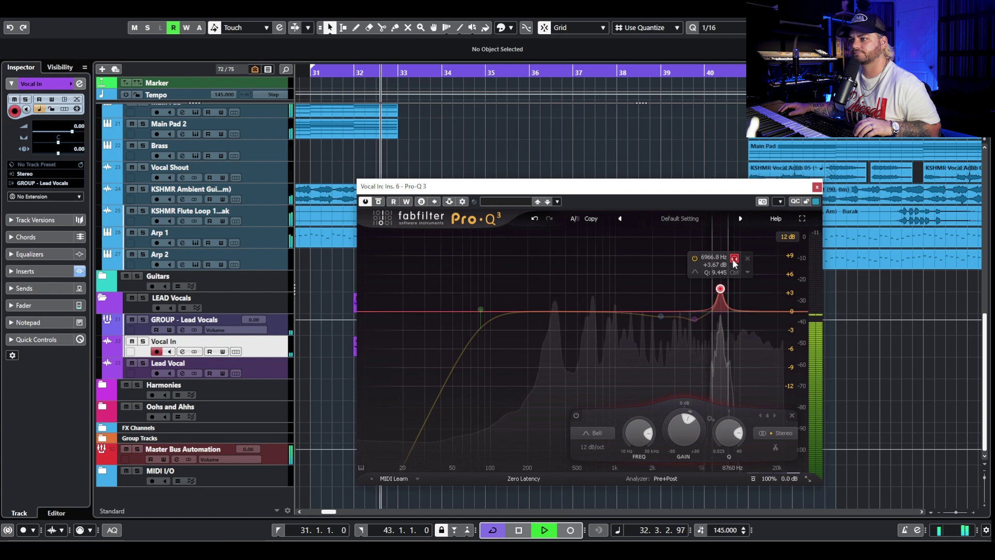
Turn the narrow boost near 7 kHz into a 3.75 dB cut and tighten its Q to 23.21.
{"action": "left_click_drag", "start_coordinate": [720, 289], "coordinate": [720, 334]}
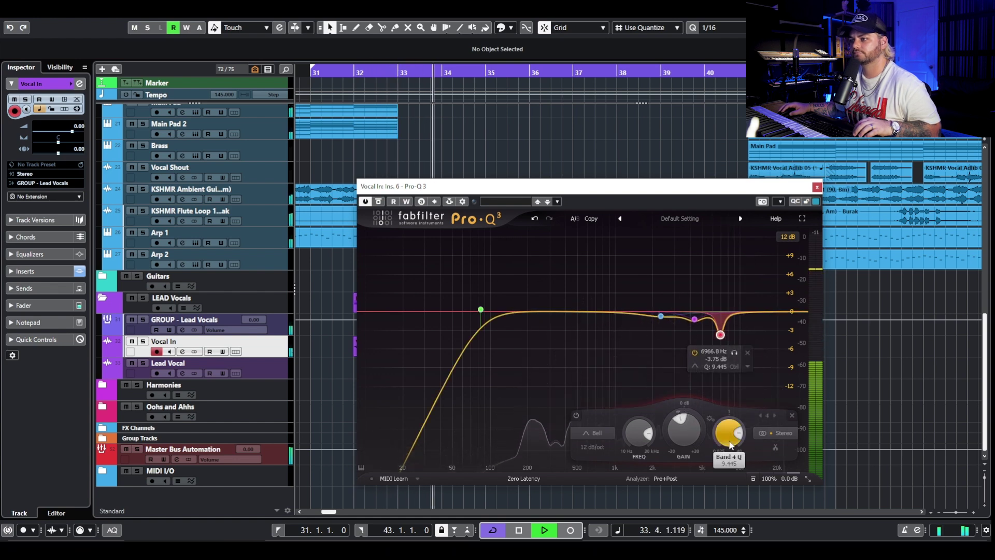
{"action": "scroll", "coordinate": [740, 427], "scroll_direction": "up", "scroll_amount": 5}
{"action": "scroll", "coordinate": [740, 428], "scroll_direction": "up", "scroll_amount": 3}
{"action": "key", "text": "space"}
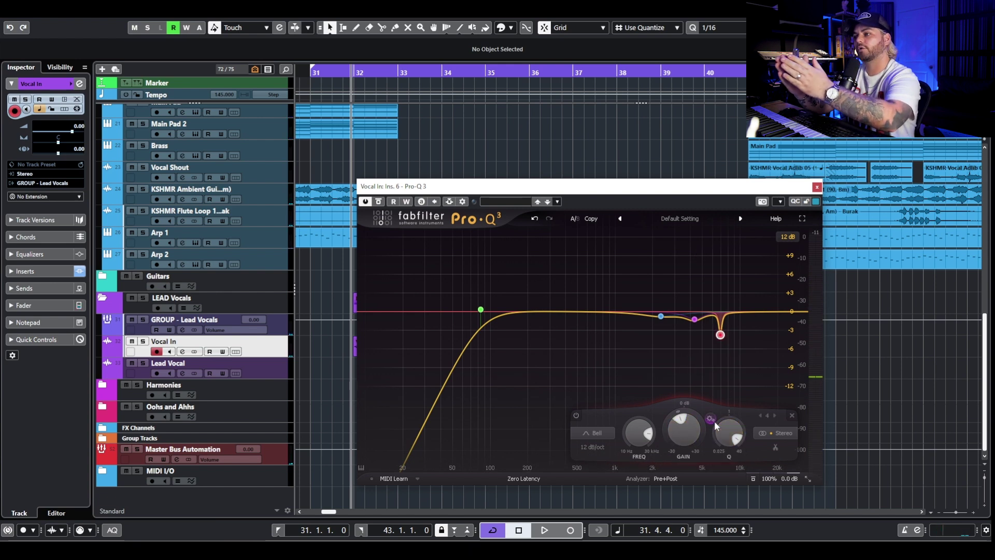
Audition the narrow notch near 7 kHz in solo and ease its cut to about 3 dB.
{"action": "mouse_move", "coordinate": [714, 421]}
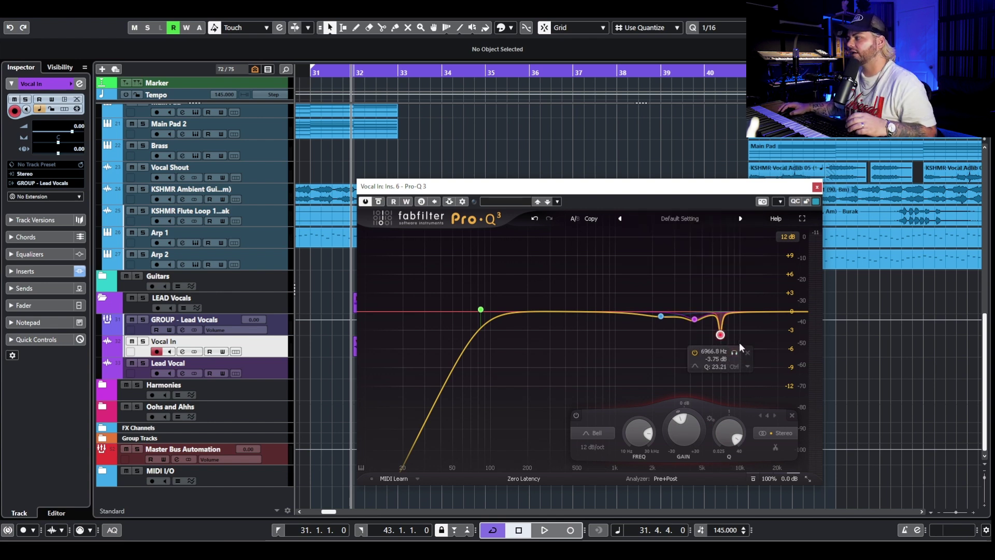
{"action": "left_click", "coordinate": [735, 355]}
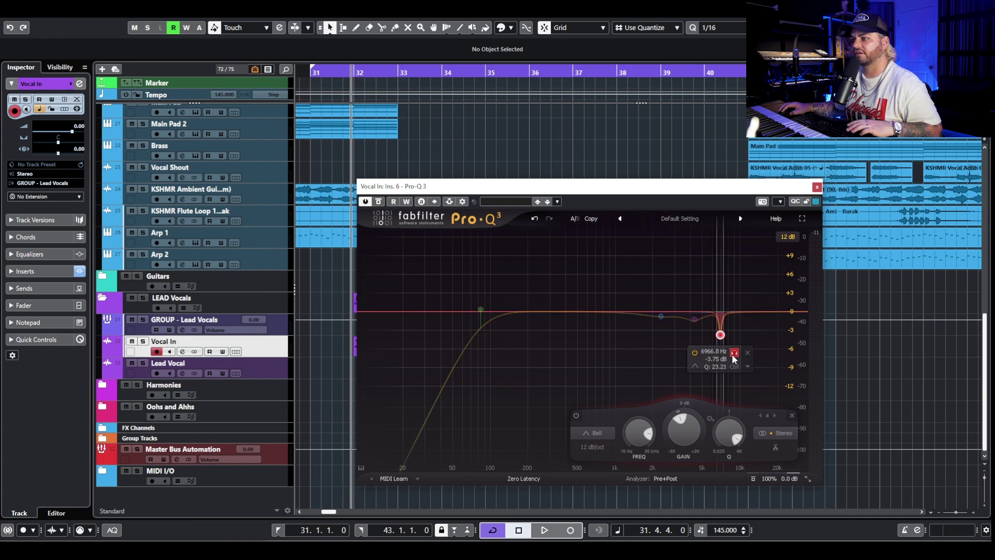
{"action": "key", "text": "space"}
{"action": "left_click", "coordinate": [733, 357]}
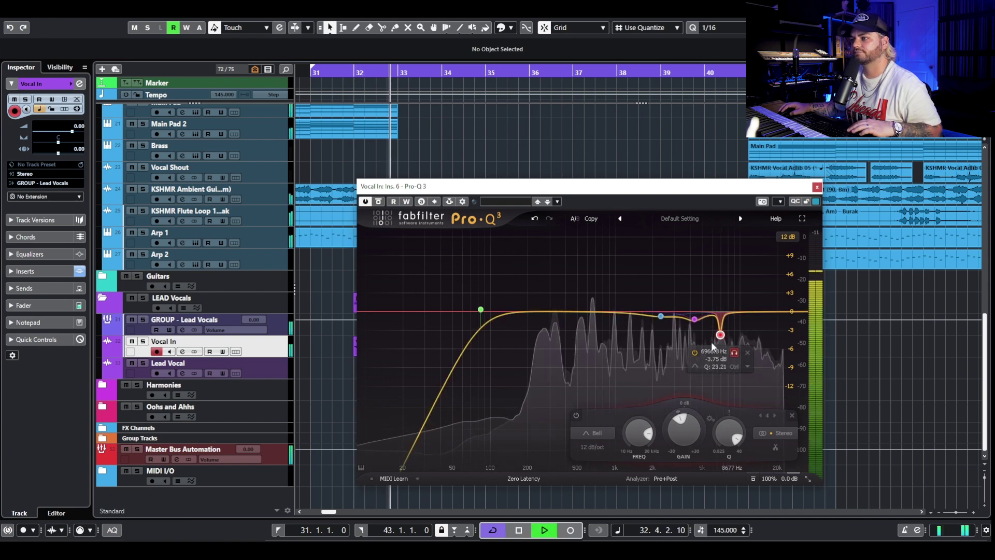
{"action": "left_click_drag", "start_coordinate": [680, 430], "coordinate": [685, 423]}
{"action": "key", "text": "space"}
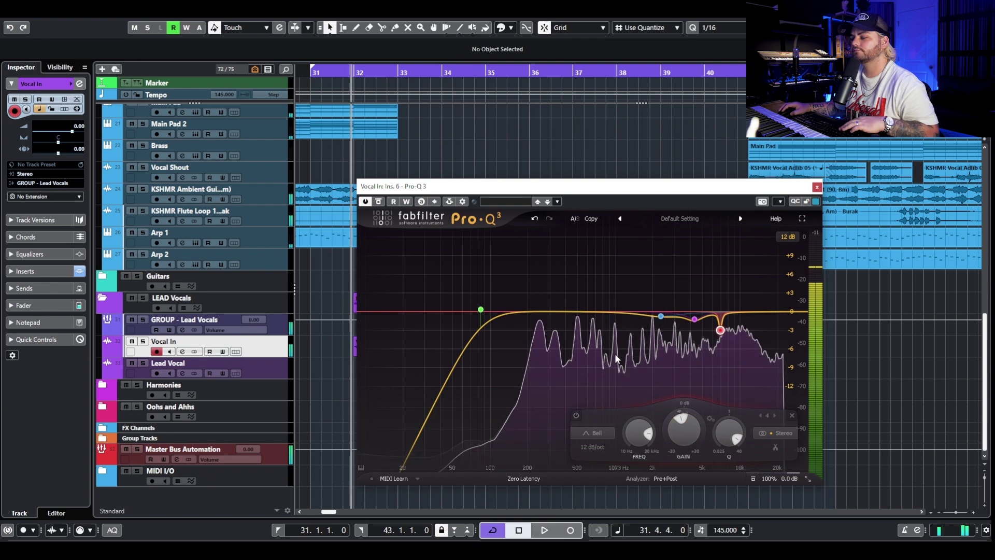
Add a bell cut of 0.92 dB at about 495 Hz with a Q of 1.52, checking it in solo.
{"action": "left_click", "coordinate": [576, 314]}
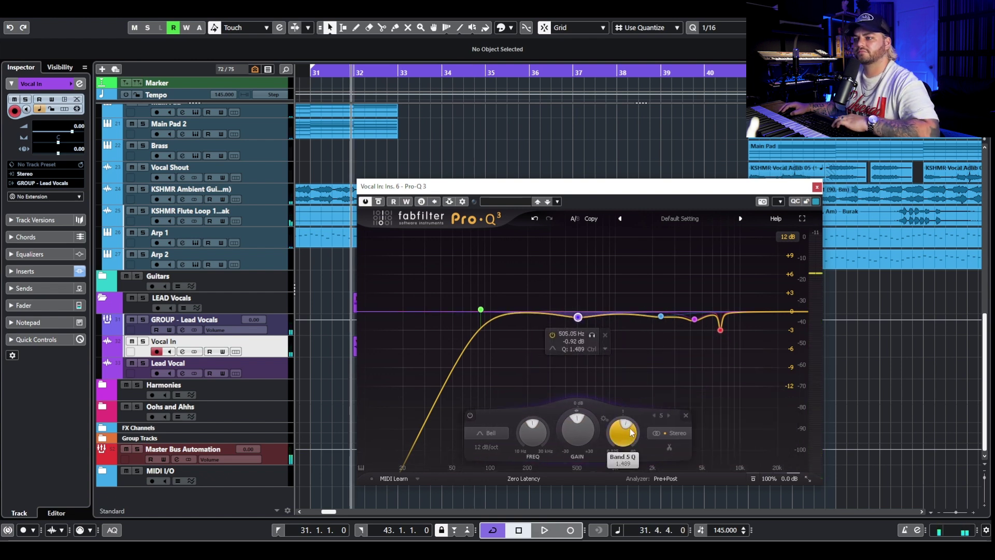
{"action": "left_click_drag", "start_coordinate": [591, 335], "coordinate": [591, 334]}
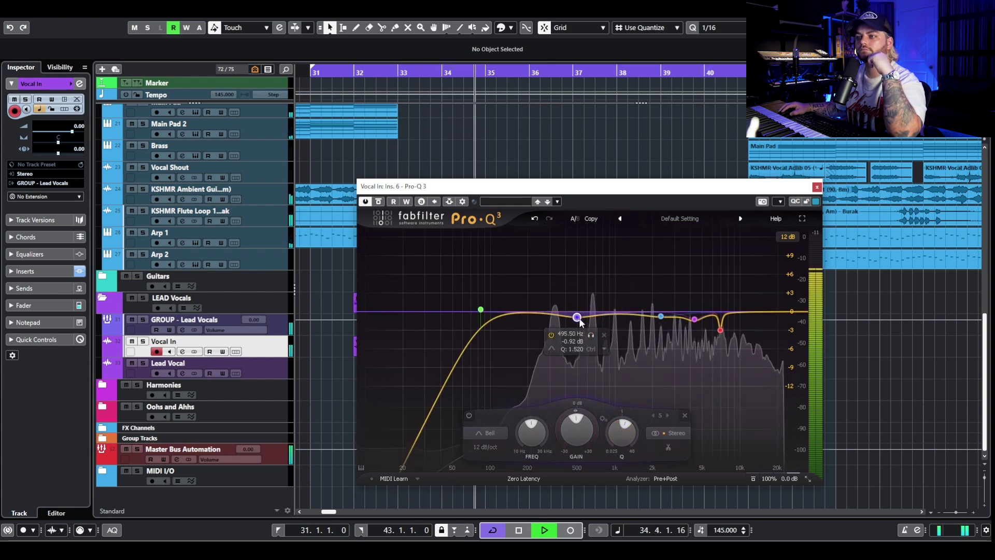
{"action": "key", "text": "space"}
Add a low-mid bell cut of about 0.4 dB, make it dynamic, move it to about 225 Hz and play the mix.
{"action": "left_click_drag", "start_coordinate": [536, 313], "coordinate": [528, 315]}
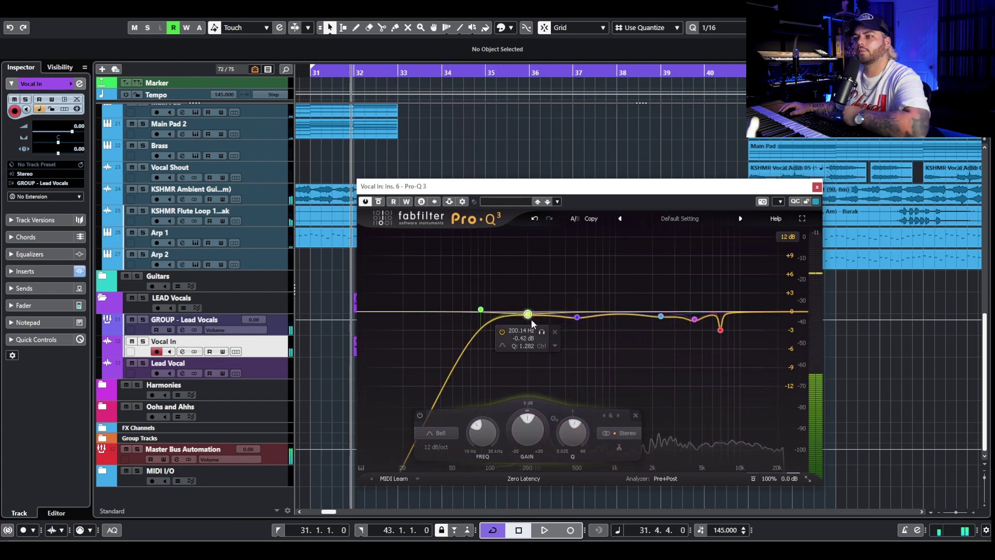
{"action": "left_click", "coordinate": [555, 346]}
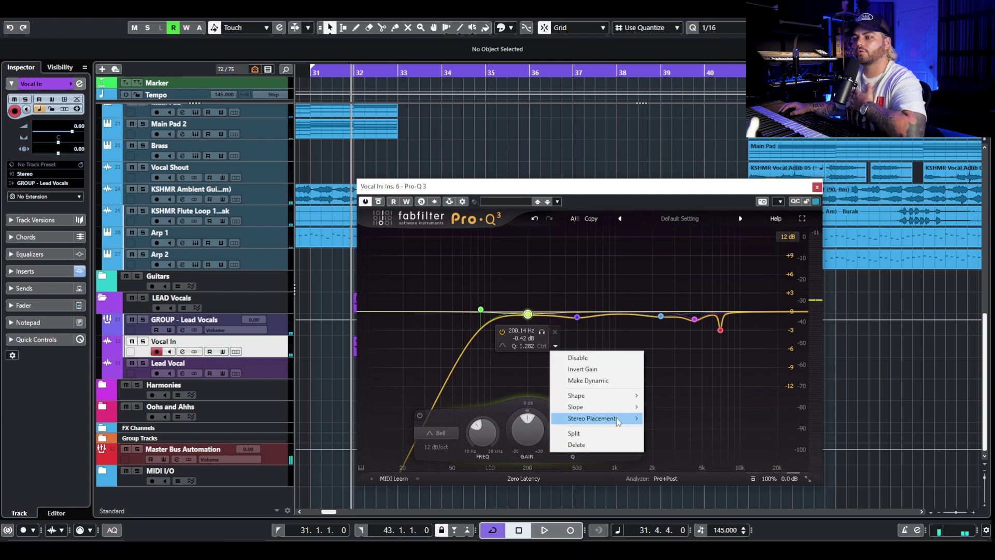
{"action": "left_click", "coordinate": [588, 382]}
{"action": "left_click_drag", "start_coordinate": [527, 315], "coordinate": [534, 315]}
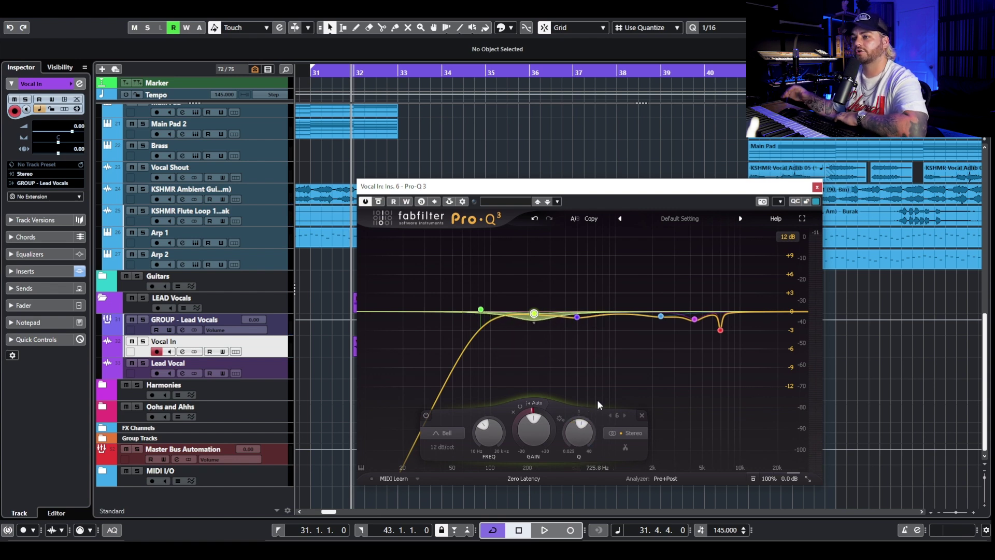
{"action": "key", "text": "space"}
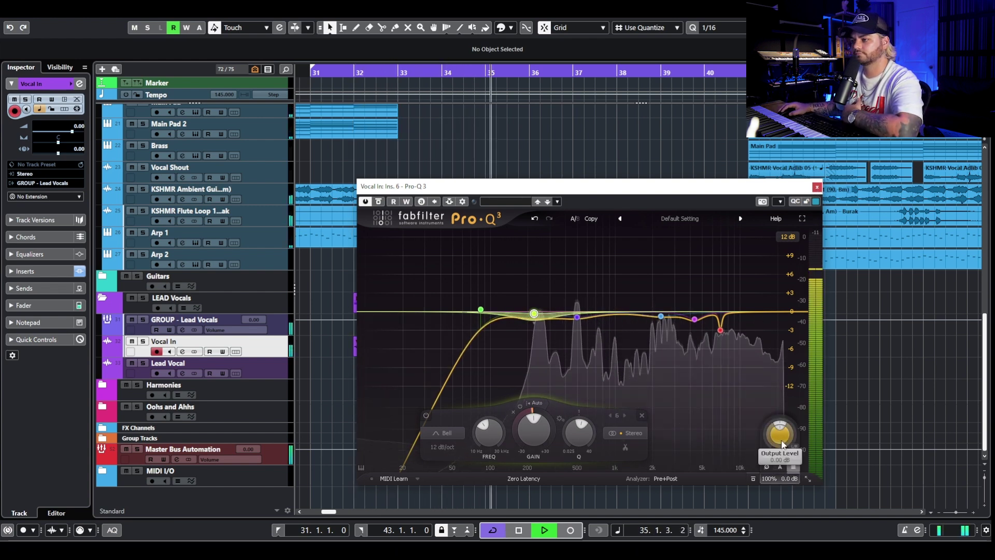
Raise the Pro-Q 3 output level to +0.3 dB, stop playback and close the equalizer.
{"action": "left_click_drag", "start_coordinate": [783, 445], "coordinate": [788, 436]}
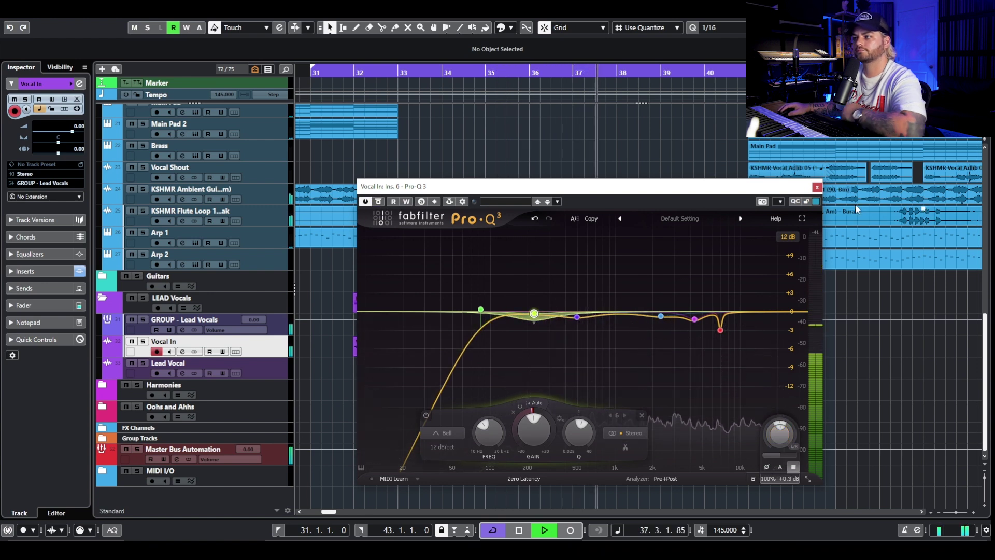
{"action": "key", "text": "space"}
{"action": "left_click", "coordinate": [816, 187]}
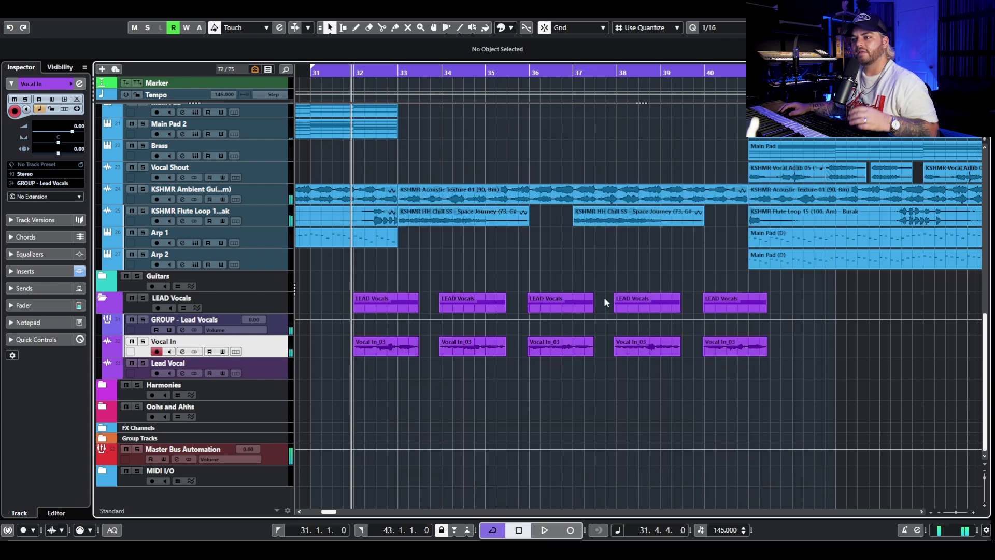
Open the Vocal In channel settings and compare the mix with all inserts bypassed and active.
{"action": "left_click", "coordinate": [183, 351]}
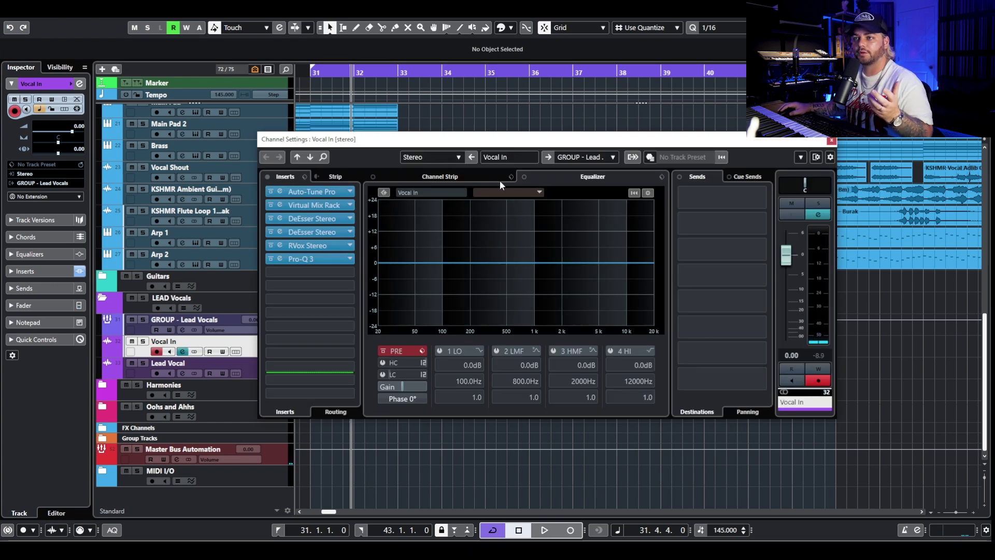
{"action": "left_click_drag", "start_coordinate": [288, 165], "coordinate": [365, 345]}
{"action": "left_click", "coordinate": [305, 363]}
{"action": "key", "text": "space"}
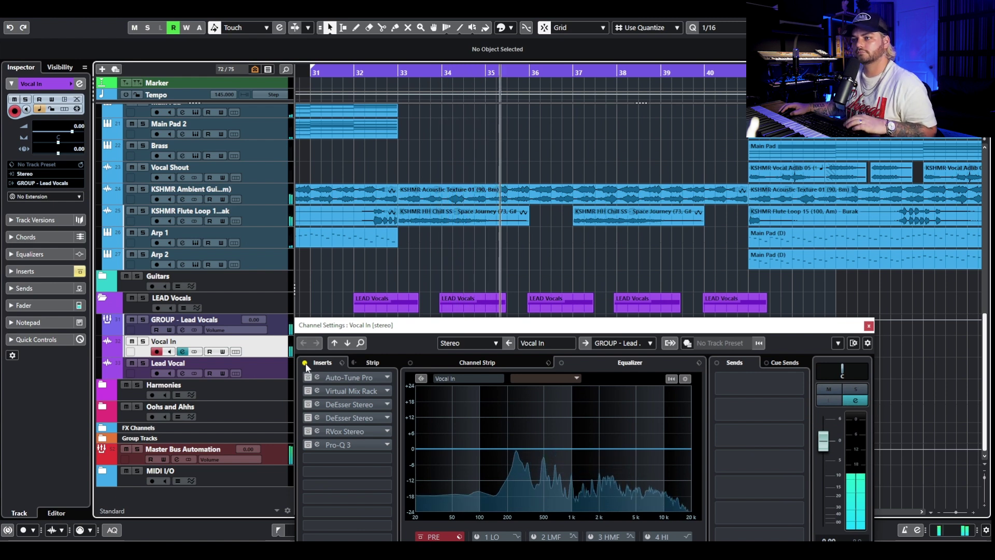
{"action": "left_click", "coordinate": [306, 363]}
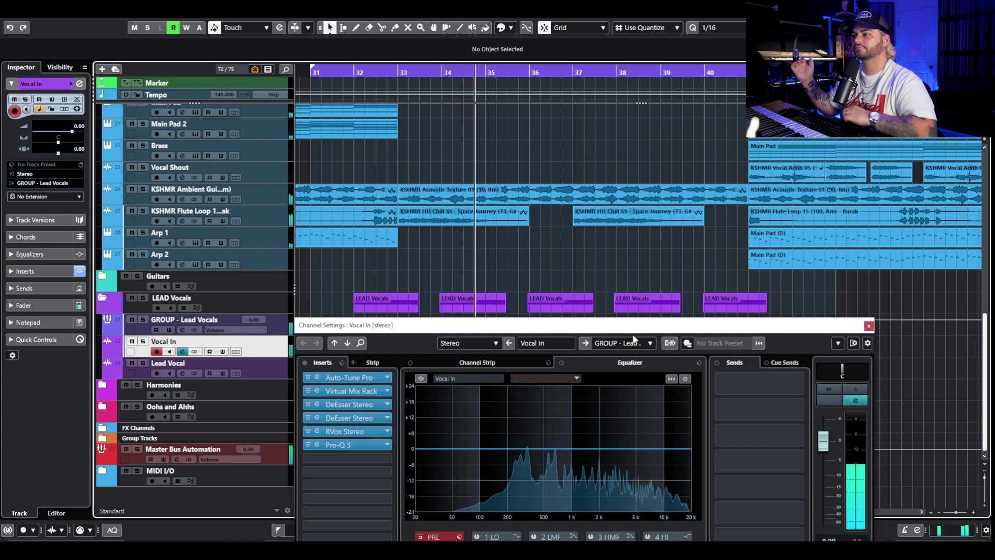
{"action": "key", "text": "space"}
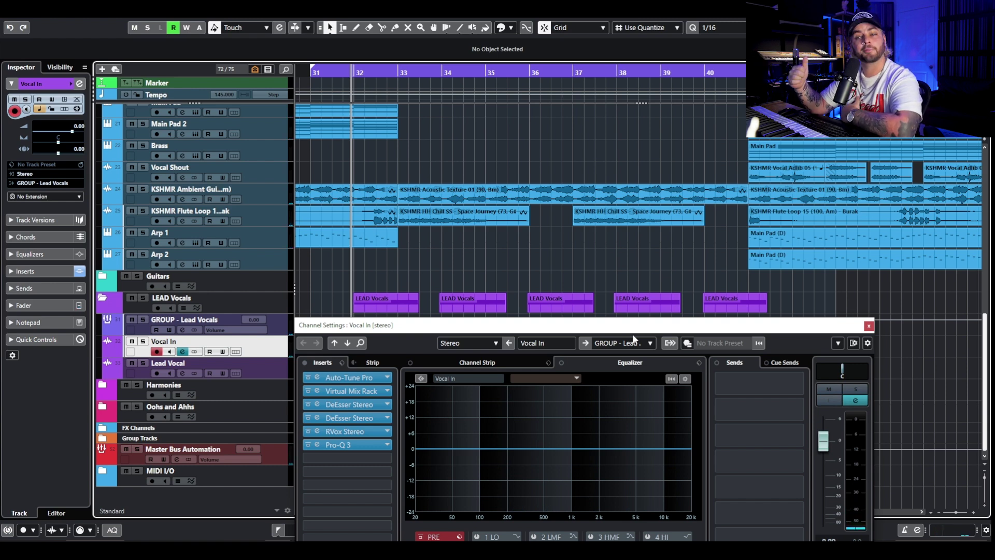
Add a send from Vocal In to SEND - Vocal Parallel Widening and activate it.
{"action": "left_click_drag", "start_coordinate": [771, 330], "coordinate": [752, 154]}
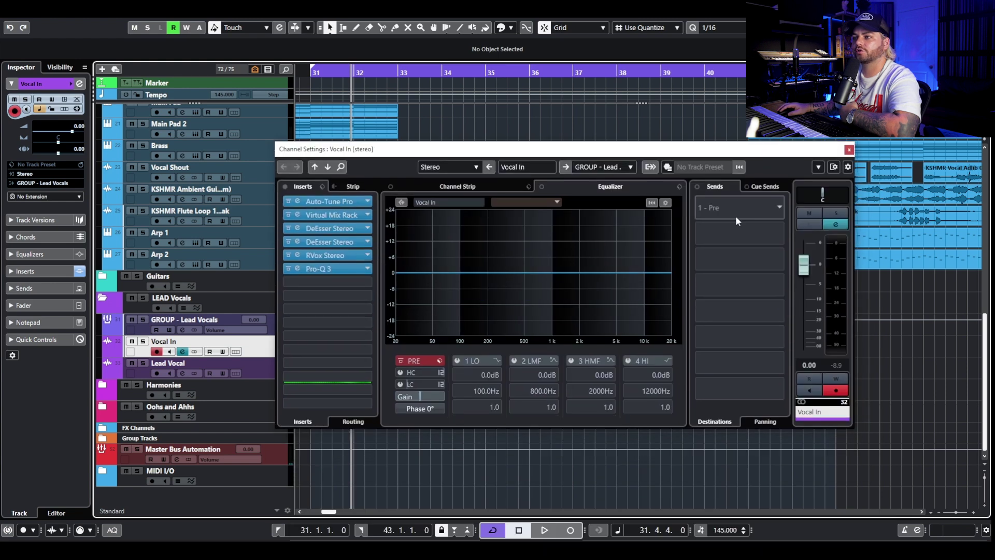
{"action": "left_click", "coordinate": [782, 205]}
{"action": "left_click", "coordinate": [752, 269]}
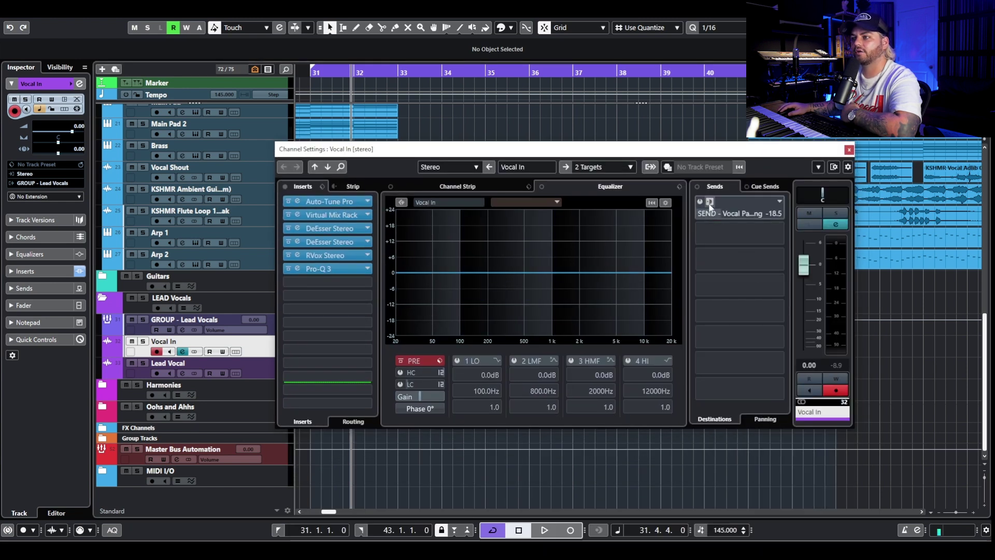
{"action": "left_click", "coordinate": [711, 202]}
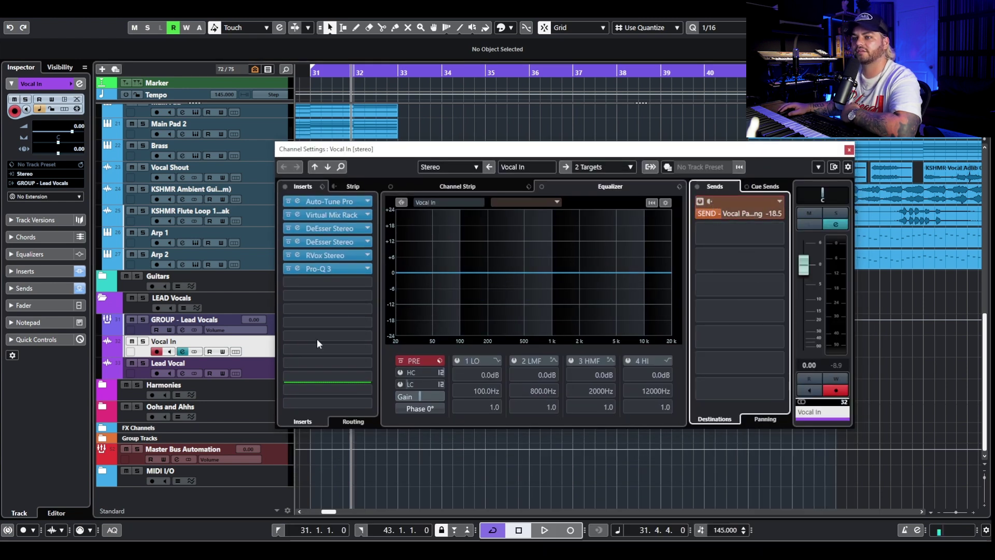
Expand the group and FX channel folders, and open the Vocal Parallel Widening channel settings and its RX 8 De-ess insert.
{"action": "left_click", "coordinate": [103, 438]}
{"action": "scroll", "coordinate": [197, 422], "scroll_direction": "down", "scroll_amount": 4}
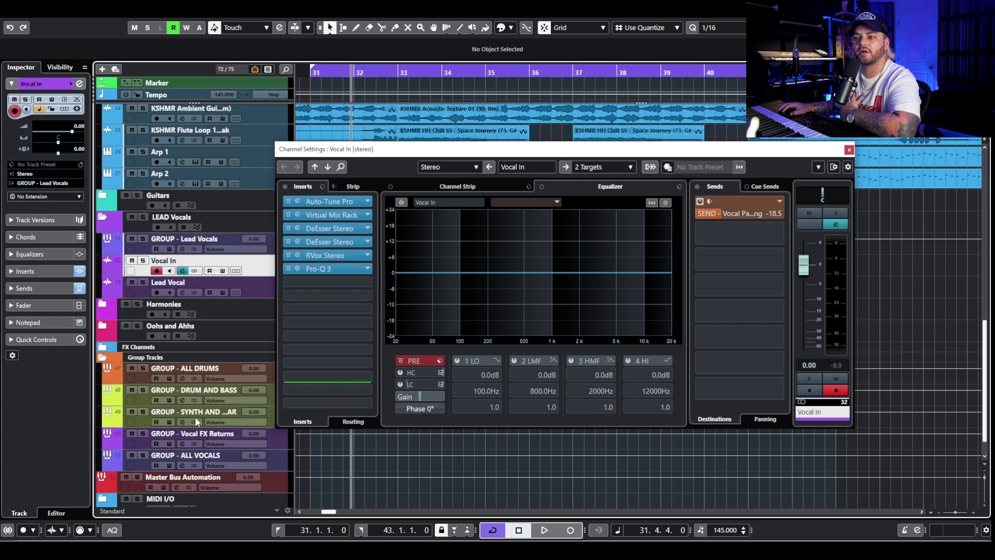
{"action": "left_click", "coordinate": [102, 348]}
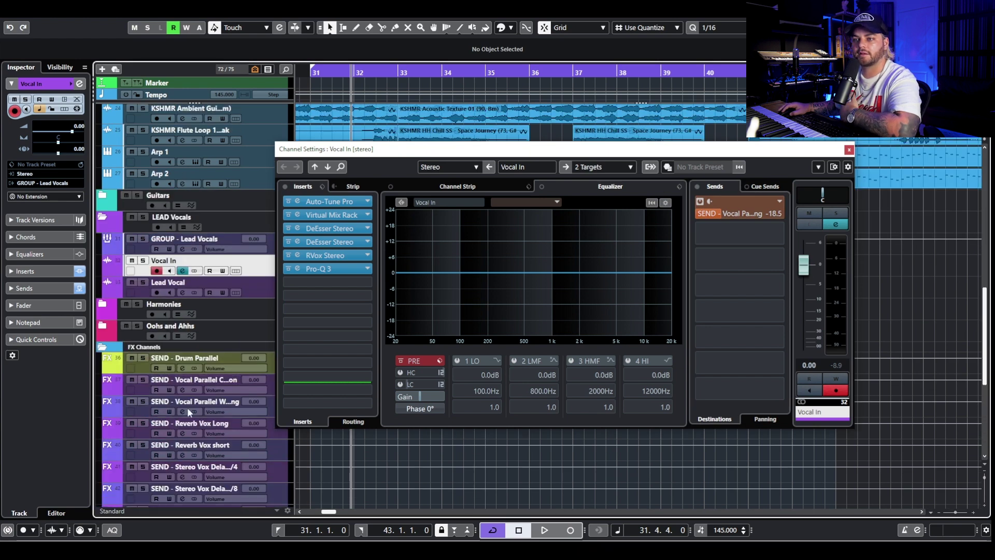
{"action": "left_click", "coordinate": [269, 408]}
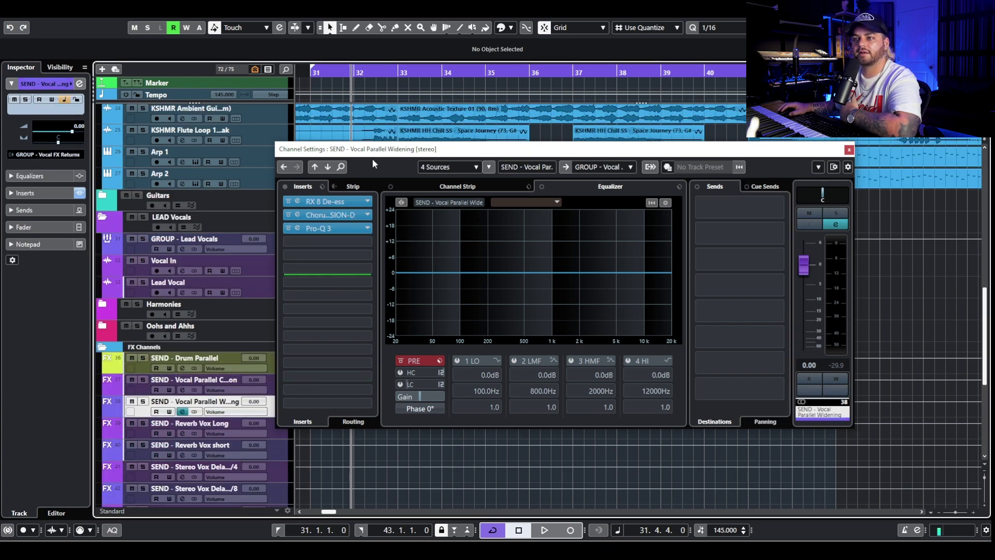
{"action": "left_click", "coordinate": [343, 201]}
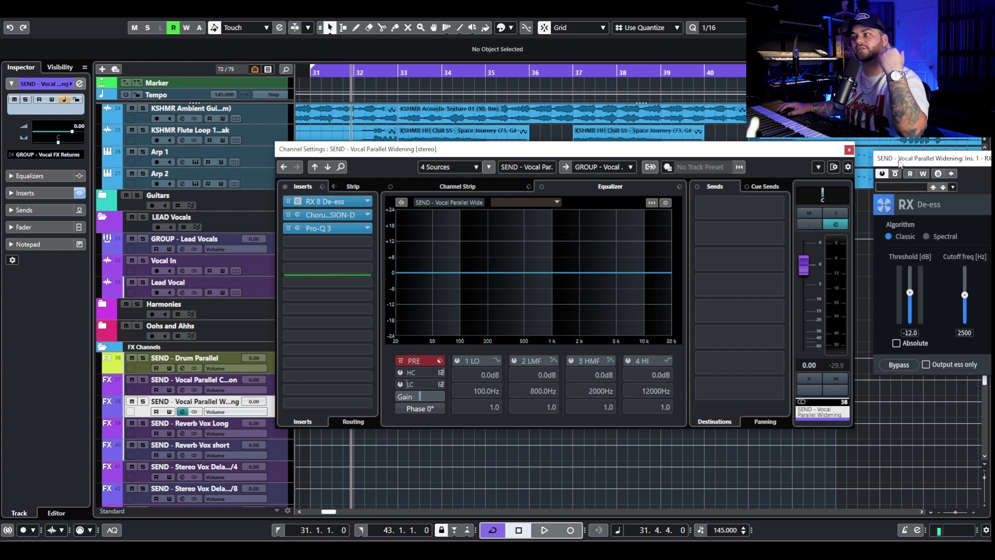
Close the RX 8 De-ess window and review the Chorus DIMENSION-D insert with its advanced controls shown.
{"action": "left_click_drag", "start_coordinate": [897, 155], "coordinate": [469, 165]}
{"action": "left_click", "coordinate": [670, 162]}
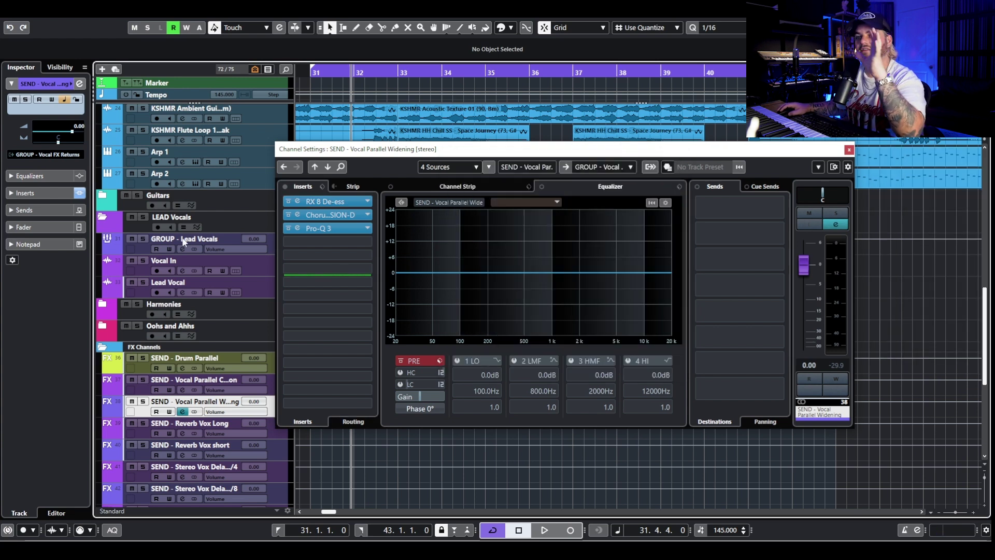
{"action": "left_click", "coordinate": [328, 216]}
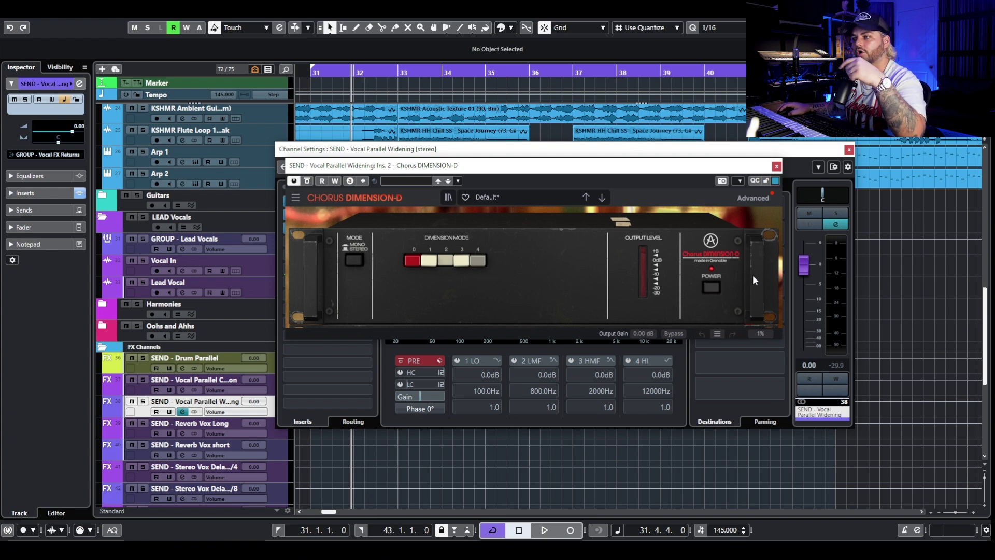
{"action": "left_click", "coordinate": [752, 198]}
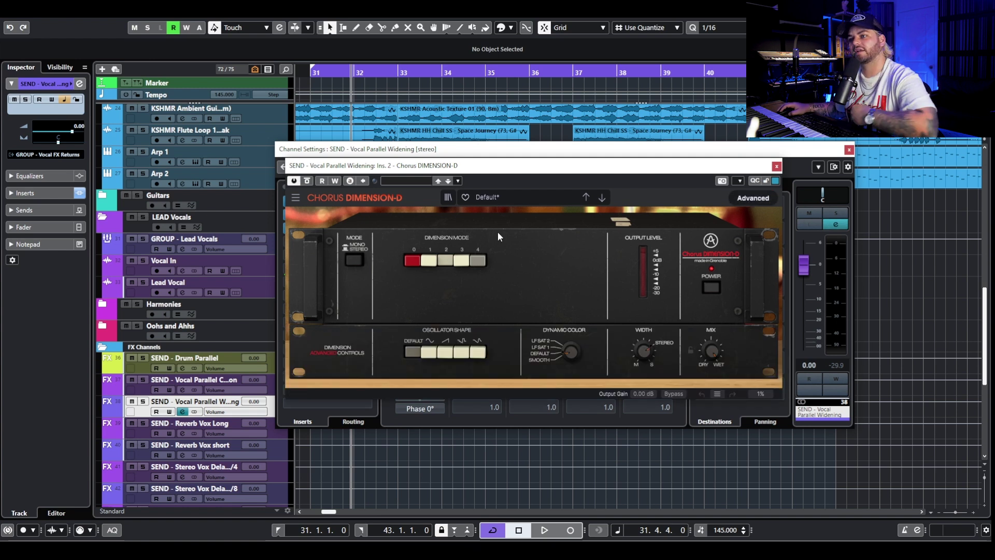
{"action": "left_click", "coordinate": [446, 265]}
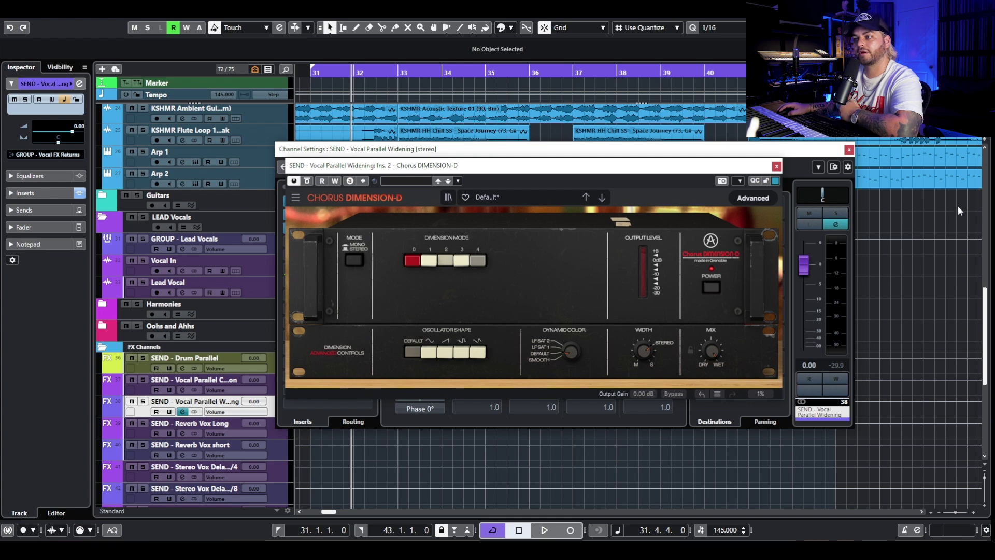
{"action": "left_click", "coordinate": [776, 166]}
Review the Pro-Q 3 curve on the Vocal Parallel Widening send, and close it along with the channel settings.
{"action": "left_click_drag", "start_coordinate": [925, 117], "coordinate": [574, 120]}
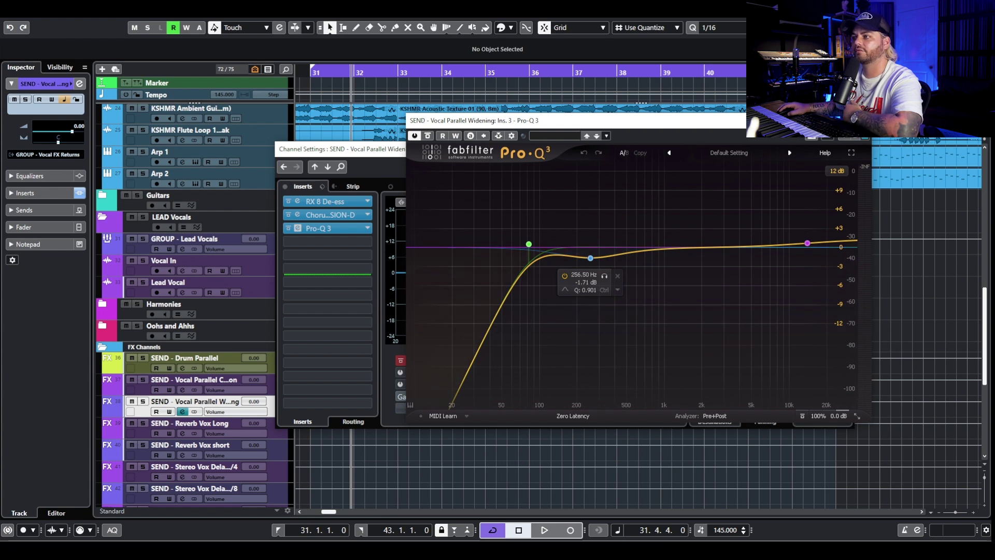
{"action": "left_click", "coordinate": [860, 120]}
{"action": "left_click", "coordinate": [848, 148]}
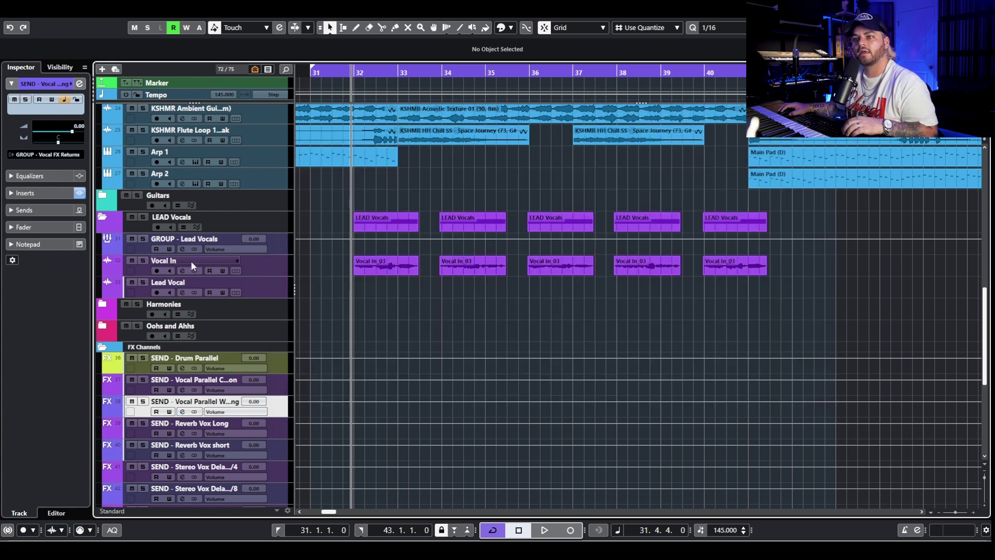
Open the Vocal In channel settings, set the Vocal Parallel Widening send level to -21.3 dB and audition it.
{"action": "left_click", "coordinate": [182, 271]}
{"action": "left_click_drag", "start_coordinate": [716, 214], "coordinate": [742, 214]}
{"action": "key", "text": "space"}
{"action": "key", "text": "space"}
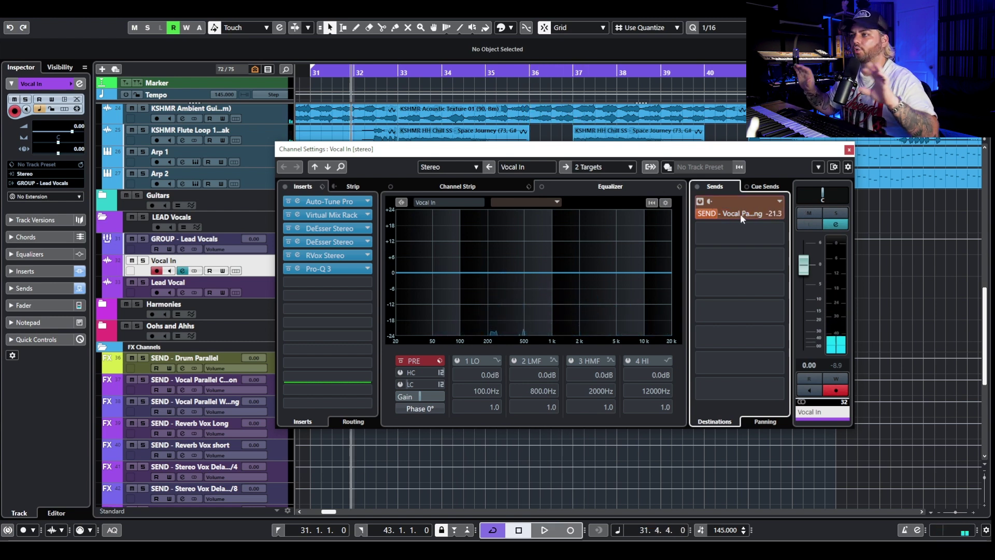
Add a send from Vocal In to SEND - Reverb Vox short and activate it.
{"action": "left_click", "coordinate": [780, 232]}
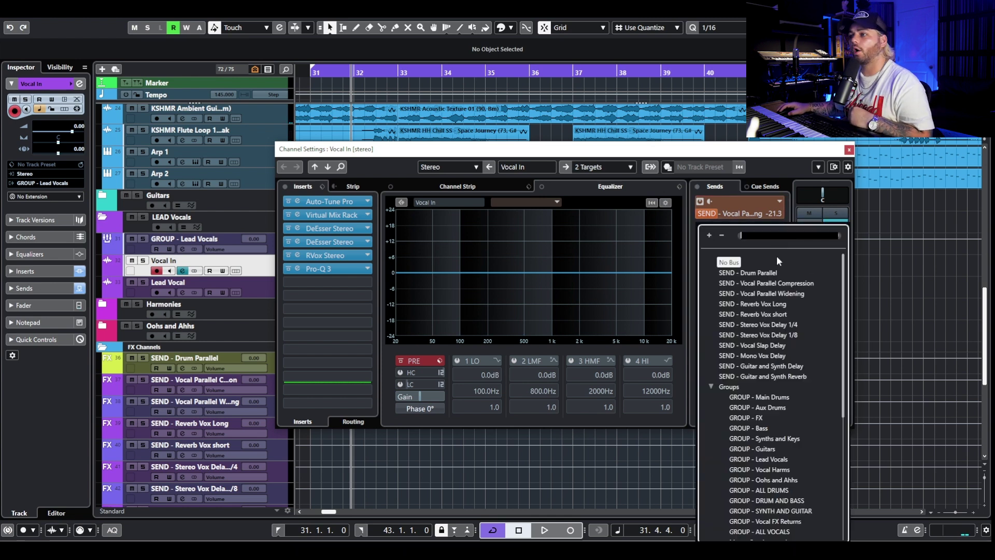
{"action": "key", "text": "Escape"}
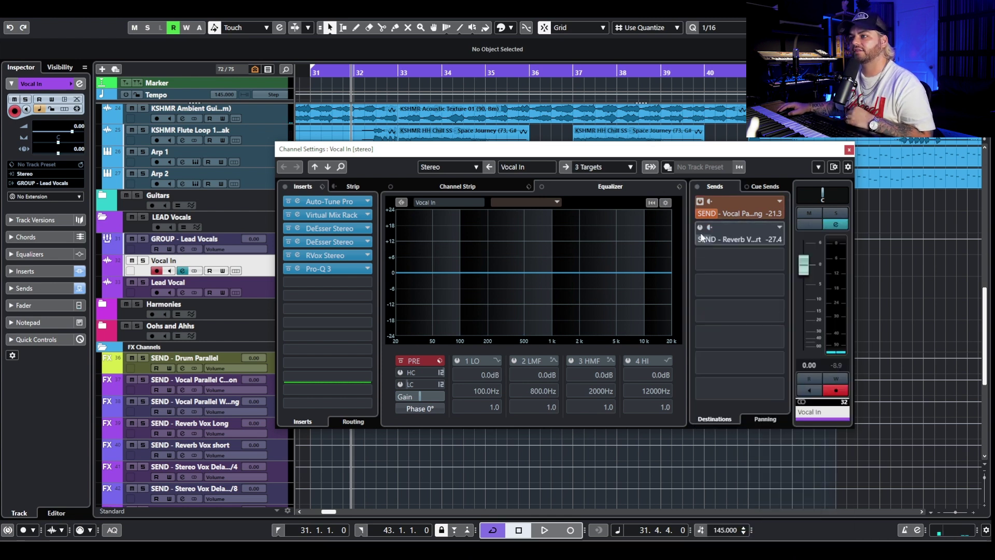
{"action": "left_click", "coordinate": [699, 231]}
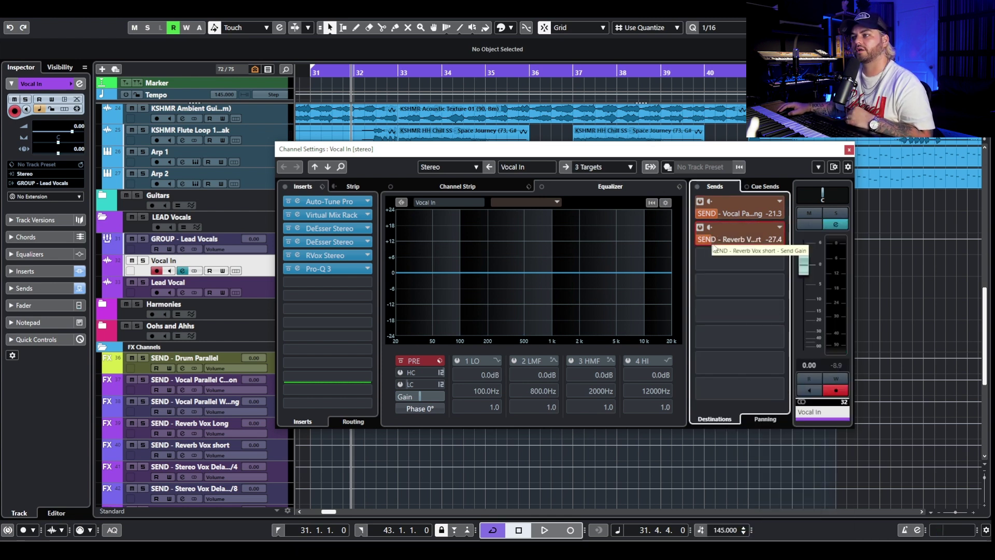
Open the VerbSuite Classics insert on SEND - Reverb Vox short, audition the reverb in solo and close the plug-in.
{"action": "left_click", "coordinate": [272, 448]}
{"action": "left_click", "coordinate": [342, 212]}
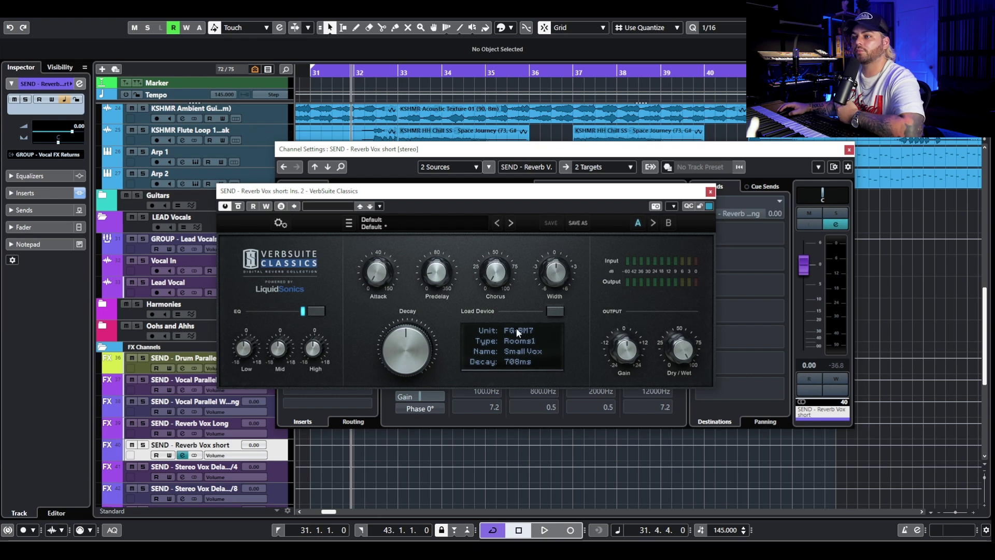
{"action": "left_click", "coordinate": [143, 444]}
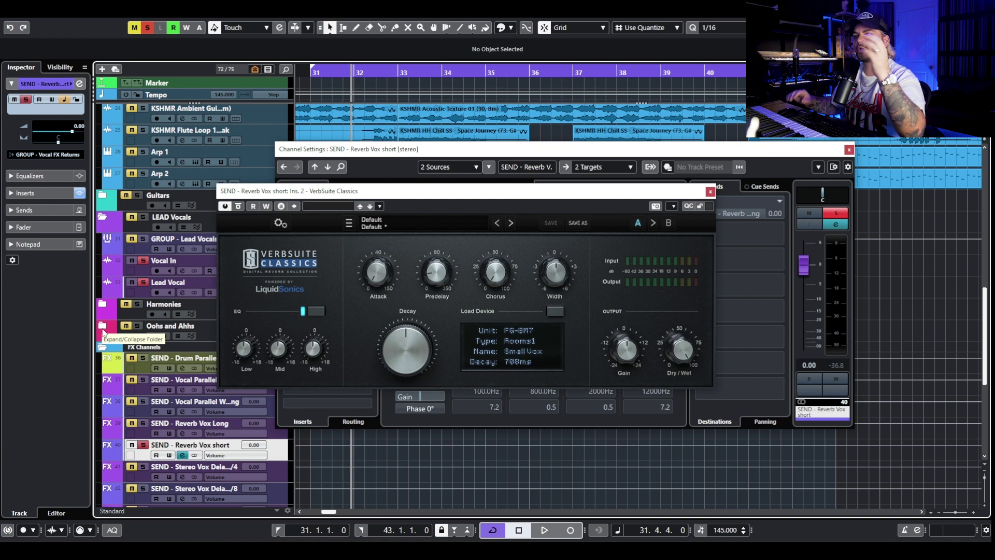
{"action": "key", "text": "space"}
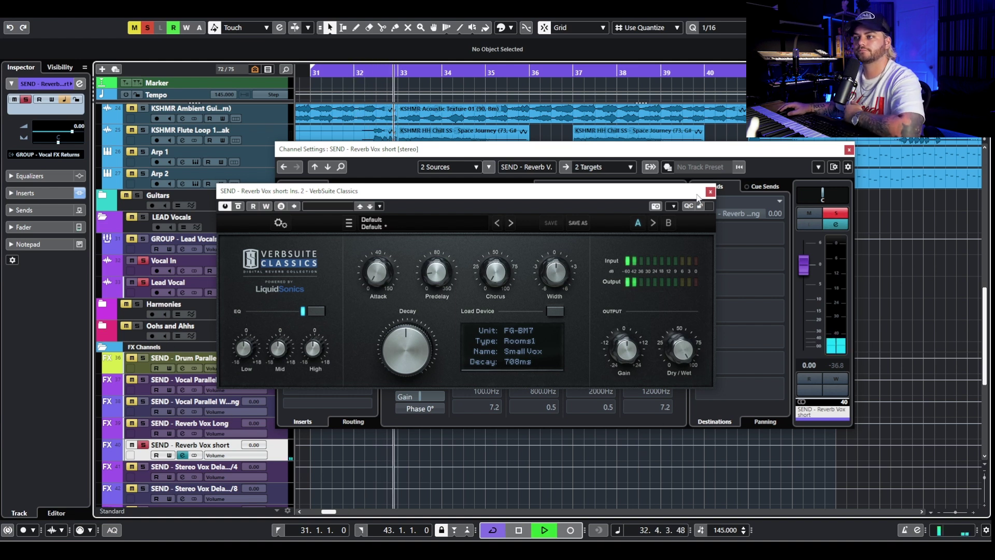
{"action": "key", "text": "space"}
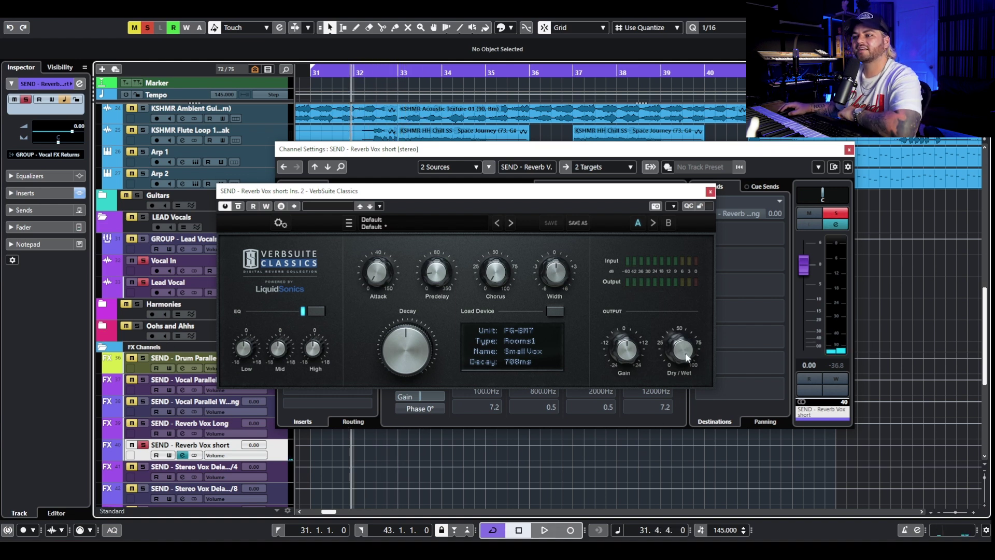
{"action": "mouse_move", "coordinate": [682, 358]}
{"action": "left_click", "coordinate": [710, 192]}
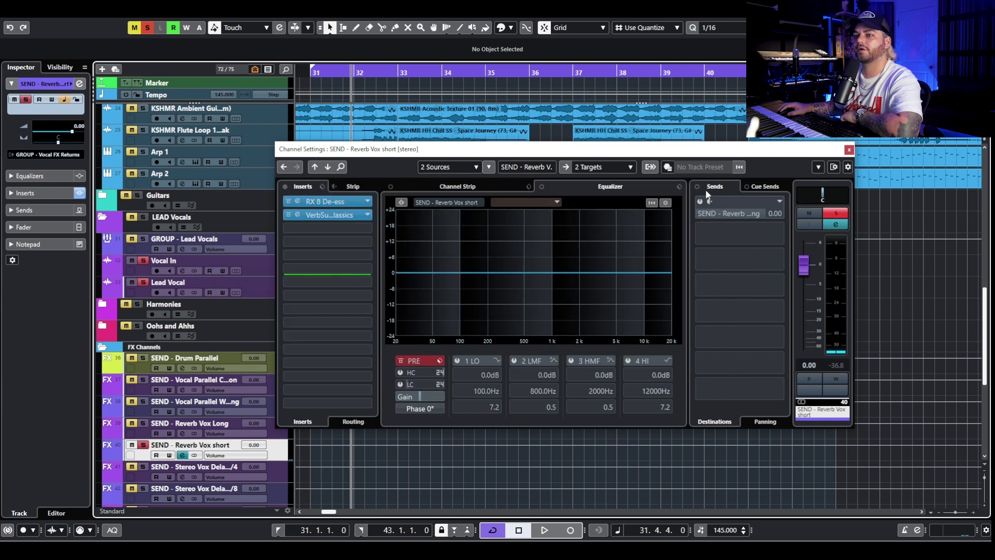
Clear all solos and set the Vocal In send level to Reverb Vox short to -23.0 dB during playback.
{"action": "left_click", "coordinate": [222, 274]}
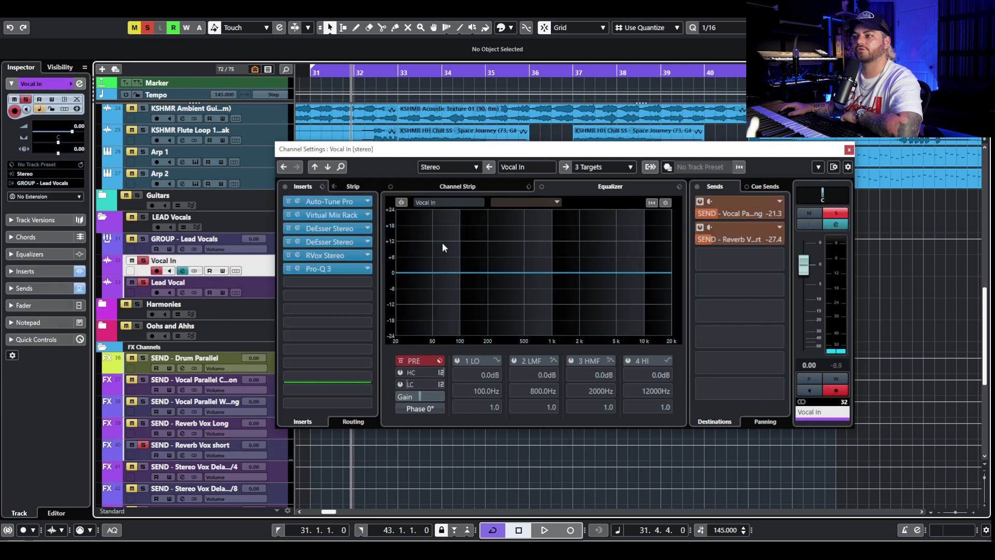
{"action": "left_click", "coordinate": [718, 239]}
{"action": "left_click", "coordinate": [147, 28]}
{"action": "key", "text": "space"}
{"action": "left_click_drag", "start_coordinate": [717, 238], "coordinate": [743, 237]}
{"action": "key", "text": "space"}
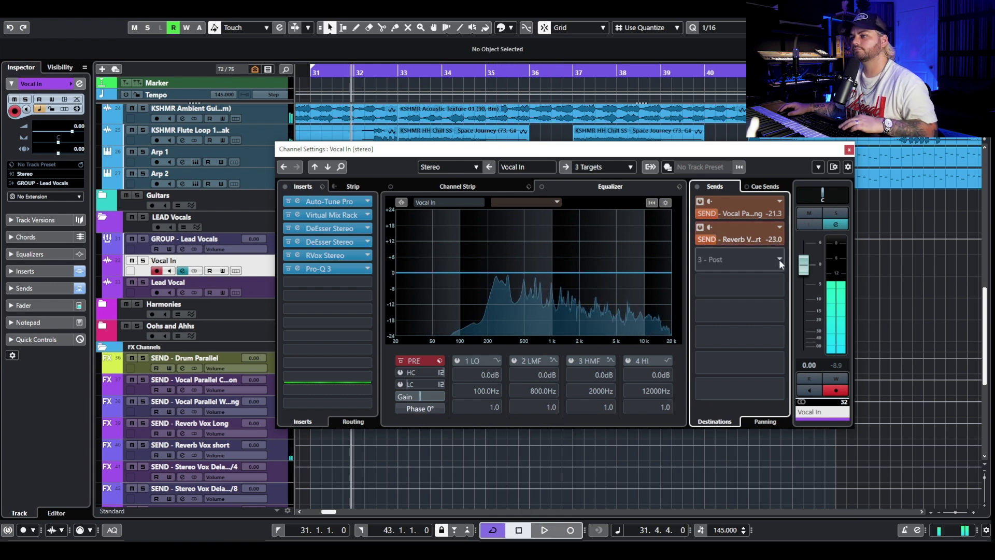
Add a send from Vocal In to SEND - Stereo Vox Delay 1/4 and open that channel's Comeback Kid insert.
{"action": "left_click", "coordinate": [778, 259]}
{"action": "left_click", "coordinate": [760, 351]}
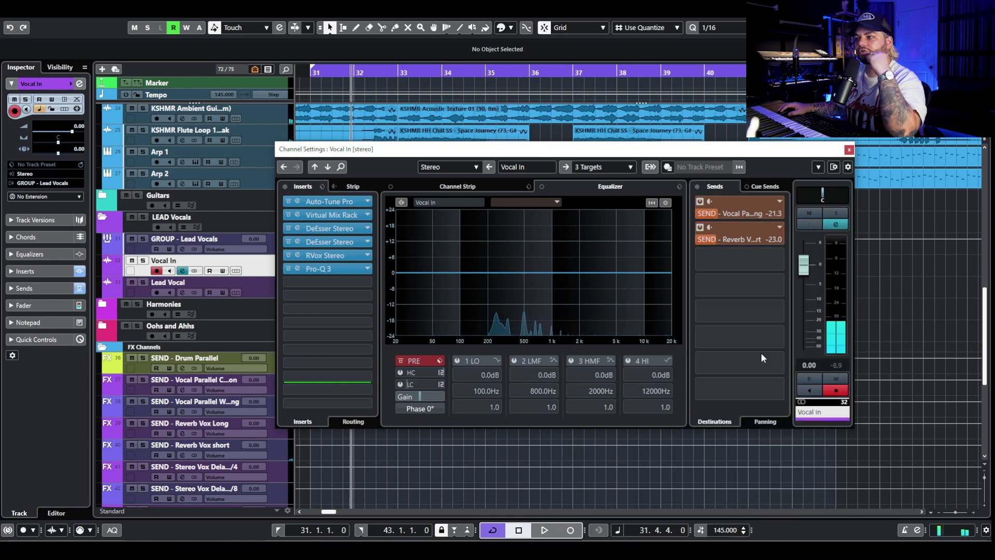
{"action": "left_click", "coordinate": [273, 472]}
{"action": "left_click", "coordinate": [335, 213]}
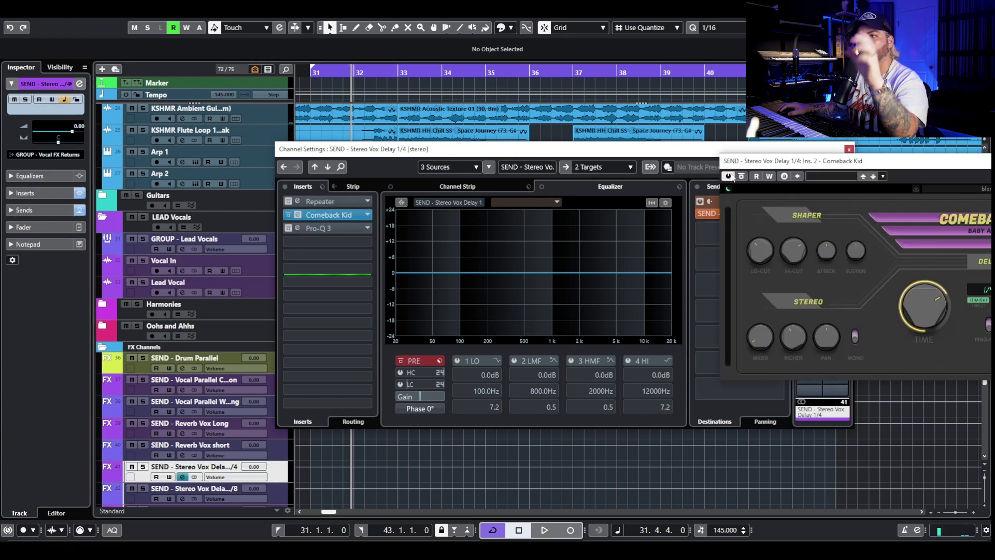
{"action": "left_click_drag", "start_coordinate": [767, 160], "coordinate": [400, 208]}
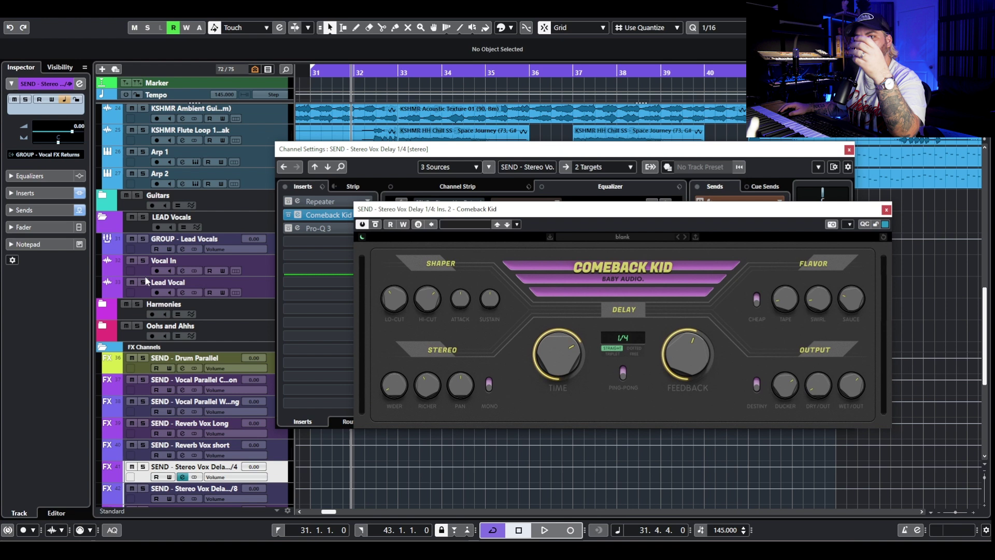
Solo Vocal In and audition the Comeback Kid quarter-note delay, checking its Lo-Cut and Hi-Cut filtering.
{"action": "left_click", "coordinate": [142, 260]}
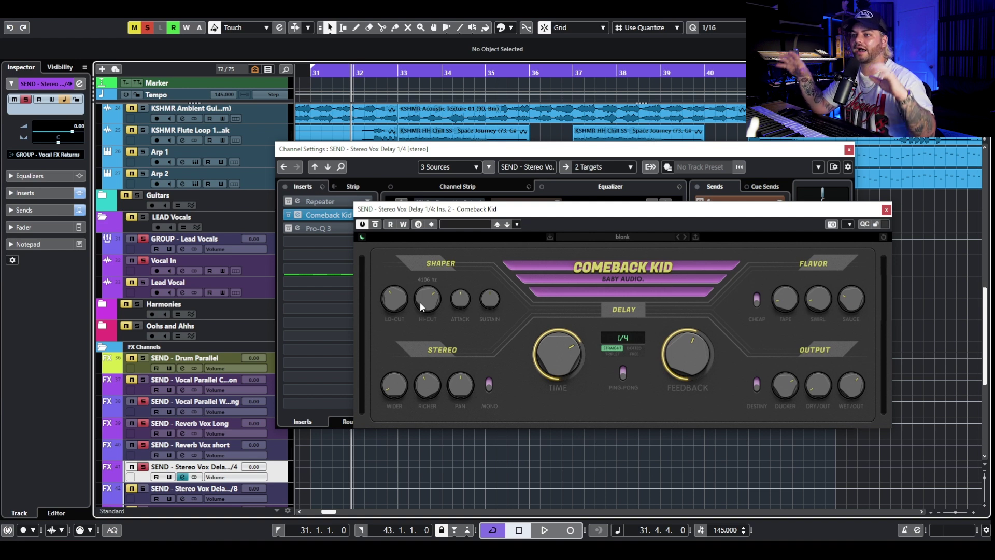
{"action": "key", "text": "space"}
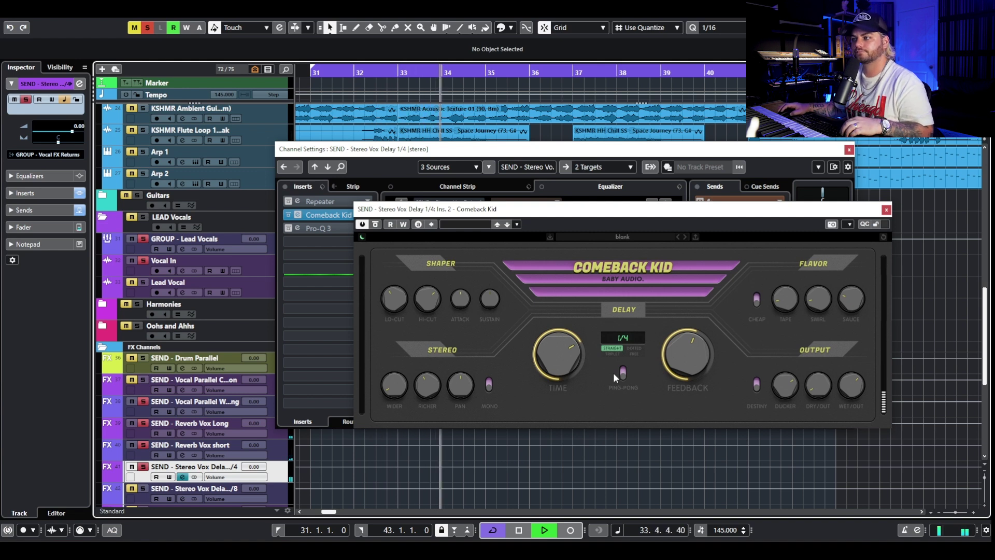
{"action": "key", "text": "space"}
{"action": "mouse_move", "coordinate": [399, 297]}
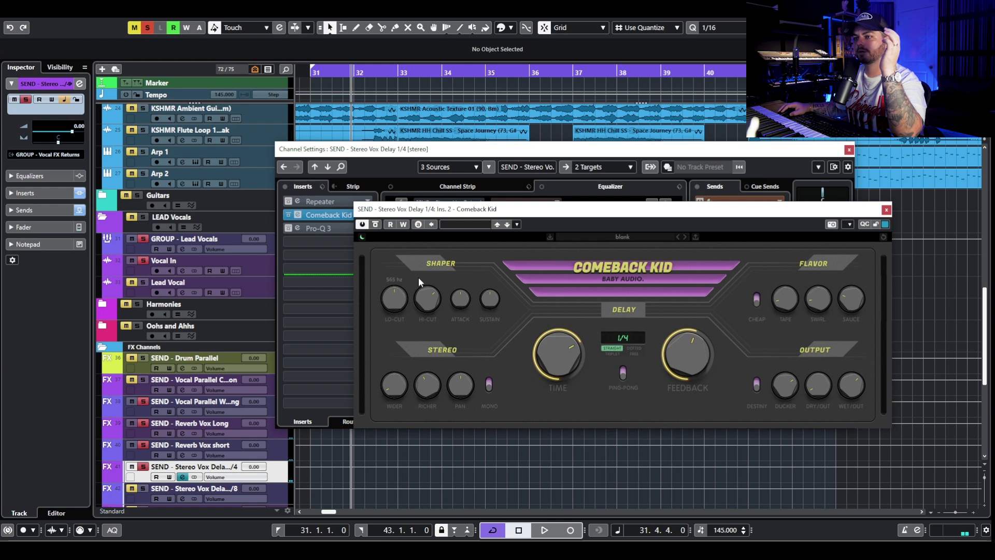
{"action": "key", "text": "space"}
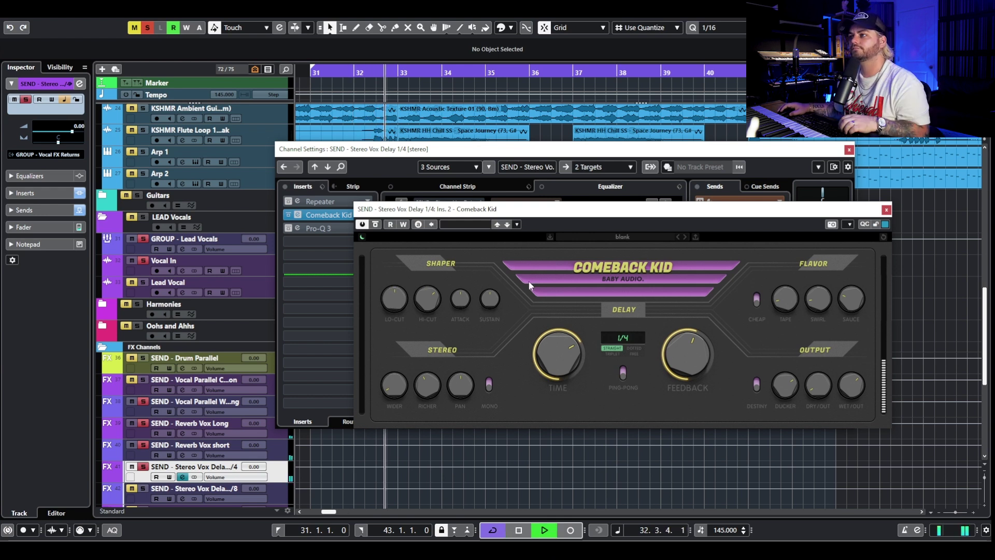
{"action": "key", "text": "space"}
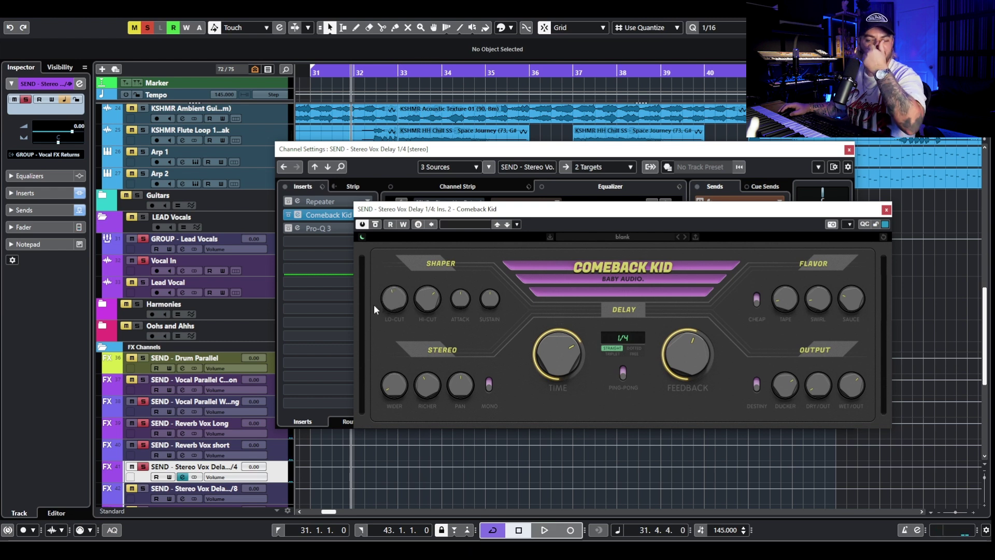
Try exaggerated stereo settings on Comeback Kid during playback, first with Richer raised and then with Wider at 81.
{"action": "mouse_move", "coordinate": [409, 390]}
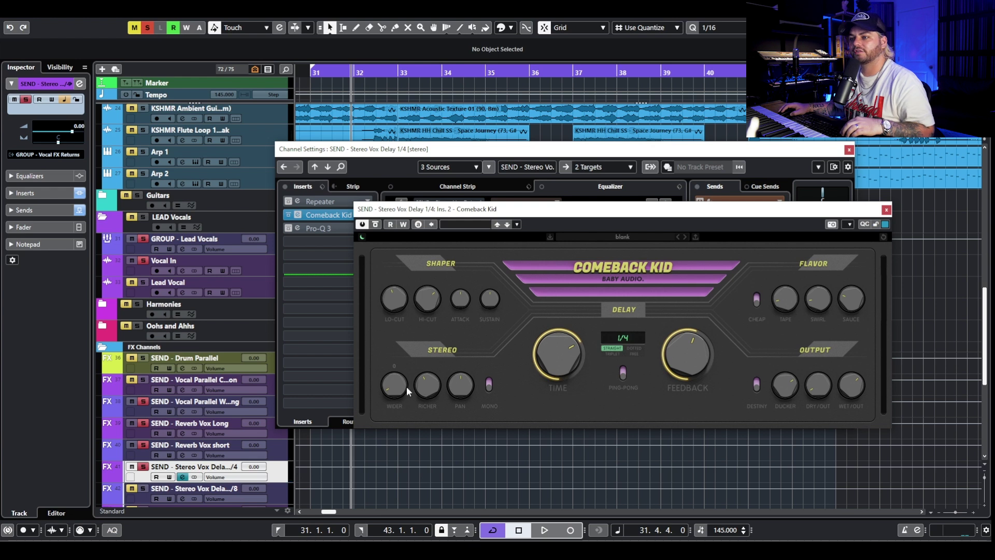
{"action": "key", "text": "space"}
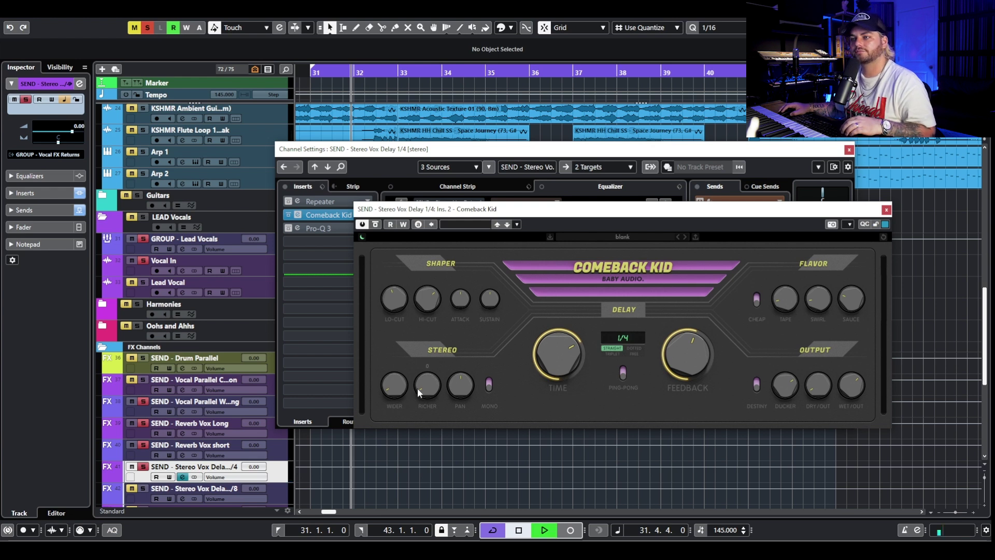
{"action": "left_click_drag", "start_coordinate": [418, 393], "coordinate": [449, 319]}
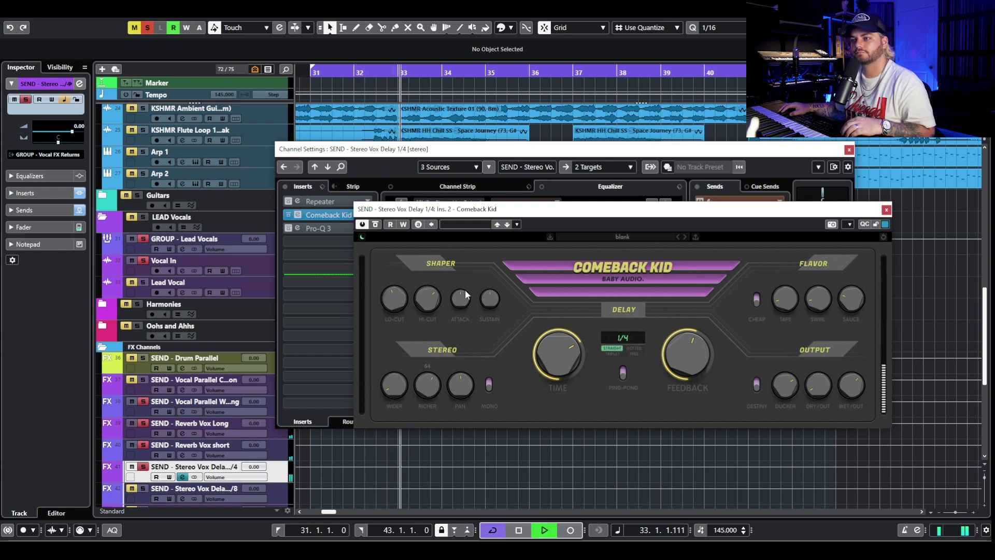
{"action": "key", "text": "space"}
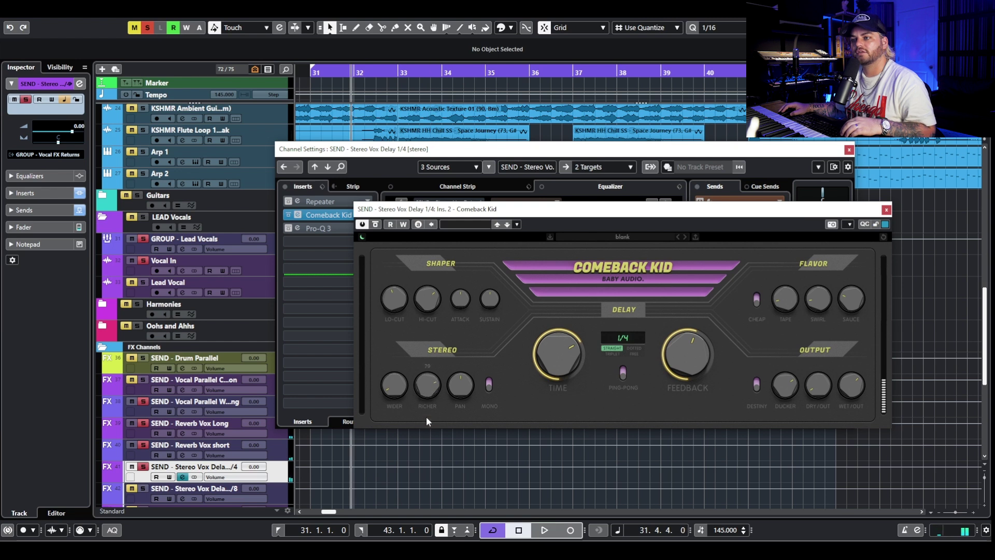
{"action": "left_click_drag", "start_coordinate": [398, 390], "coordinate": [415, 314]}
{"action": "key", "text": "space"}
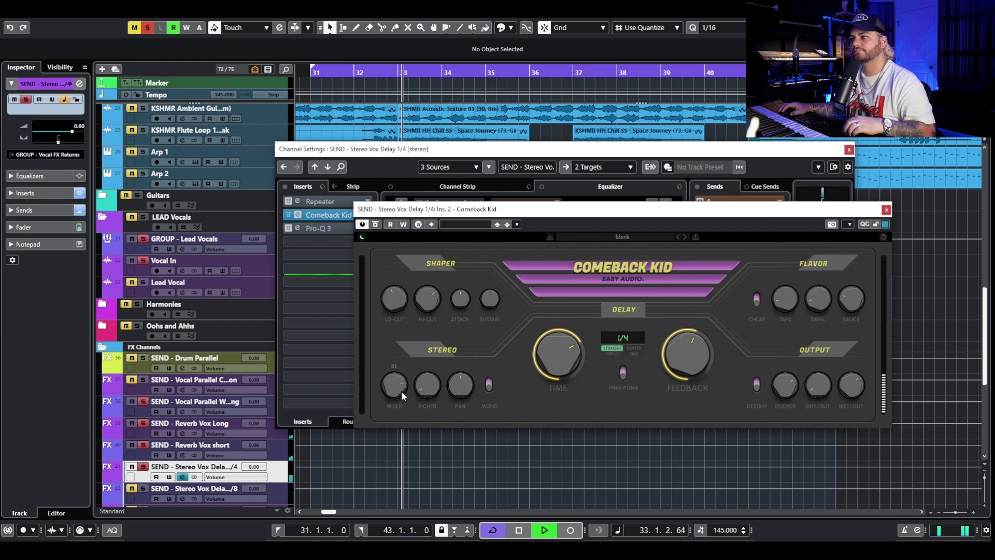
{"action": "key", "text": "space"}
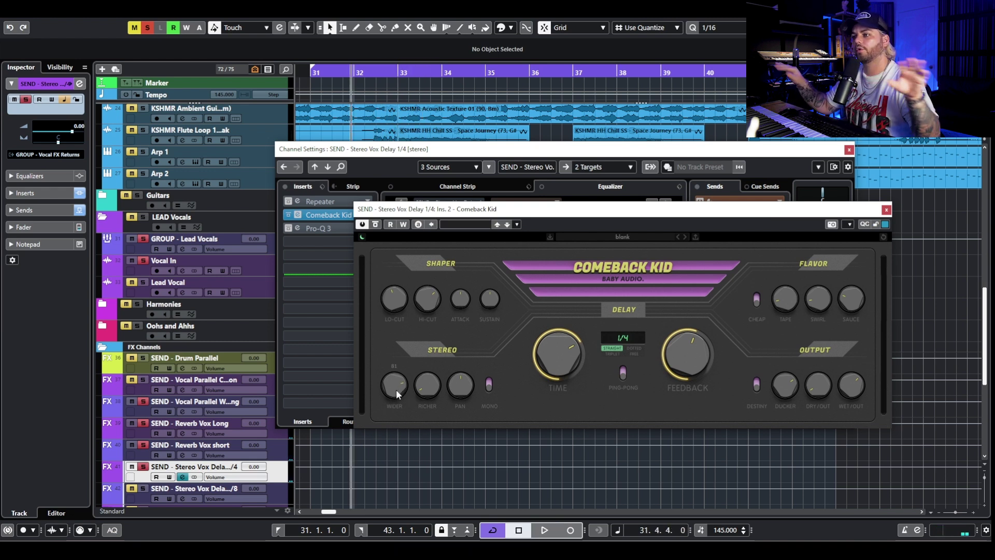
Lower Comeback Kid's Wider amount, fine-tune Richer to a subtle setting during playback and stop the transport.
{"action": "left_click_drag", "start_coordinate": [396, 390], "coordinate": [389, 438]}
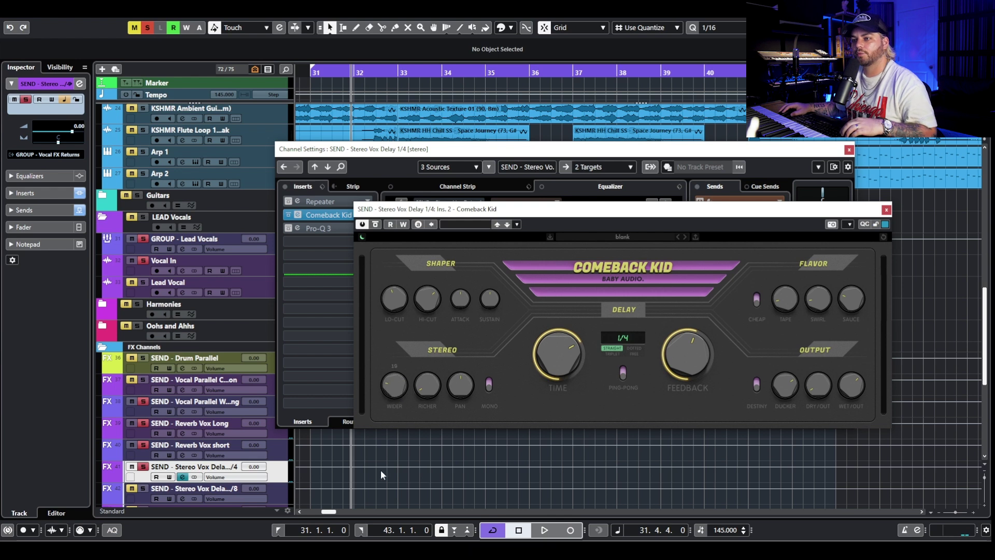
{"action": "mouse_move", "coordinate": [432, 379]}
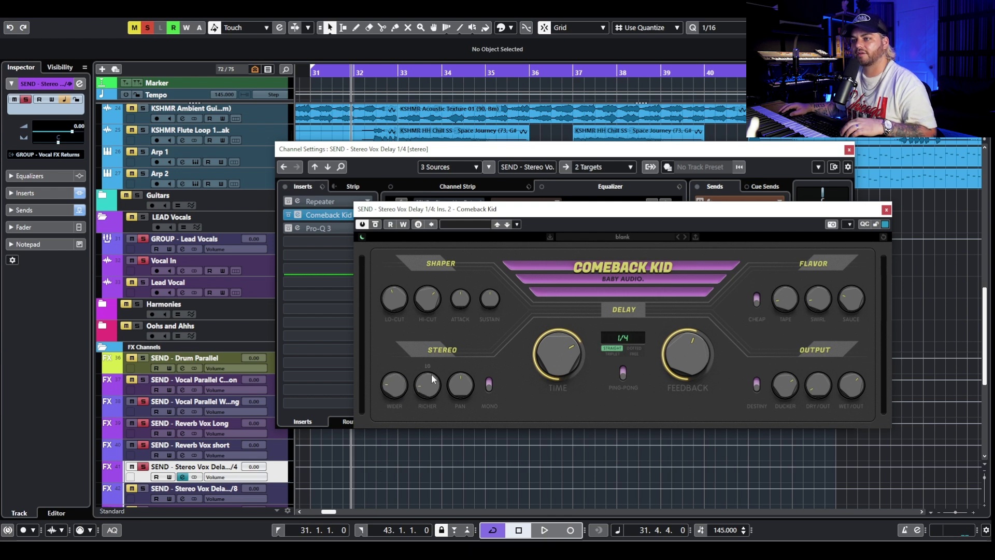
{"action": "key", "text": "space"}
{"action": "left_click_drag", "start_coordinate": [440, 362], "coordinate": [428, 400]}
{"action": "mouse_move", "coordinate": [390, 395]}
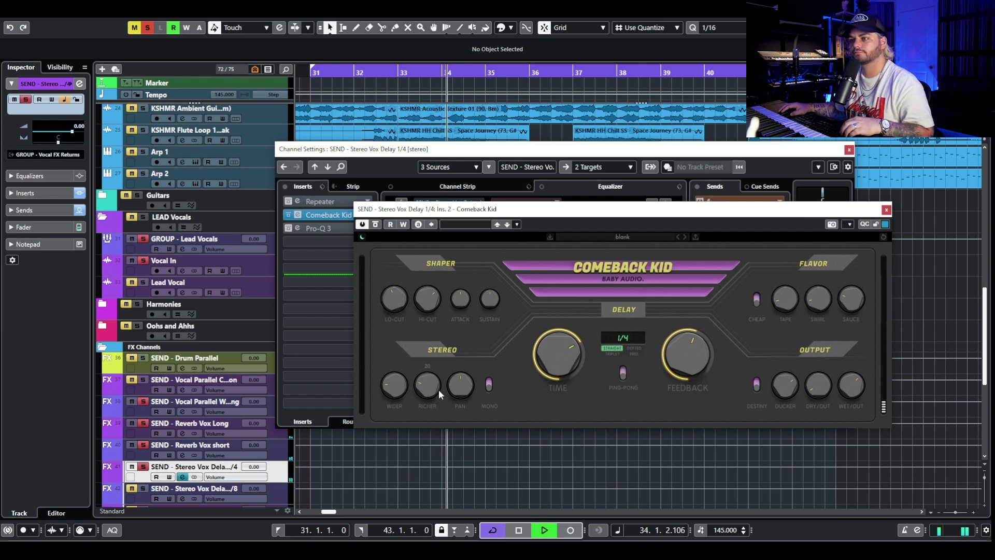
{"action": "key", "text": "space"}
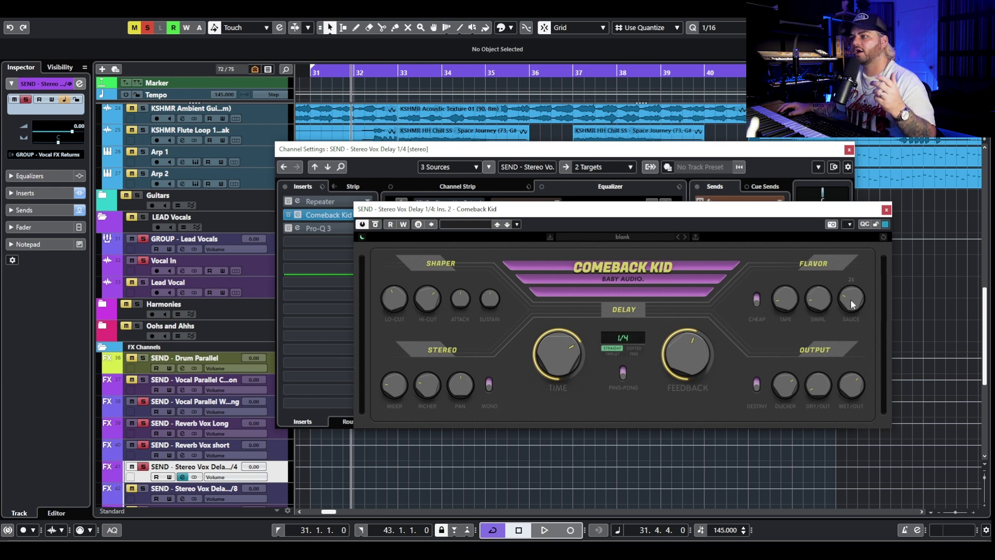
Audition the quarter-note delay with Comeback Kid's Ducker at 0, then raise the Ducker and compare it in playback.
{"action": "mouse_move", "coordinate": [852, 307]}
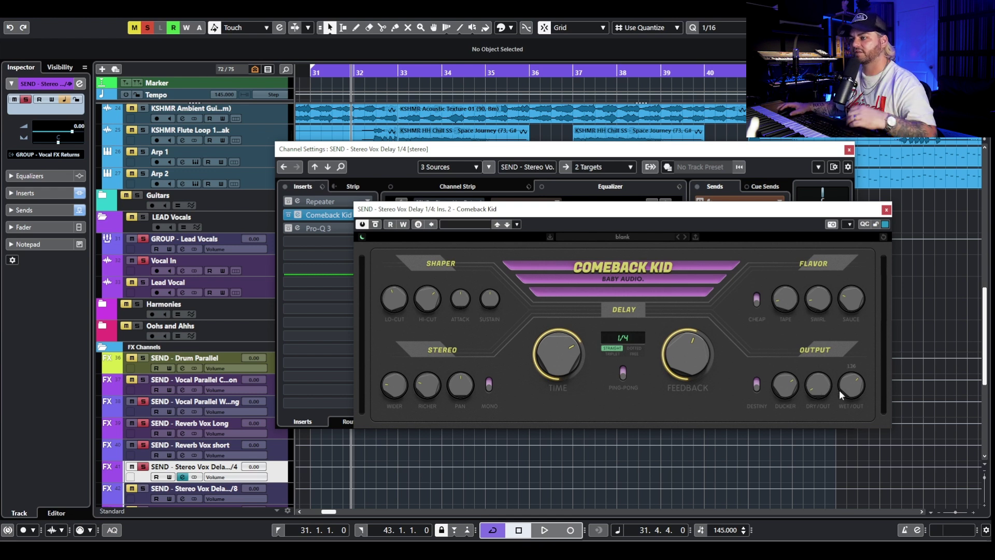
{"action": "mouse_move", "coordinate": [780, 392]}
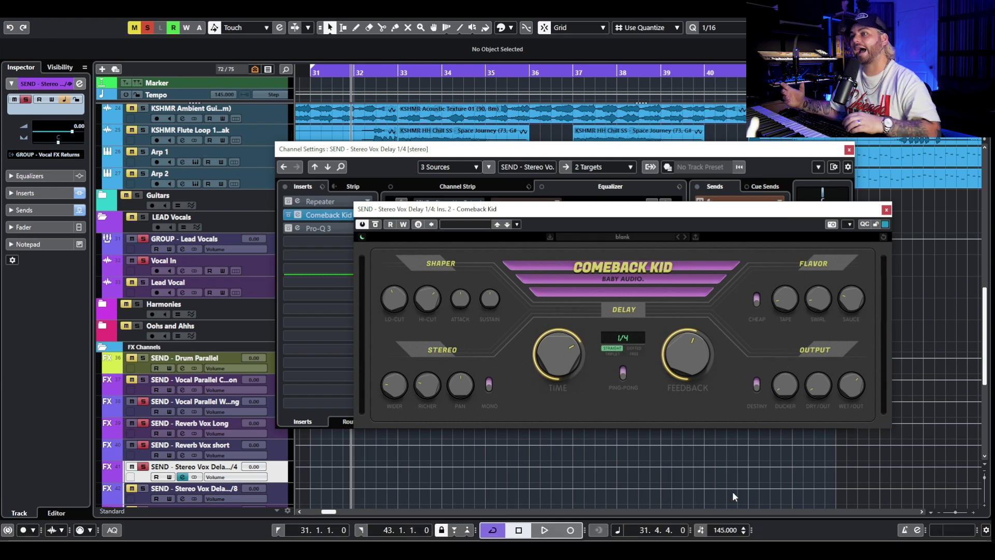
{"action": "key", "text": "space"}
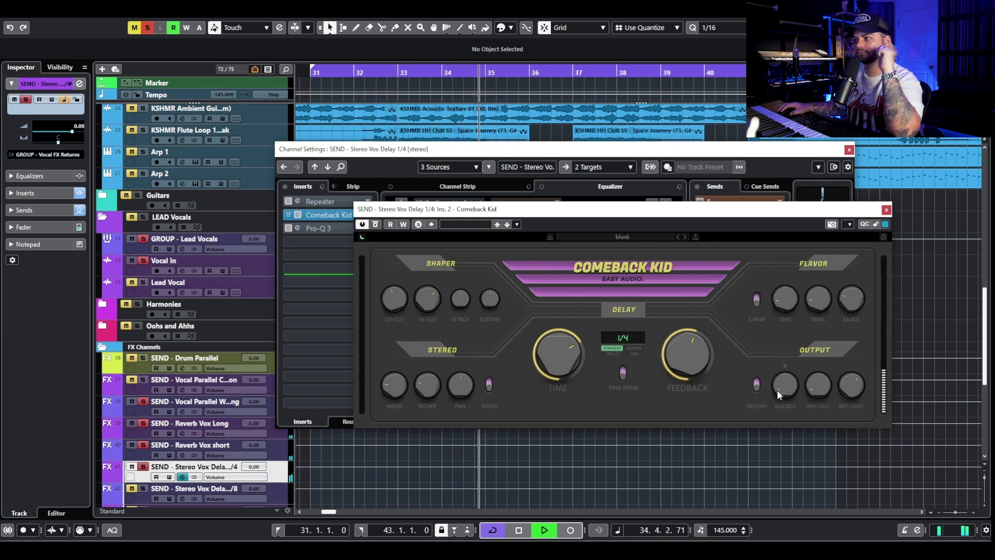
{"action": "key", "text": "space"}
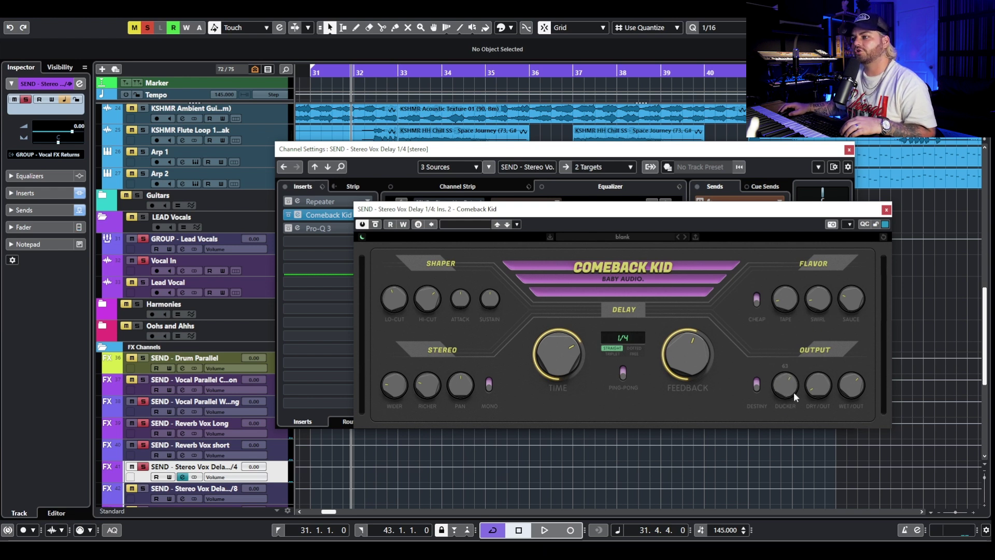
{"action": "key", "text": "space"}
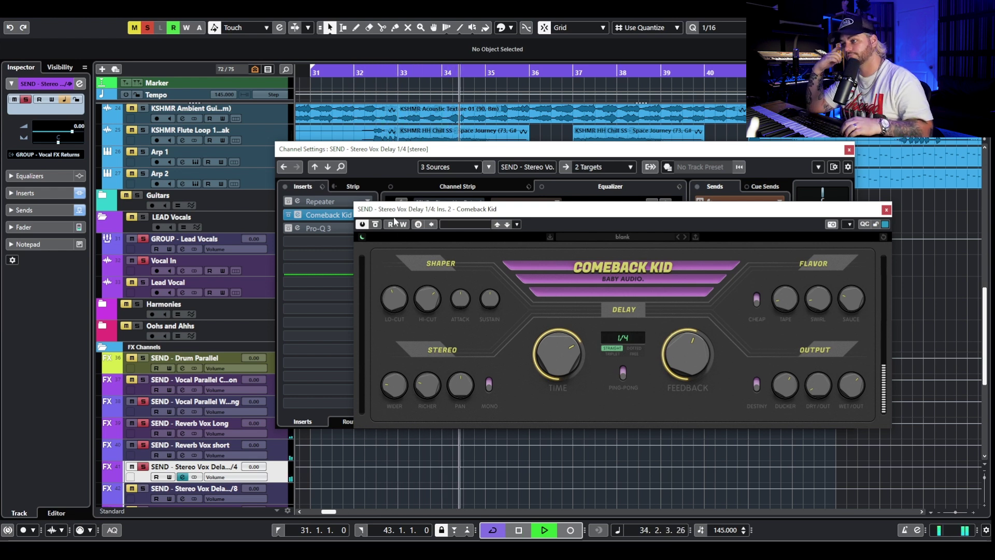
{"action": "key", "text": "space"}
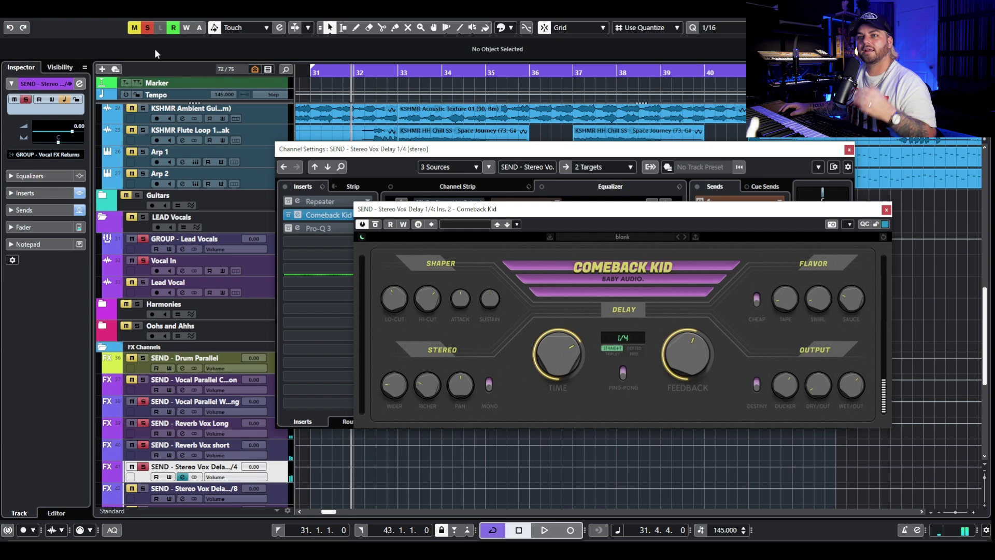
Clear all solos, close the delay's plug-in and channel windows, and audition the vocal in the full mix.
{"action": "left_click", "coordinate": [149, 29]}
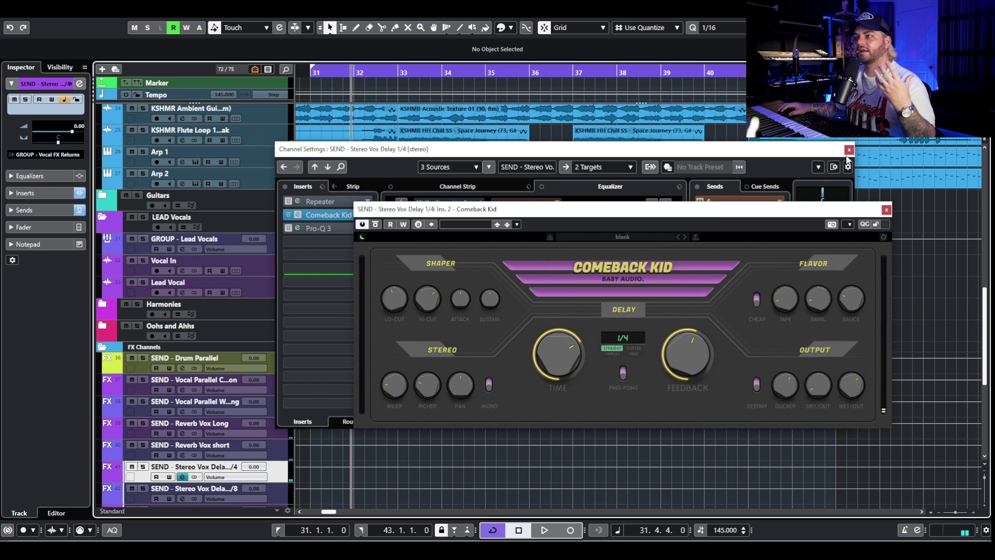
{"action": "left_click", "coordinate": [886, 210]}
{"action": "left_click", "coordinate": [849, 149]}
{"action": "key", "text": "space"}
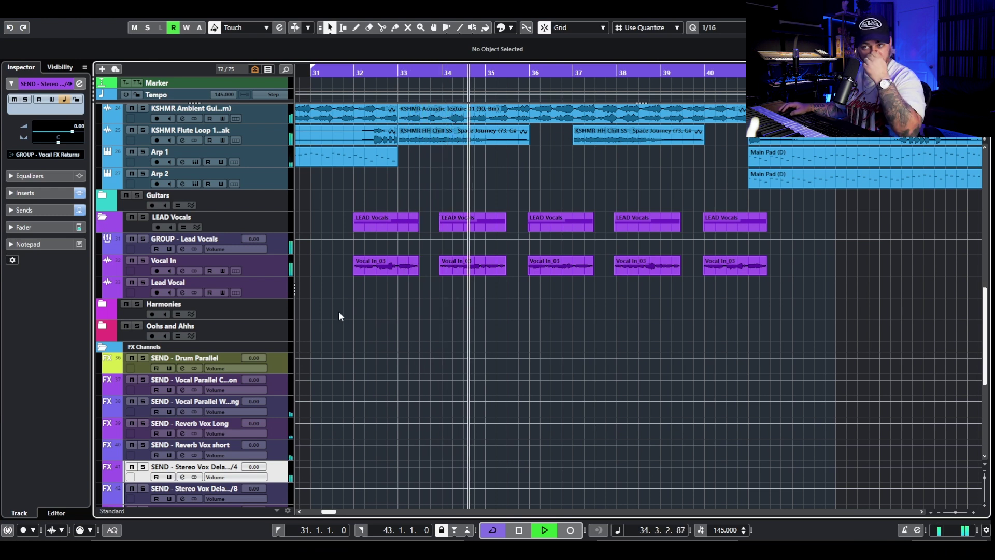
{"action": "key", "text": "space"}
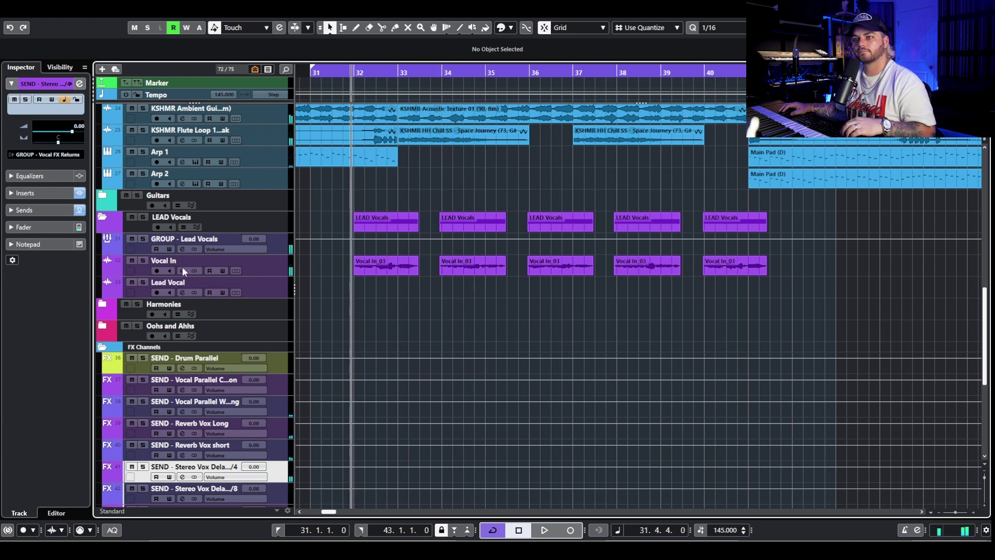
Add and enable a send from Vocal In to SEND - Reverb Vox Long at -9.41 dB.
{"action": "left_click", "coordinate": [182, 268]}
{"action": "left_click", "coordinate": [780, 285]}
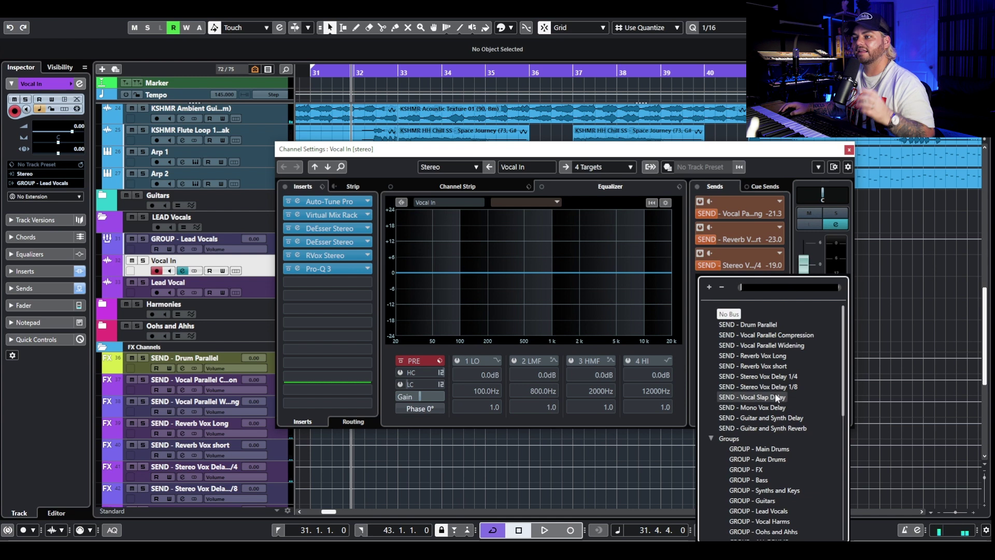
{"action": "left_click", "coordinate": [758, 360]}
{"action": "left_click", "coordinate": [699, 278]}
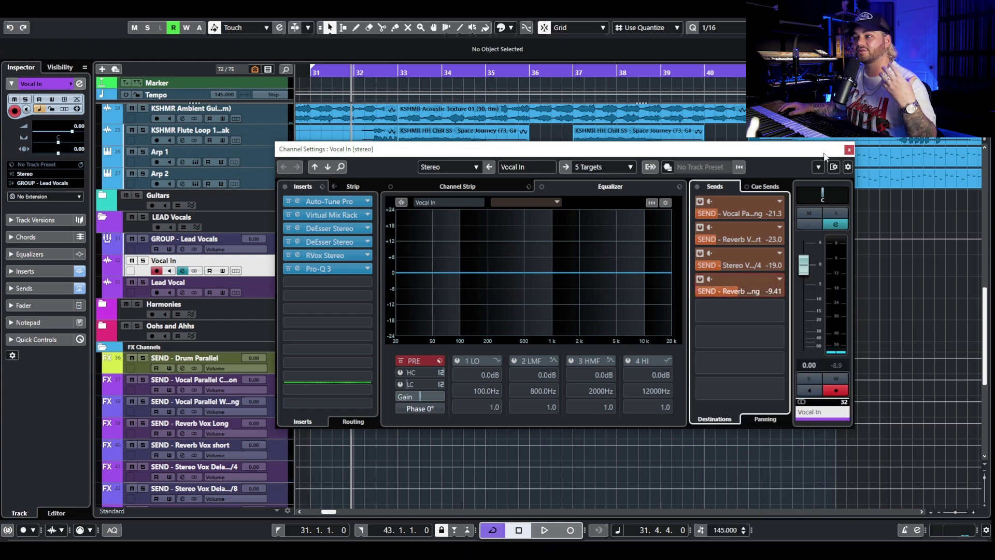
Open ValhallaVintageVerb on SEND - Reverb Vox Long and review its reverb modes, keeping Plate.
{"action": "left_click", "coordinate": [849, 149]}
{"action": "scroll", "coordinate": [307, 391], "scroll_direction": "down", "scroll_amount": 3}
{"action": "left_click", "coordinate": [183, 353]}
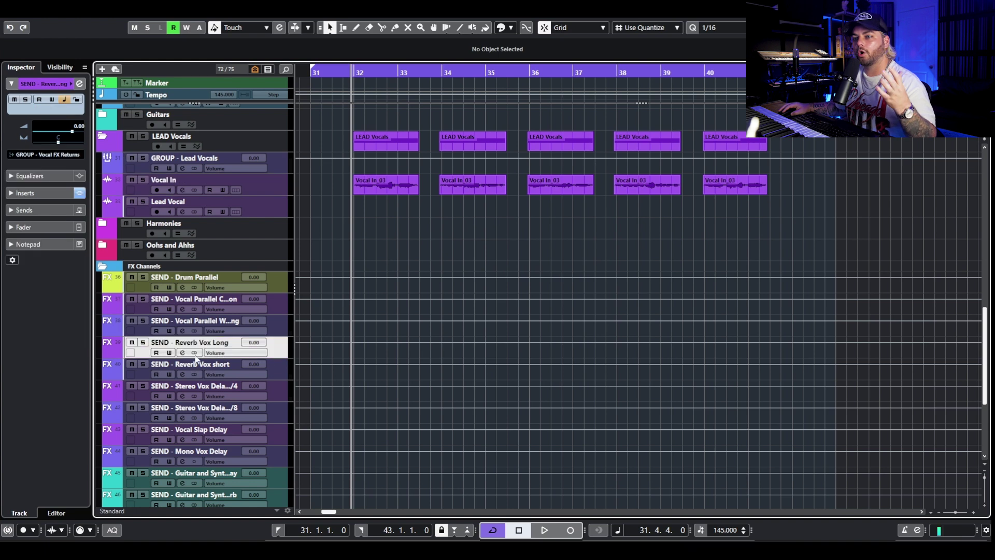
{"action": "left_click", "coordinate": [346, 203]}
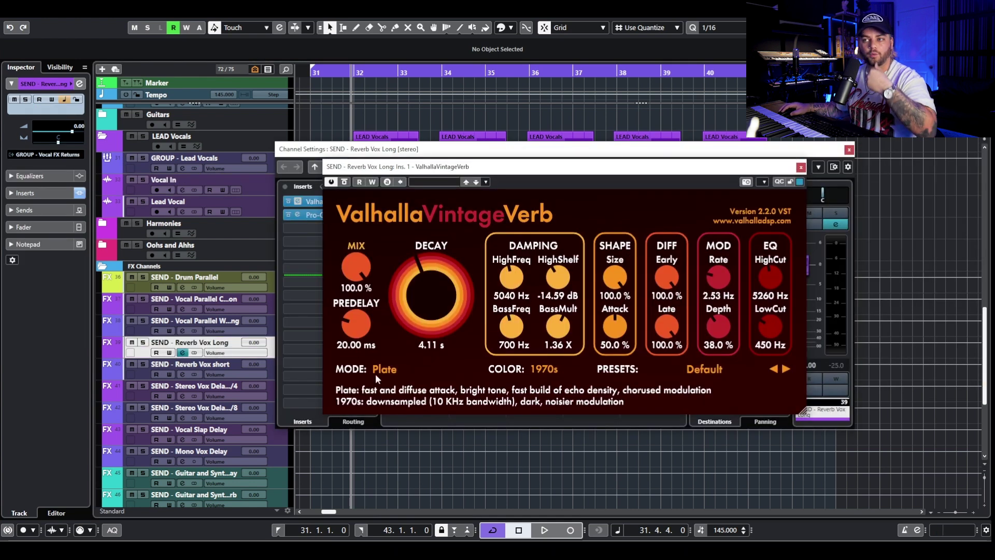
{"action": "left_click", "coordinate": [378, 371]}
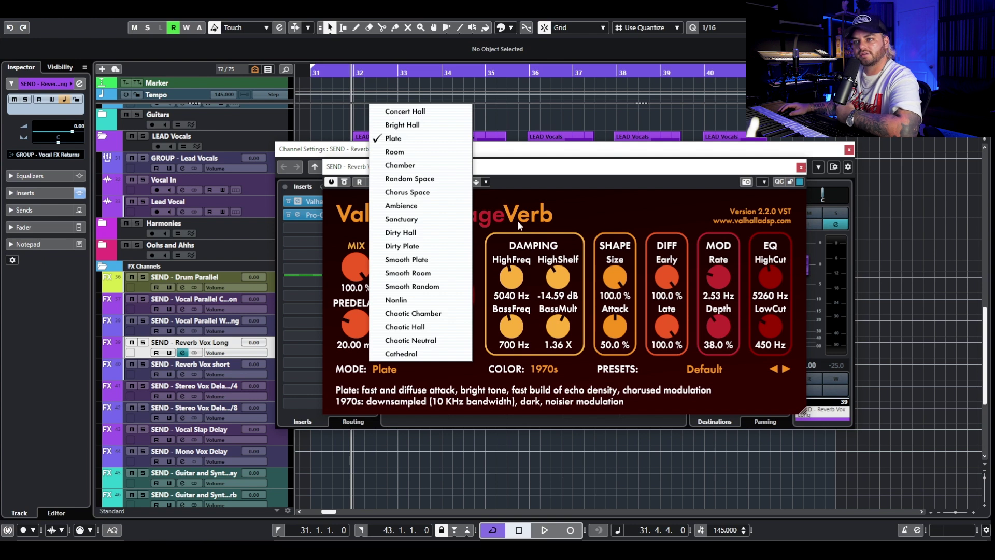
{"action": "left_click", "coordinate": [463, 400]}
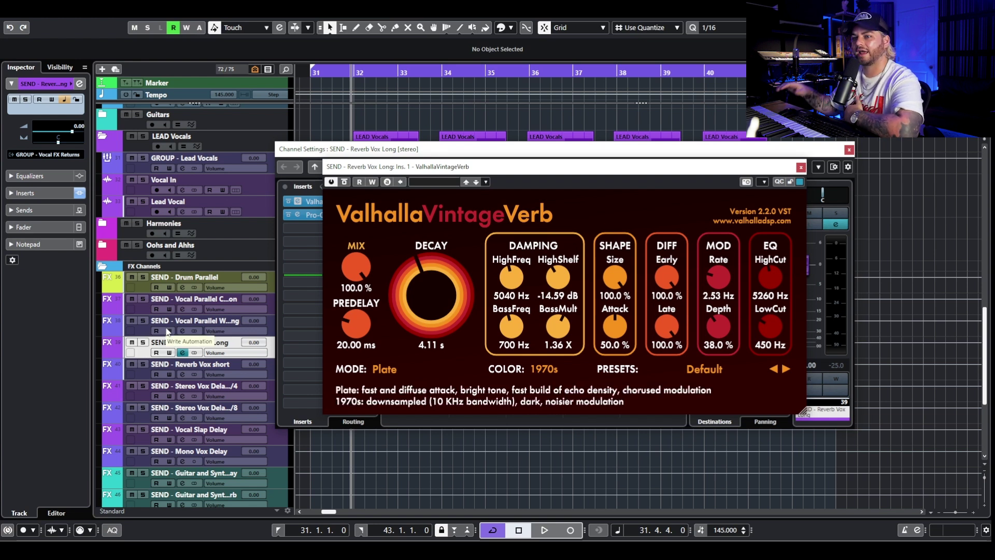
Solo SEND - Reverb Vox Long to audition the long vocal reverb, then clear all solos.
{"action": "left_click", "coordinate": [143, 342]}
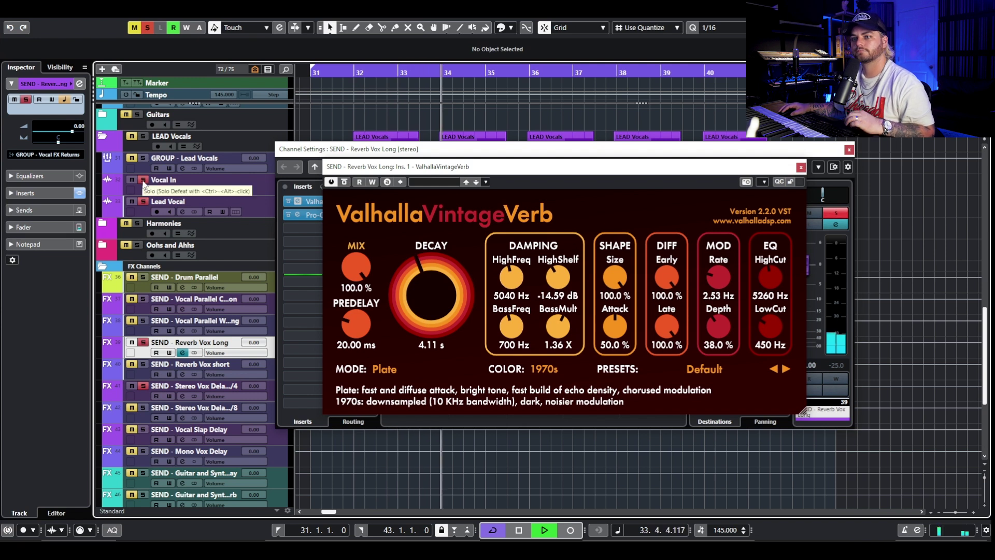
{"action": "key", "text": "space"}
{"action": "left_click", "coordinate": [147, 29]}
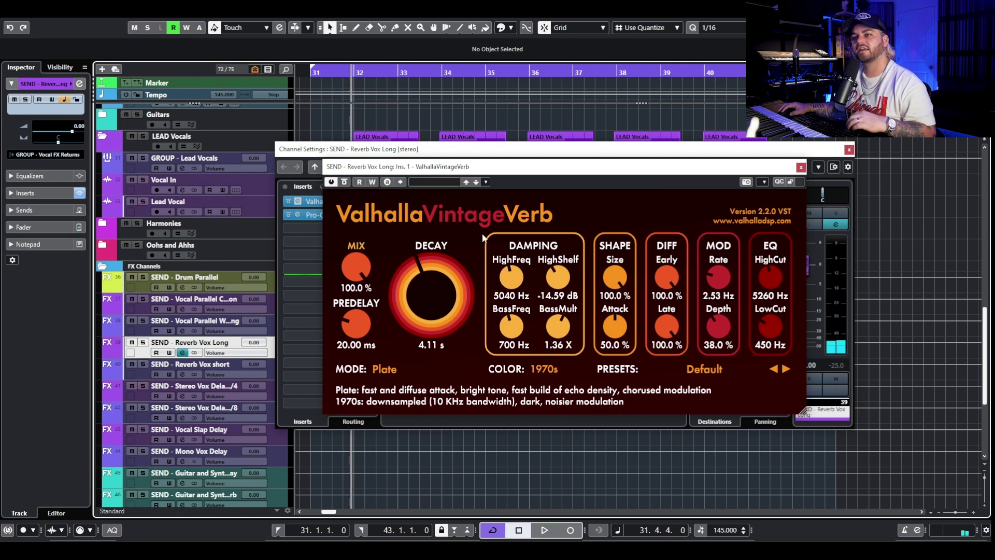
Audition the long reverb in the full mix and close its plug-in and channel windows.
{"action": "key", "text": "space"}
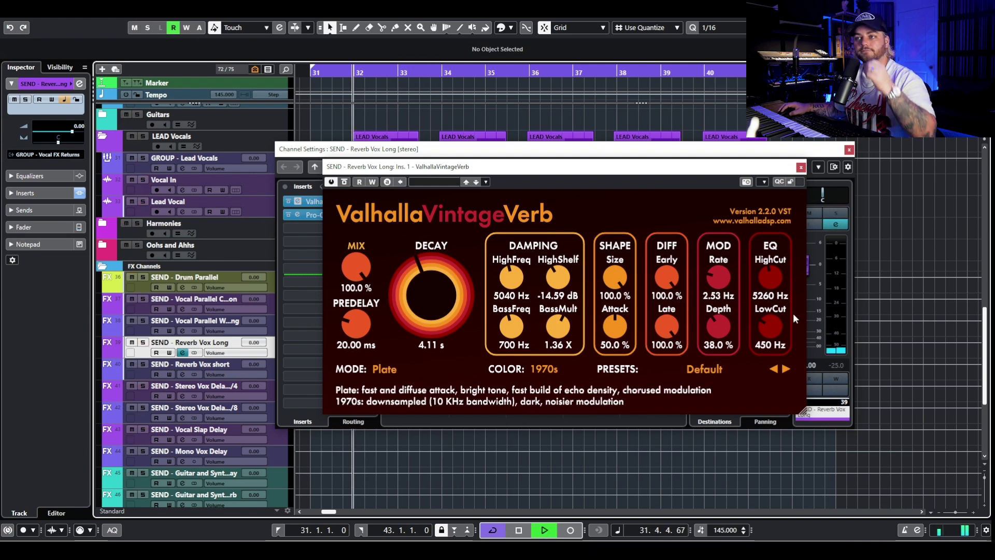
{"action": "left_click", "coordinate": [801, 167]}
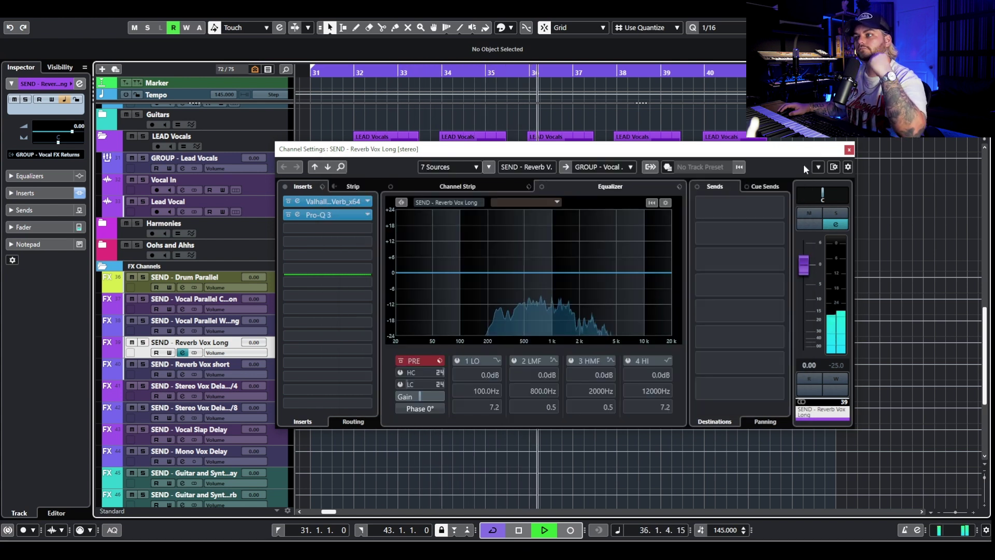
{"action": "key", "text": "space"}
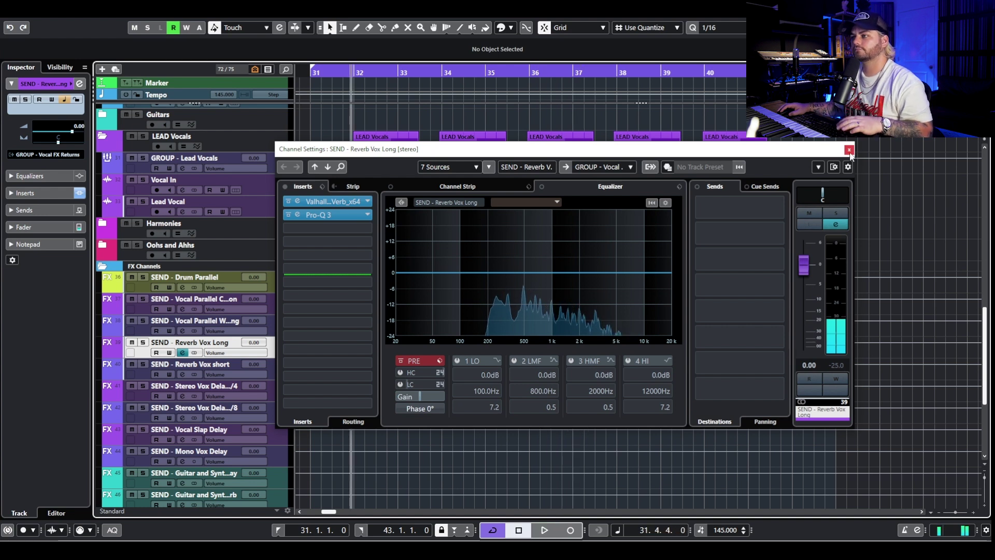
{"action": "left_click", "coordinate": [849, 151]}
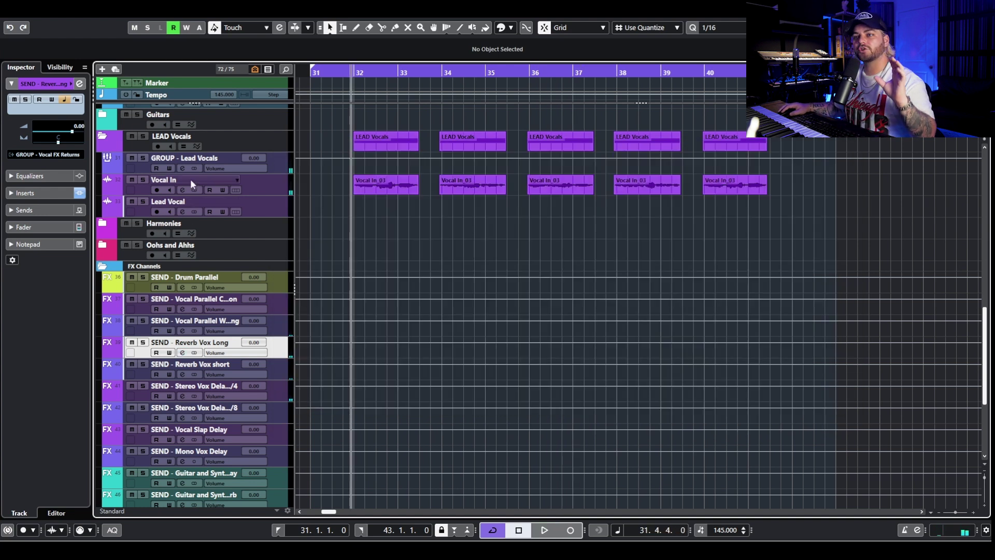
Add and enable a send from Vocal In to SEND - Vocal Slap Delay at -23.7 dB.
{"action": "left_click", "coordinate": [182, 190]}
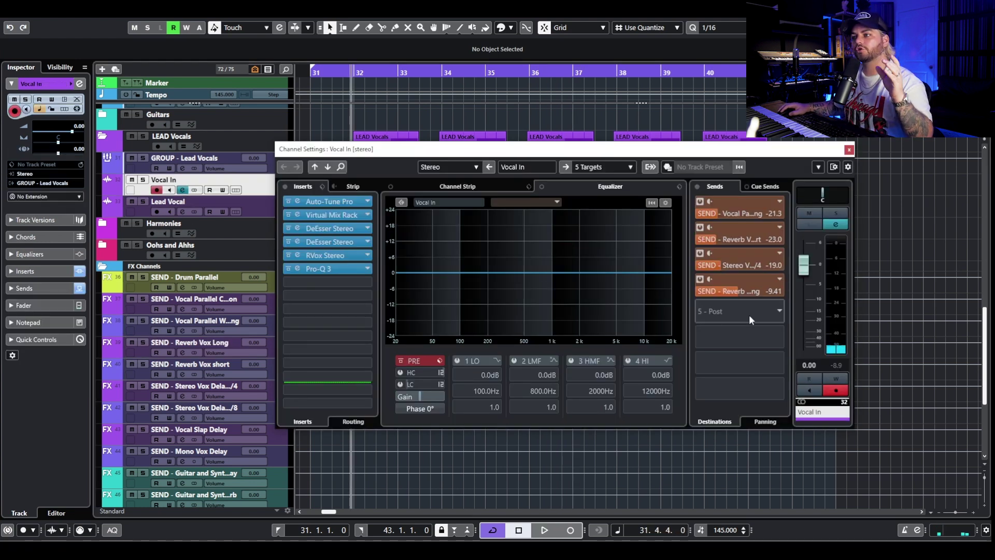
{"action": "left_click", "coordinate": [781, 311]}
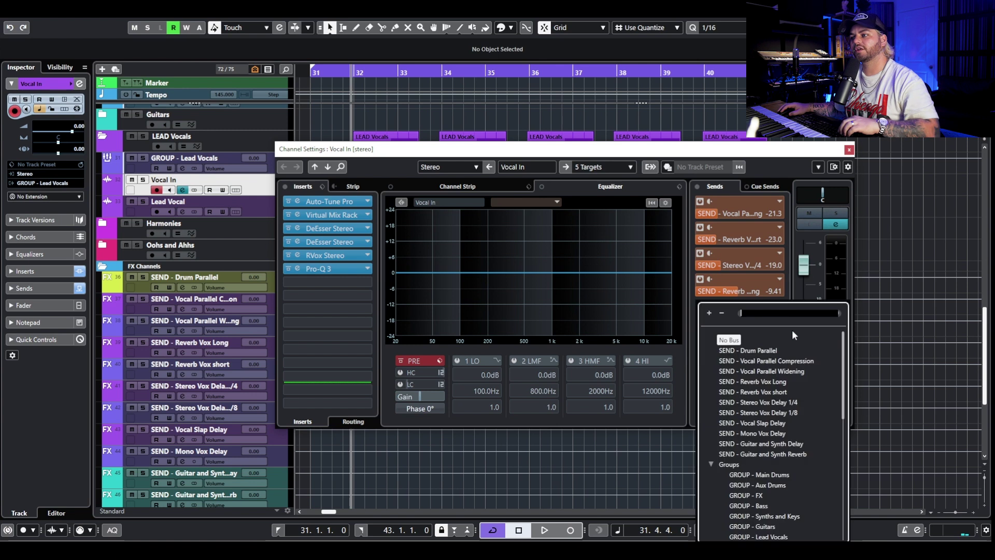
{"action": "left_click", "coordinate": [765, 423]}
{"action": "left_click", "coordinate": [697, 305]}
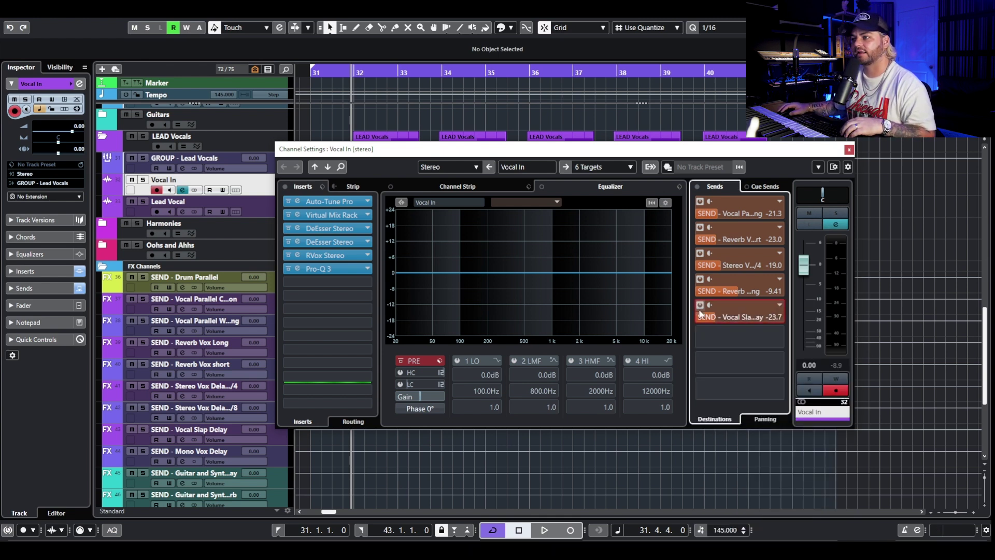
Open the Repeater insert on SEND - Vocal Slap Delay to examine its CLA-ish Tape Slap settings, then close it.
{"action": "left_click", "coordinate": [246, 441]}
{"action": "left_click", "coordinate": [337, 200]}
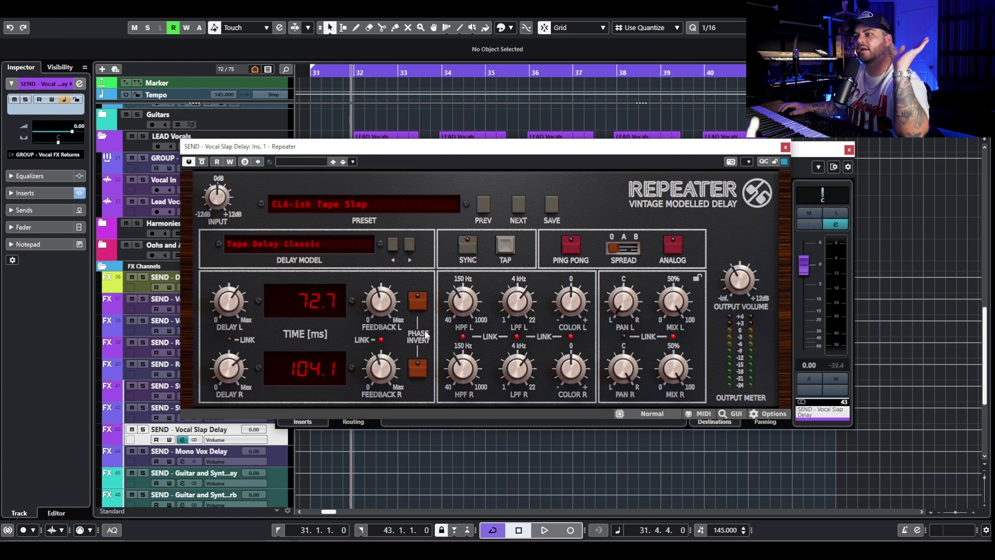
{"action": "left_click", "coordinate": [785, 149]}
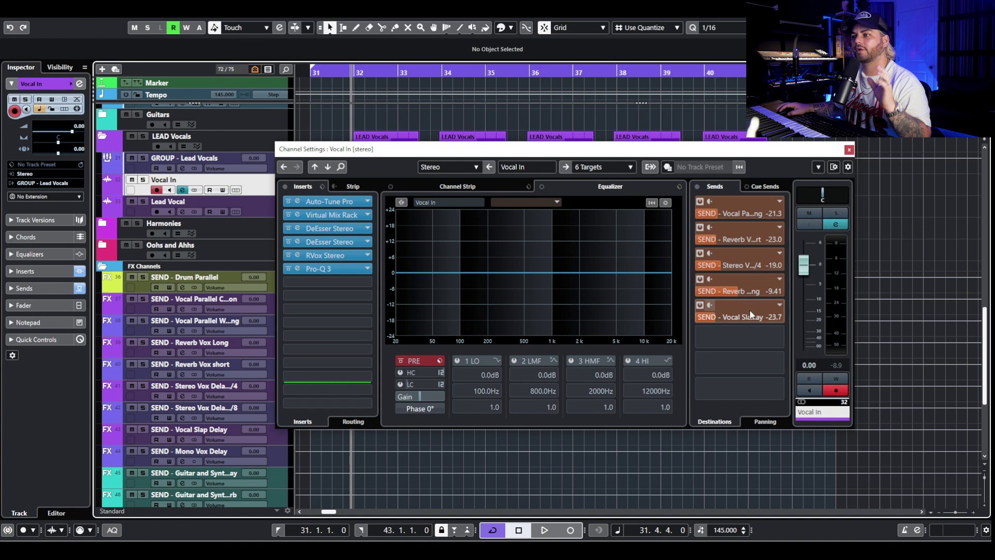
Audition the Vocal In slap delay send exaggerated at 3.77 dB, then lower it to -24.2 dB during playback.
{"action": "left_click_drag", "start_coordinate": [722, 318], "coordinate": [792, 307]}
{"action": "key", "text": "space"}
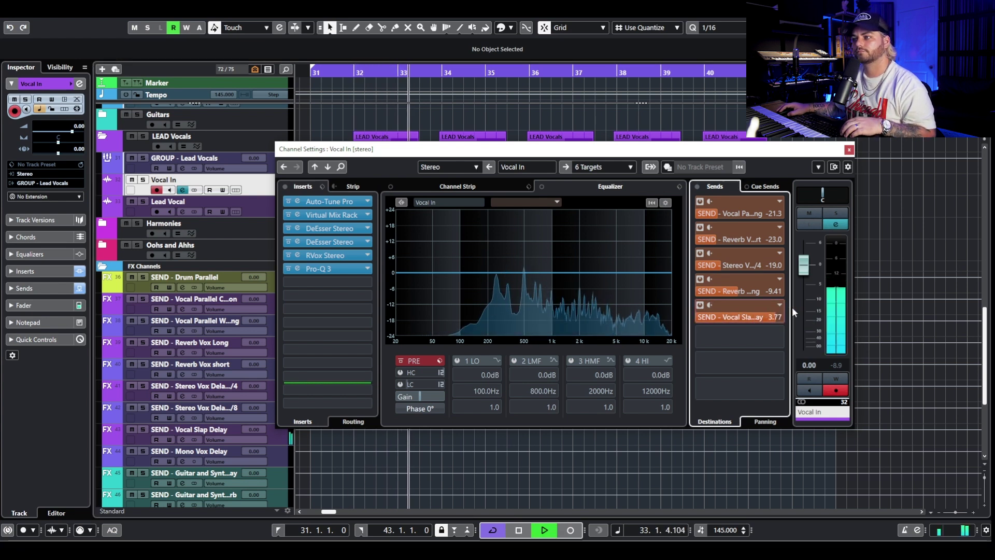
{"action": "left_click_drag", "start_coordinate": [792, 307], "coordinate": [715, 319]}
{"action": "key", "text": "space"}
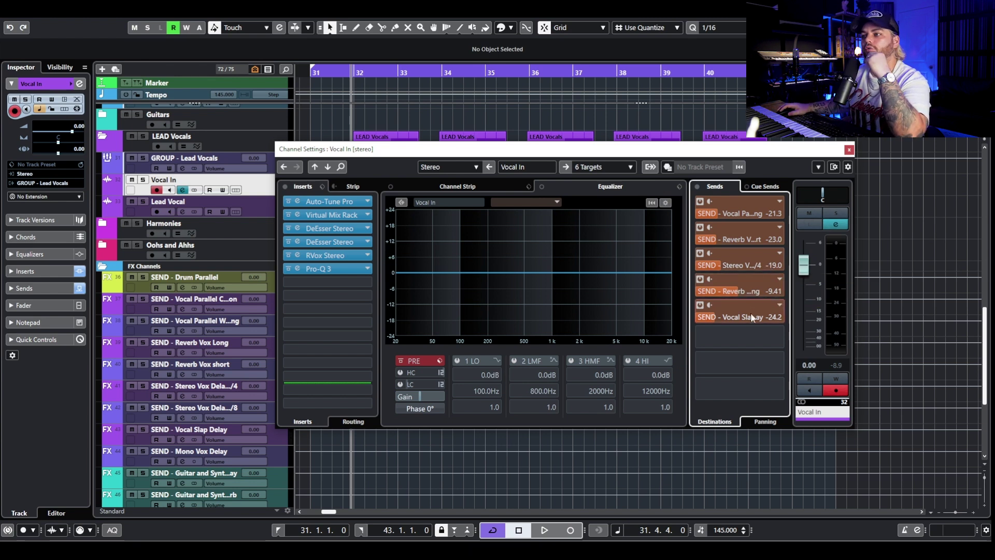
Insert the Eventide H910 Dual Harmonizer after Pro-Q 3 on Vocal In.
{"action": "left_click", "coordinate": [849, 150]}
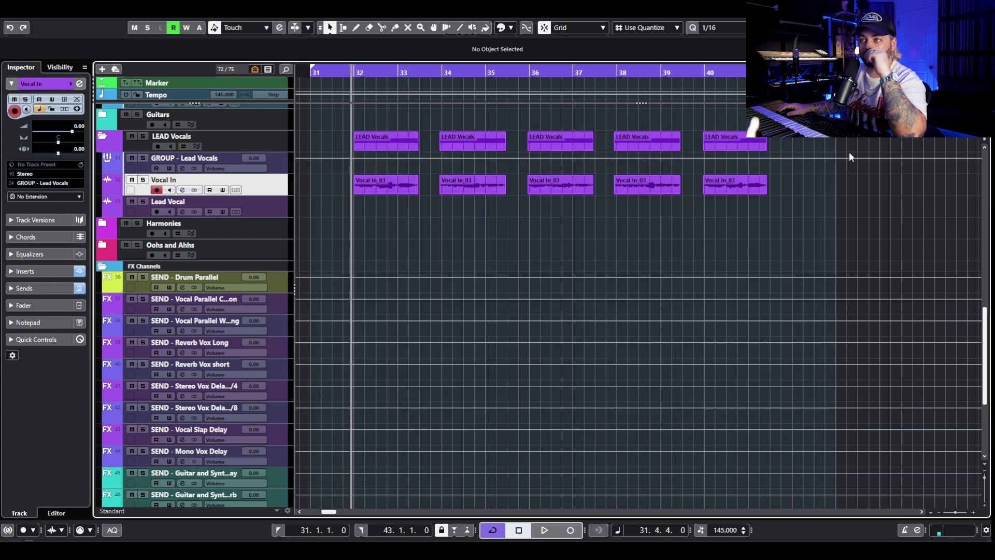
{"action": "left_click", "coordinate": [183, 191]}
{"action": "left_click", "coordinate": [323, 282]}
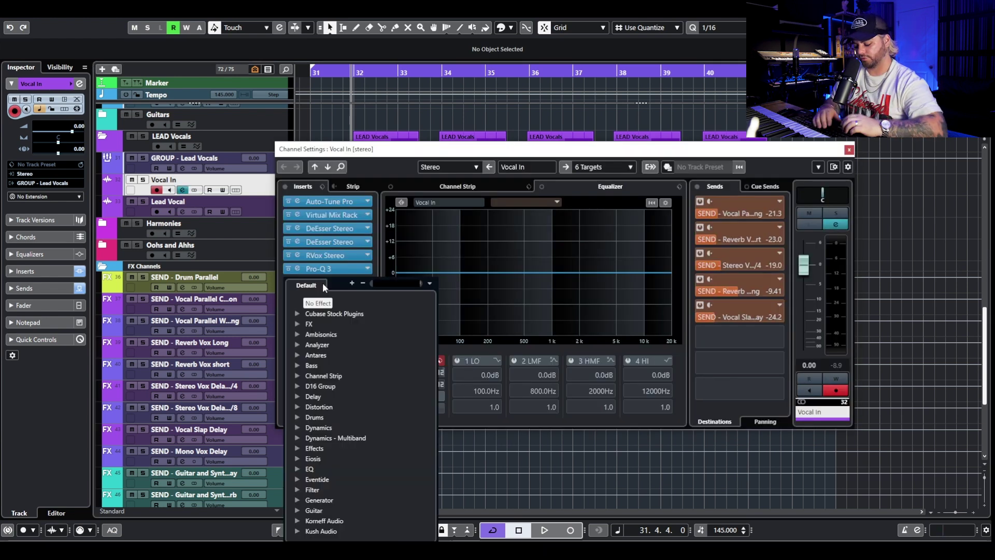
{"action": "type", "text": "910"}
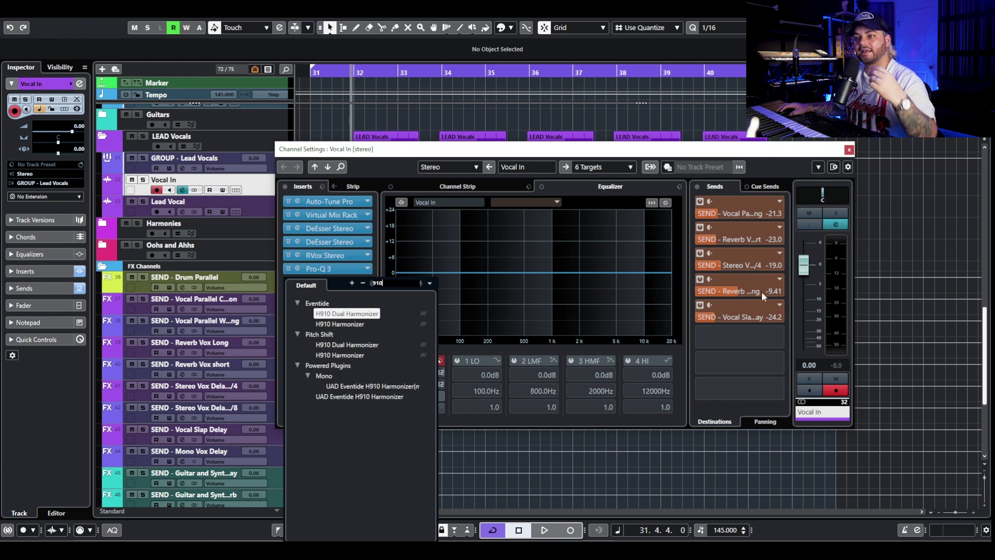
{"action": "left_click", "coordinate": [351, 317]}
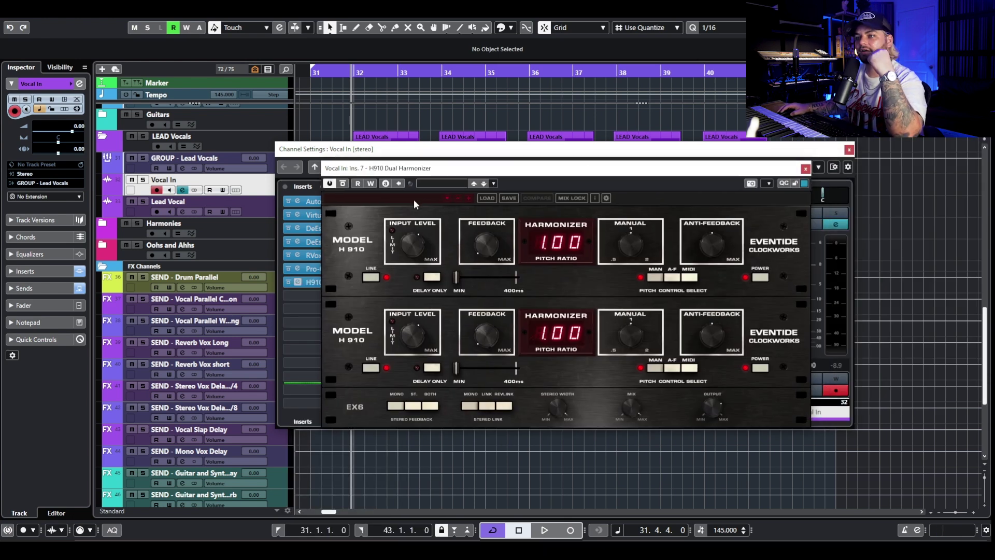
Load the H910's 07 - Subtle Widener vocal preset and set its Mix to 18%.
{"action": "left_click", "coordinate": [413, 199]}
{"action": "mouse_move", "coordinate": [446, 214]}
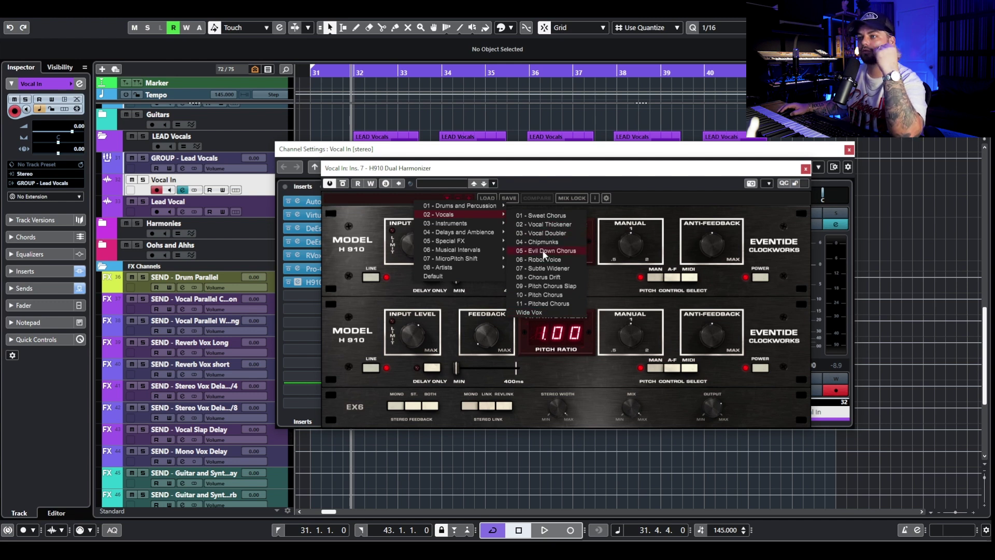
{"action": "left_click", "coordinate": [547, 269]}
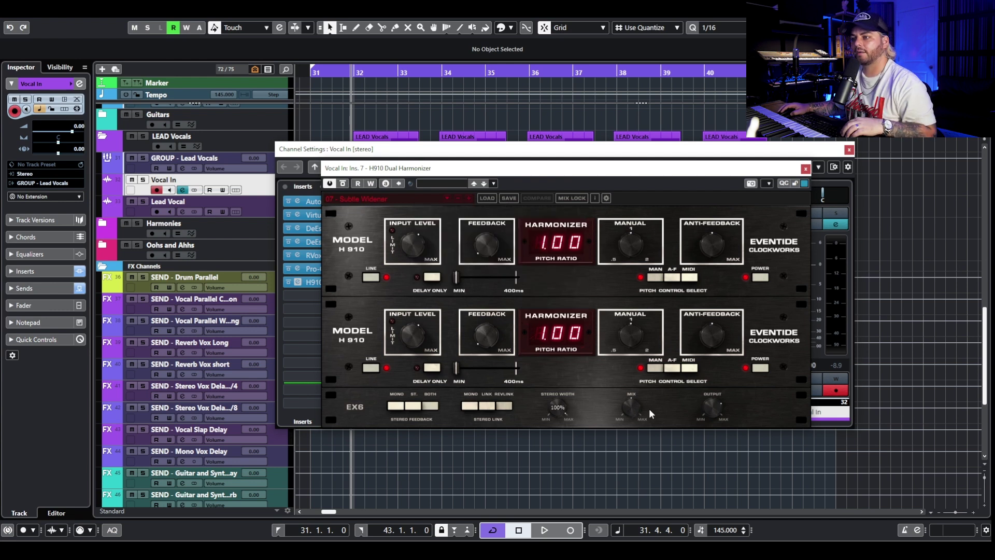
{"action": "left_click_drag", "start_coordinate": [635, 406], "coordinate": [631, 446]}
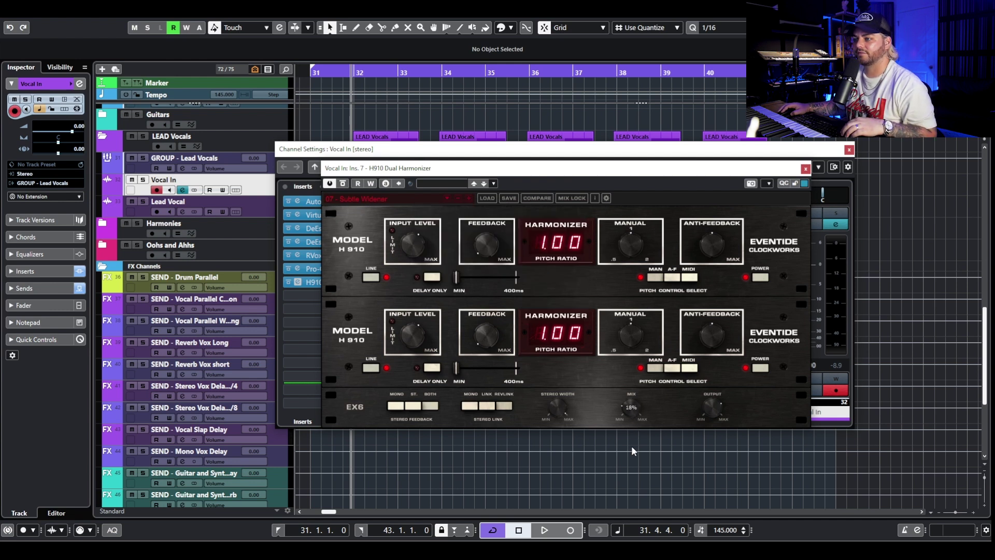
Compare Vocal In with the H910 bypassed and engaged during playback, then lower the H910's Mix to 14%.
{"action": "key", "text": "space"}
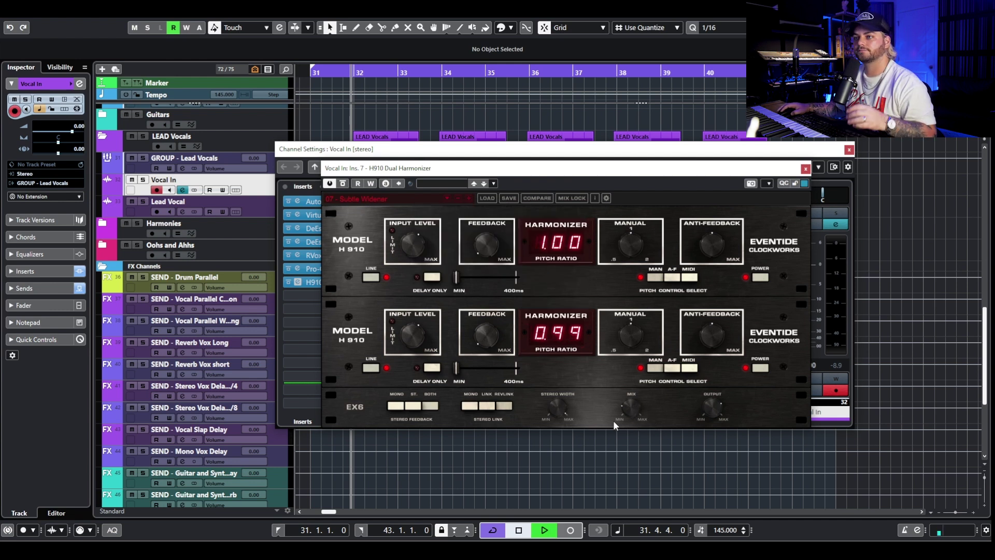
{"action": "left_click", "coordinate": [343, 184]}
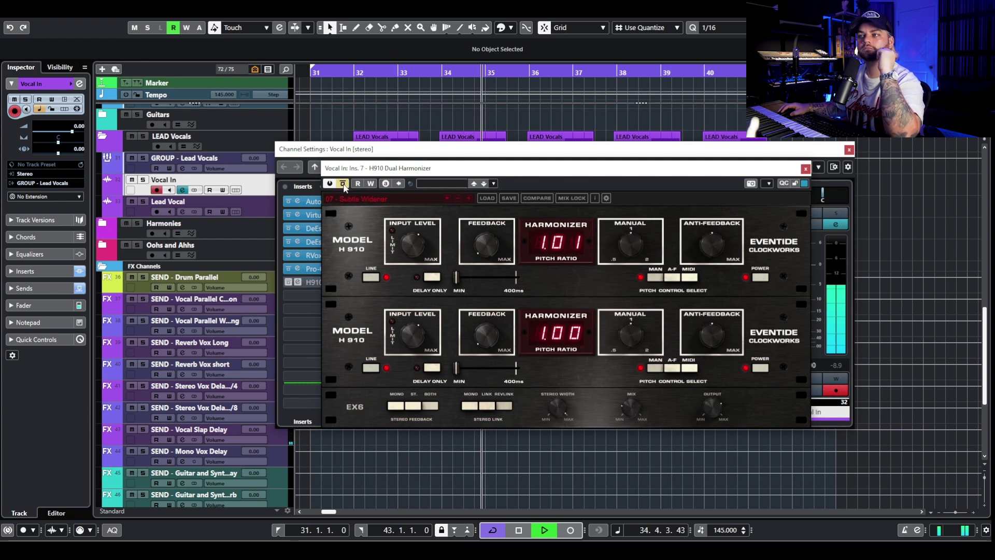
{"action": "left_click", "coordinate": [343, 183]}
{"action": "mouse_move", "coordinate": [632, 409]}
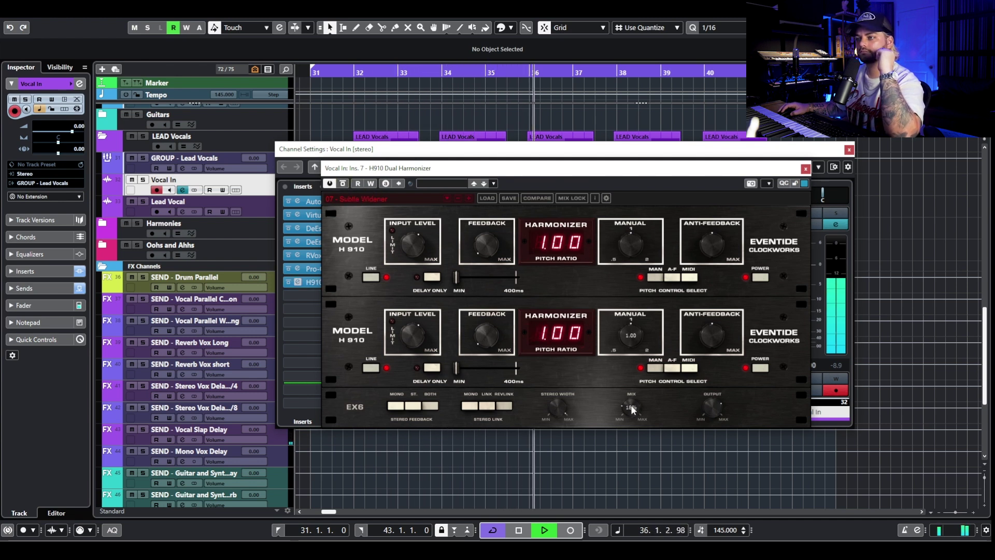
{"action": "left_click_drag", "start_coordinate": [631, 407], "coordinate": [630, 412]}
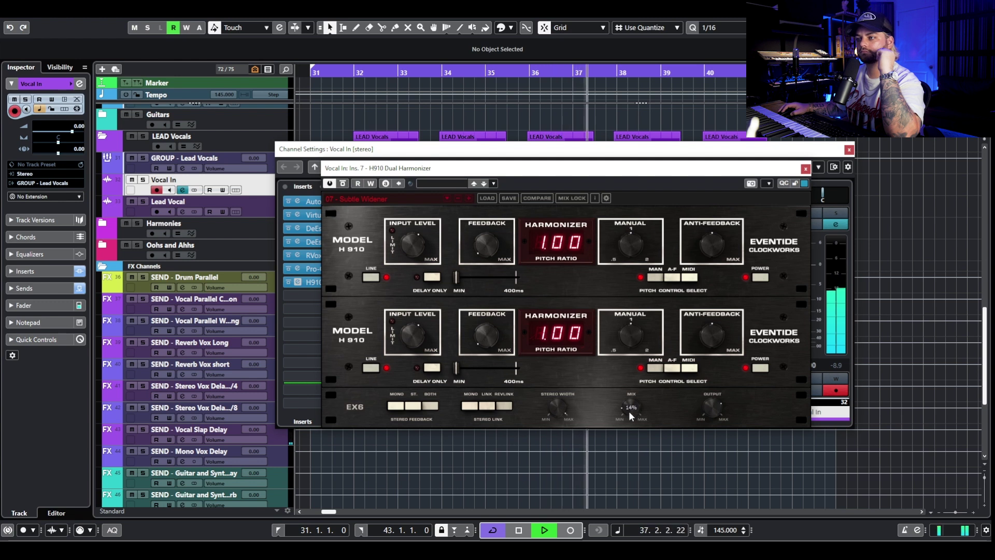
{"action": "key", "text": "space"}
{"action": "left_click", "coordinate": [806, 168]}
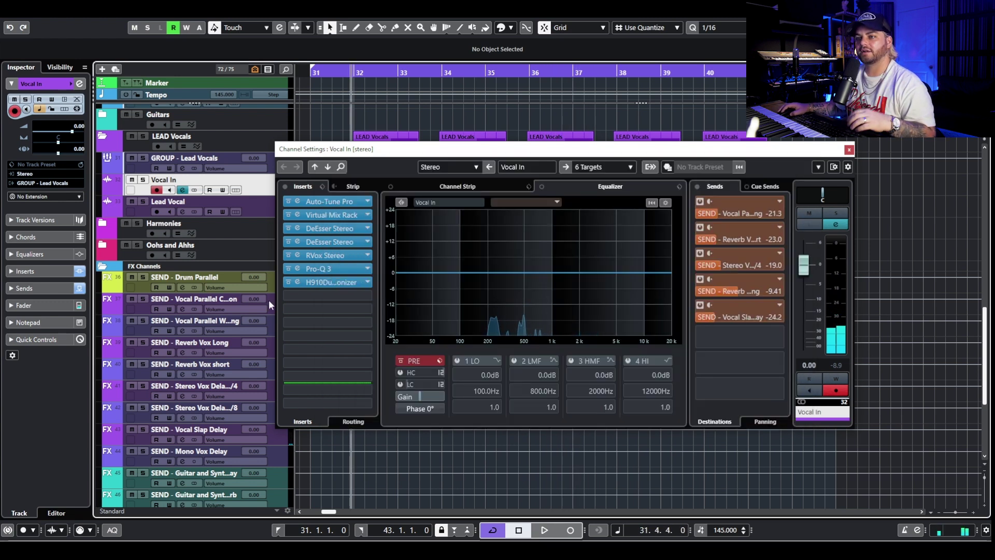
Insert Quadrafuzz v2 after the H910 on Vocal In.
{"action": "left_click", "coordinate": [324, 296]}
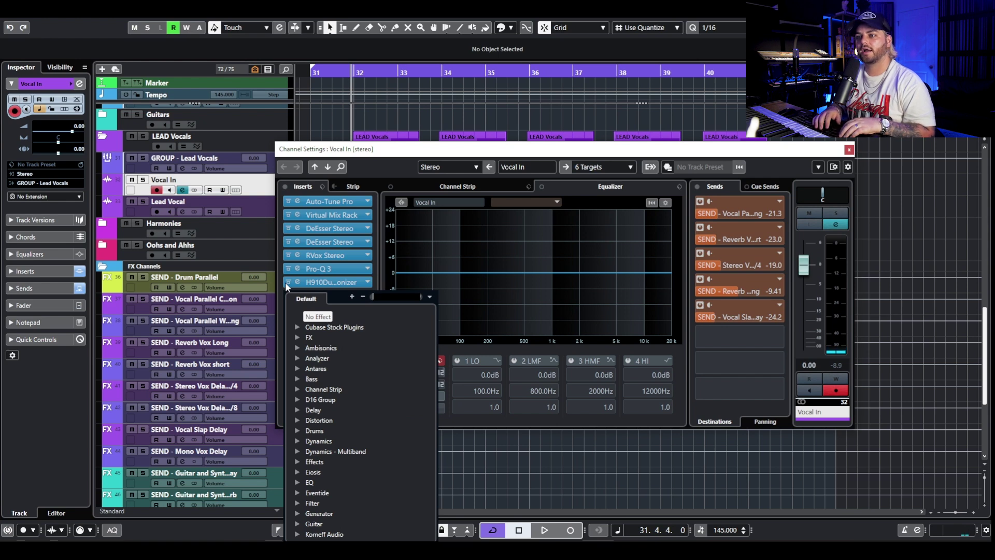
{"action": "type", "text": "quad"}
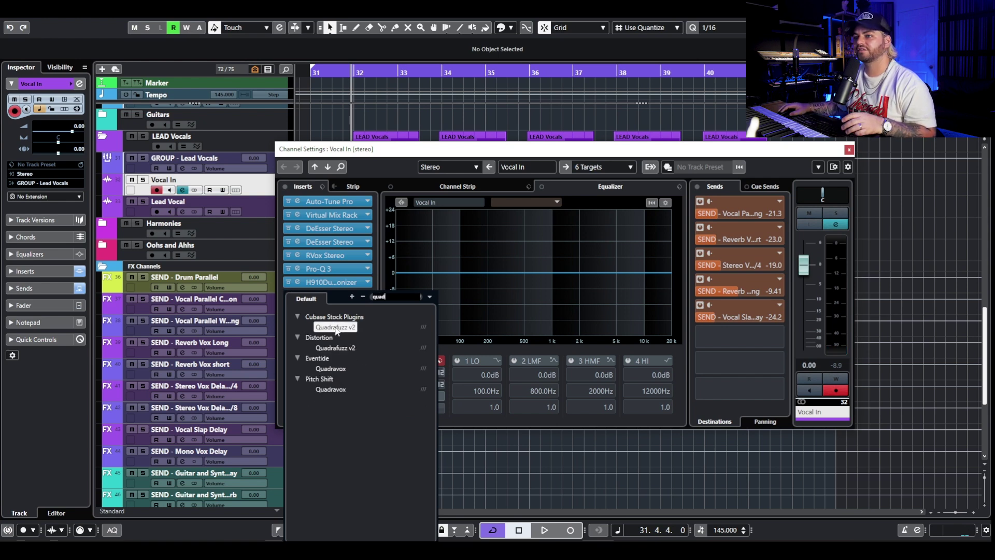
{"action": "left_click", "coordinate": [336, 327]}
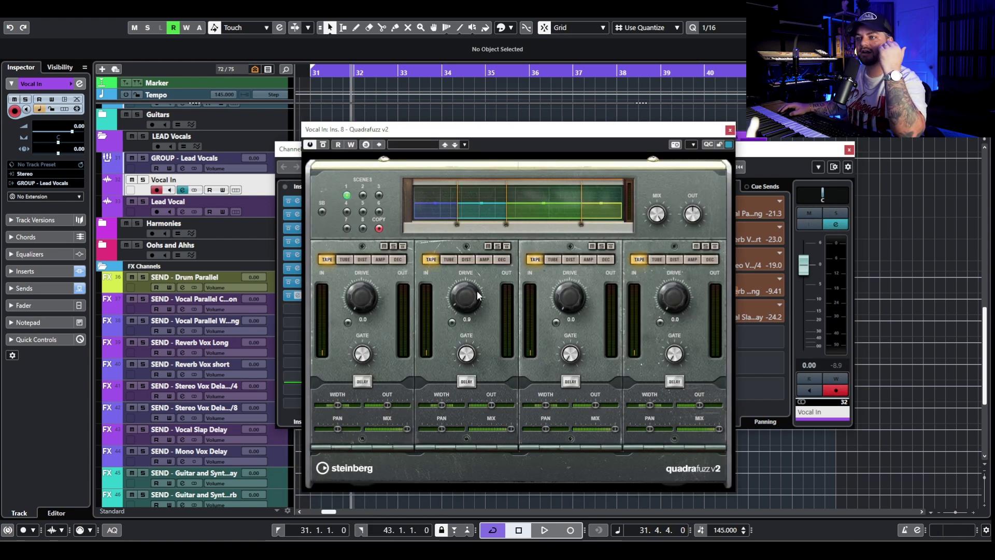
Drive Quadrafuzz v2's second and third bands during playback and set both from tape to the DIST distortion type.
{"action": "key", "text": "space"}
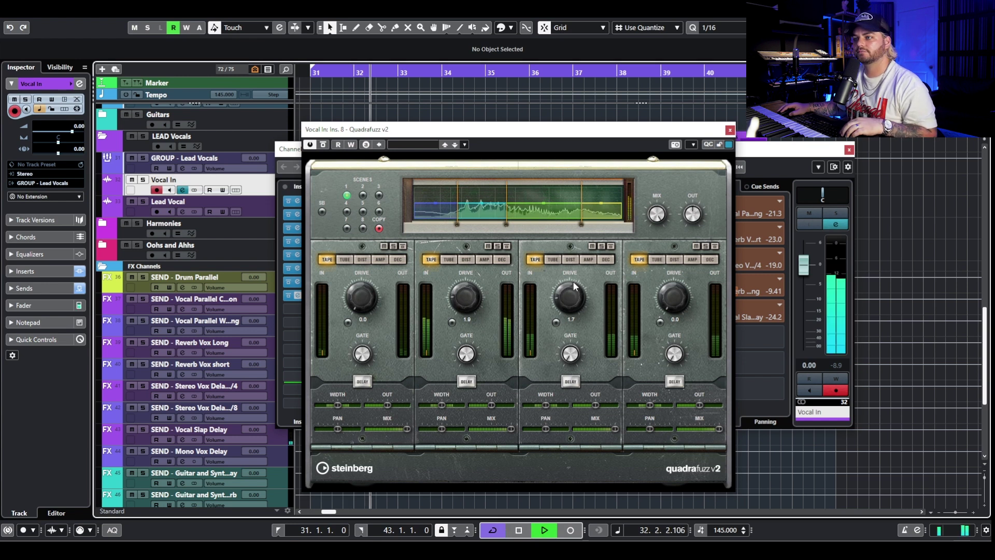
{"action": "left_click", "coordinate": [553, 259]}
{"action": "left_click", "coordinate": [449, 259]}
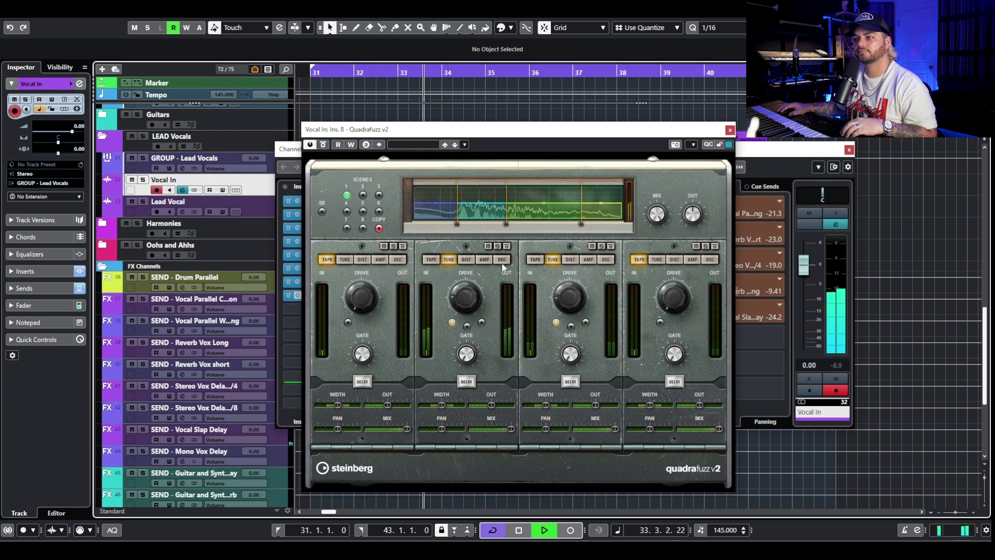
{"action": "left_click", "coordinate": [566, 261]}
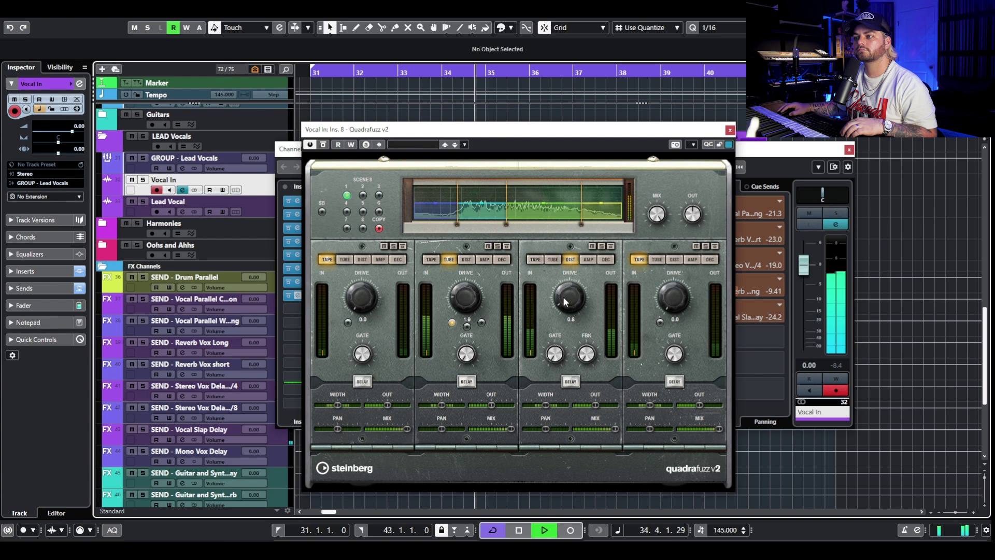
{"action": "left_click", "coordinate": [466, 260]}
{"action": "left_click", "coordinate": [730, 130]}
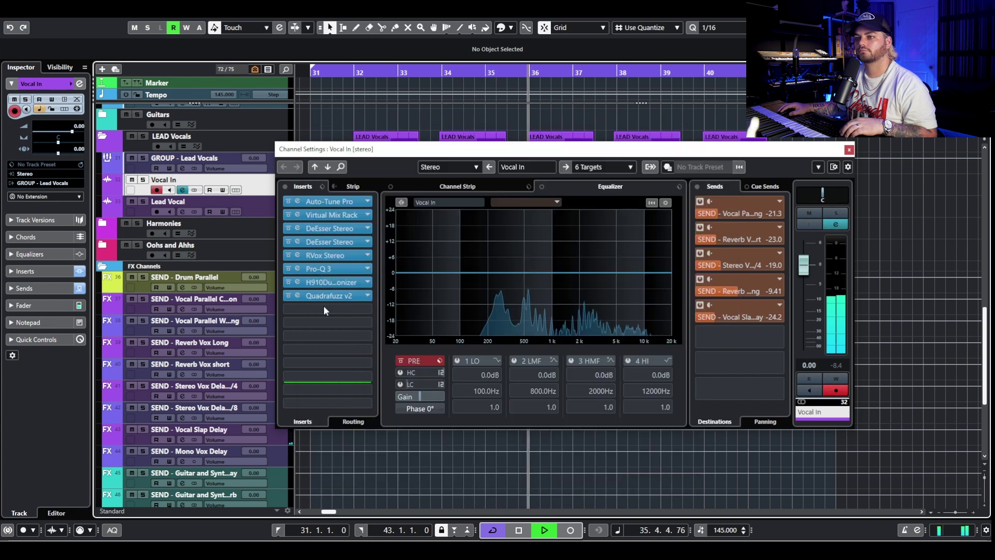
Insert a second Pro-Q 3 after Quadrafuzz v2 on Vocal In.
{"action": "left_click", "coordinate": [321, 311]}
{"action": "type", "text": "pro-q"}
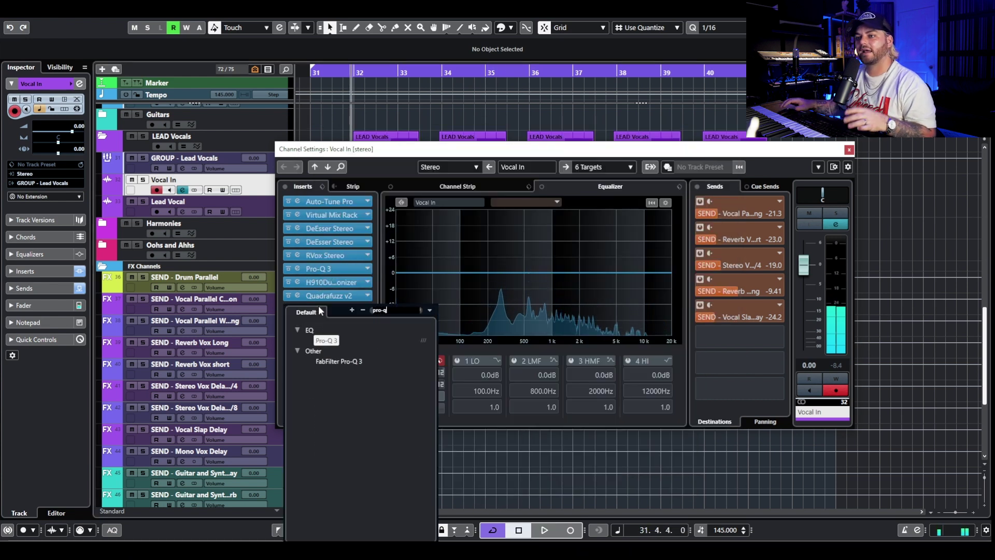
{"action": "left_click", "coordinate": [319, 341]}
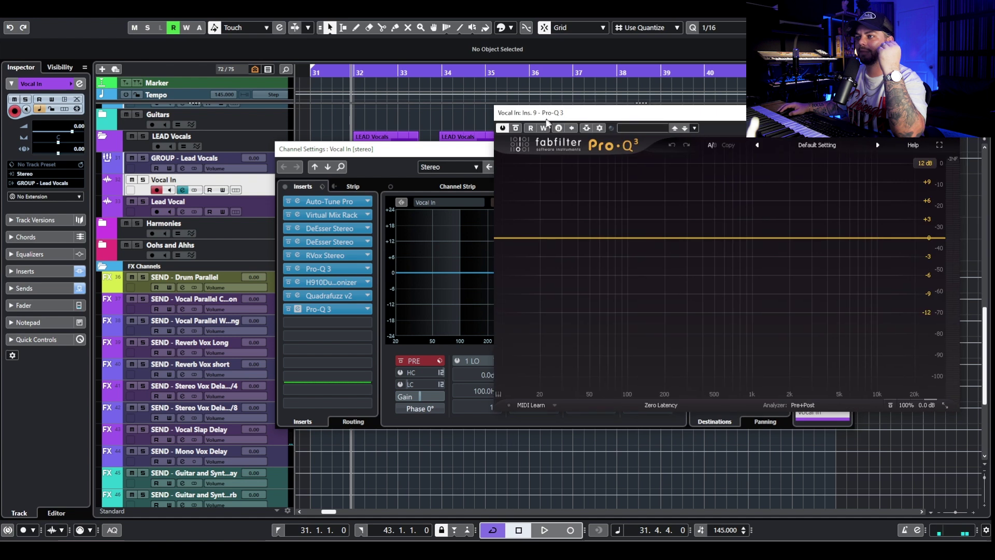
Band-pass the distorted vocal with a low cut near 505 Hz, a high cut near 2683 Hz and the output at -1.8 dB.
{"action": "left_click_drag", "start_coordinate": [368, 279], "coordinate": [561, 288]}
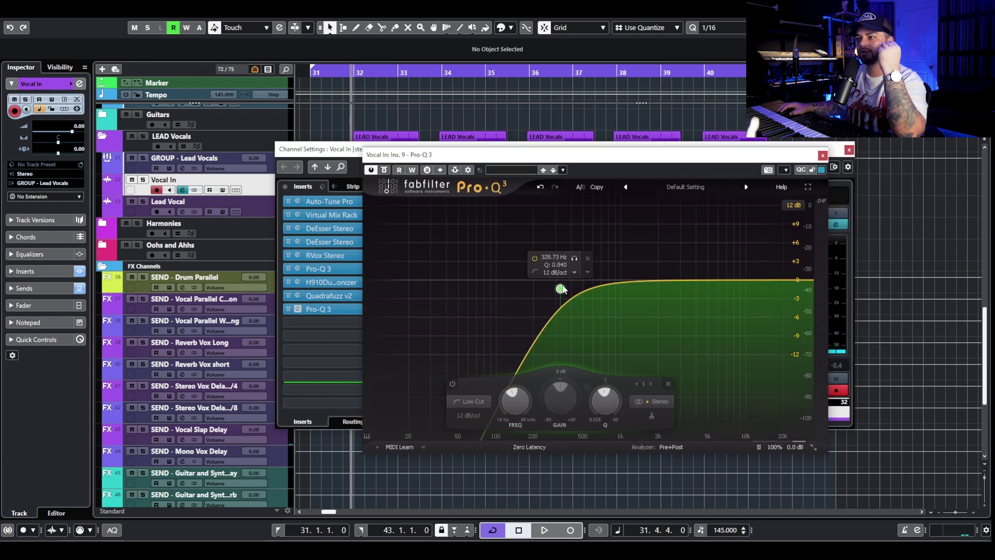
{"action": "left_click_drag", "start_coordinate": [796, 311], "coordinate": [666, 261]}
{"action": "left_click_drag", "start_coordinate": [560, 288], "coordinate": [584, 292]}
{"action": "left_click_drag", "start_coordinate": [667, 261], "coordinate": [663, 270]}
{"action": "key", "text": "space"}
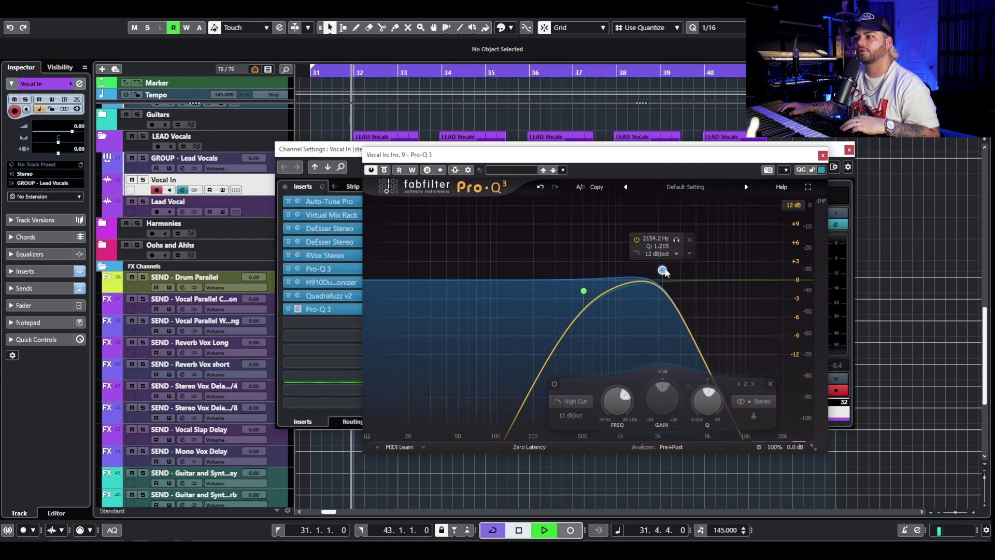
{"action": "mouse_move", "coordinate": [794, 449]}
{"action": "left_click_drag", "start_coordinate": [785, 406], "coordinate": [786, 423]}
{"action": "left_click_drag", "start_coordinate": [662, 270], "coordinate": [682, 283]}
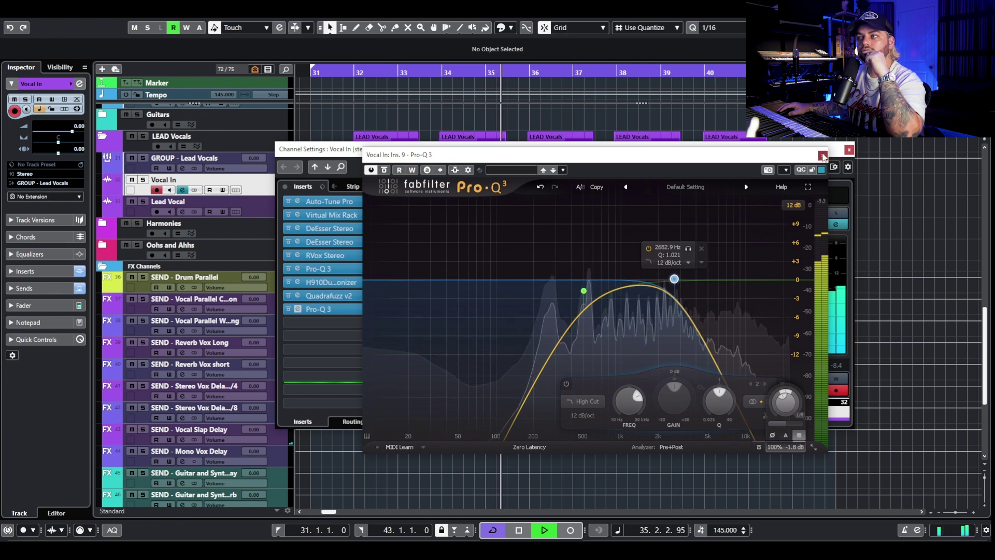
{"action": "left_click", "coordinate": [339, 307]}
{"action": "key", "text": "space"}
Check the Quadrafuzz v2 settings, then widen the last Pro-Q 3's band-pass to about 319 Hz low cut and about 5 kHz high cut.
{"action": "left_click", "coordinate": [340, 293]}
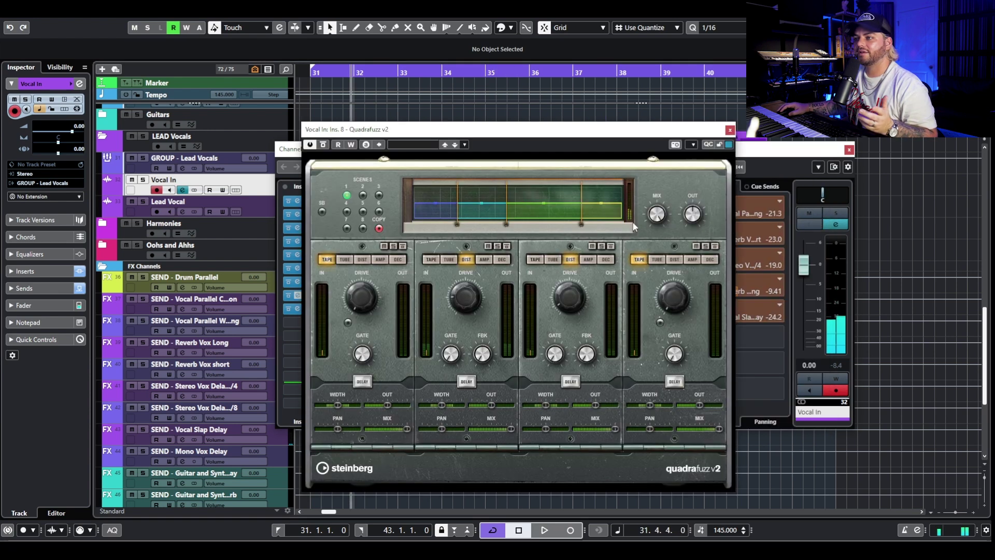
{"action": "left_click", "coordinate": [729, 130]}
{"action": "left_click", "coordinate": [338, 305]}
{"action": "left_click_drag", "start_coordinate": [675, 280], "coordinate": [709, 276]}
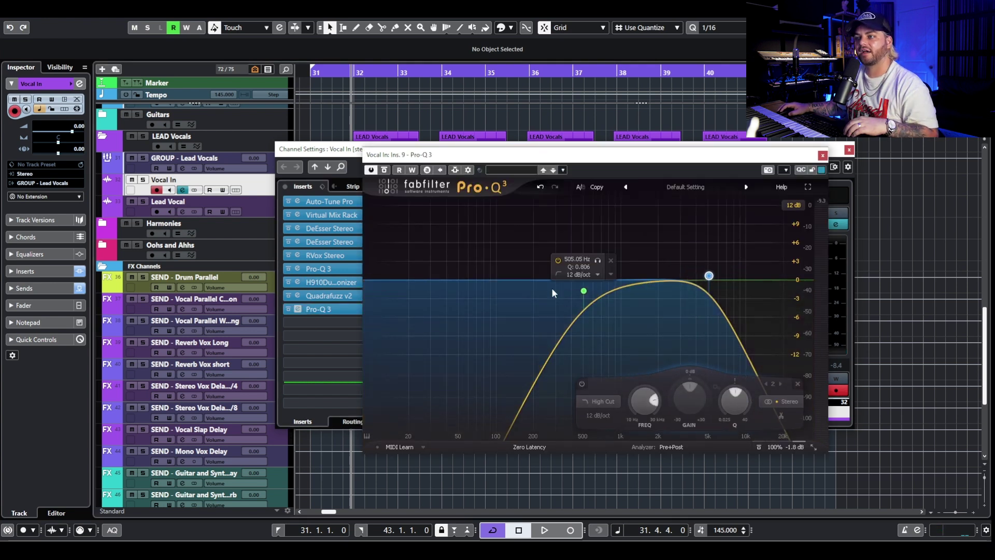
{"action": "key", "text": "space"}
{"action": "left_click_drag", "start_coordinate": [584, 291], "coordinate": [559, 285]}
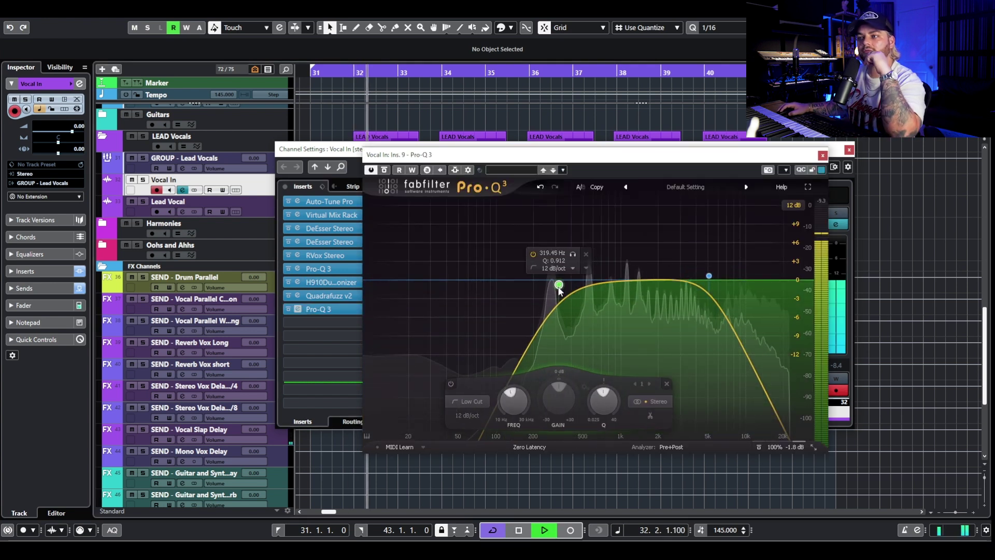
{"action": "left_click", "coordinate": [823, 156]}
{"action": "key", "text": "space"}
Raise the H910's Mix to about 77% and audition the stronger widening on Vocal In.
{"action": "left_click", "coordinate": [341, 283]}
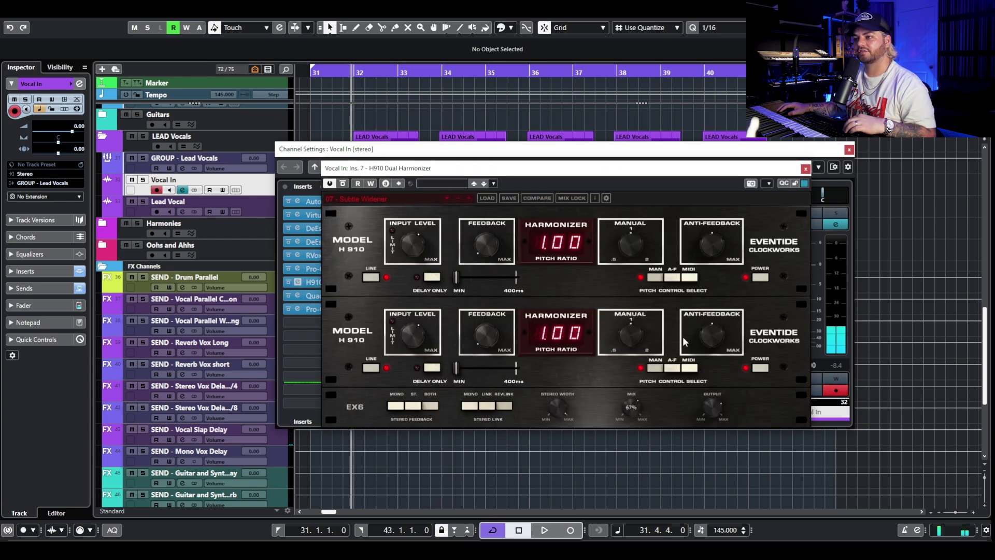
{"action": "key", "text": "space"}
{"action": "mouse_move", "coordinate": [639, 407]}
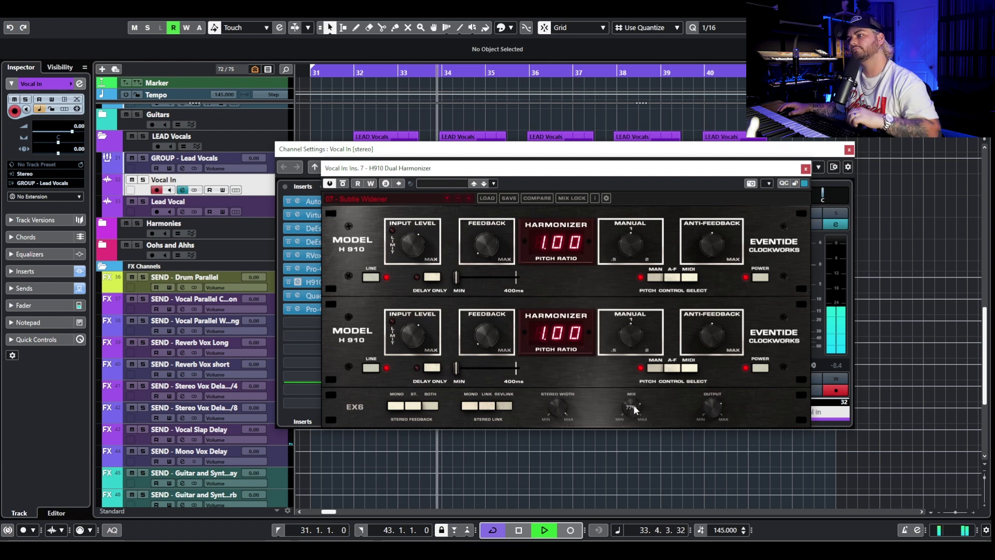
{"action": "left_click", "coordinate": [806, 170]}
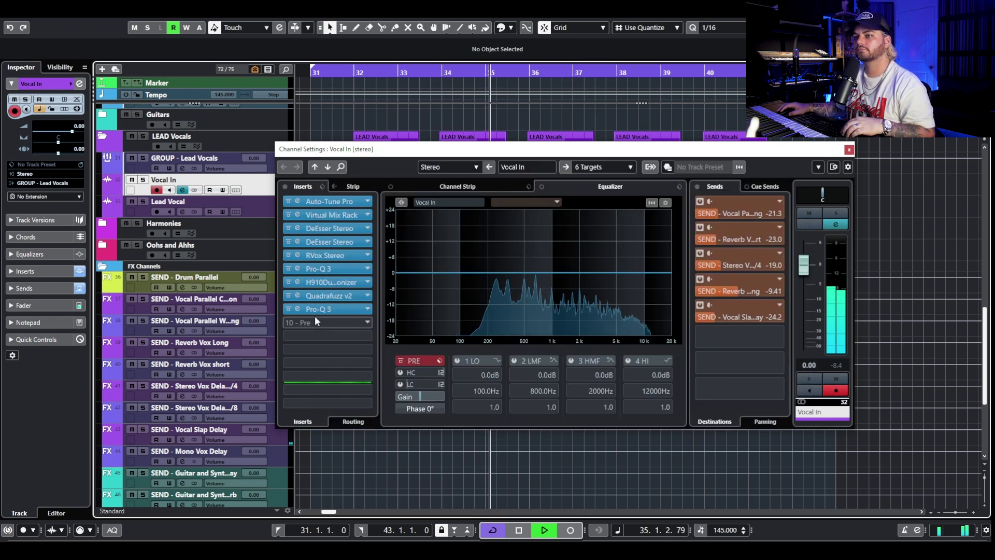
Stop playback and bypass the H910, Quadrafuzz v2 and last Pro-Q 3 inserts on Vocal In.
{"action": "key", "text": "space"}
{"action": "left_click", "coordinate": [289, 295]}
{"action": "left_click", "coordinate": [288, 309]}
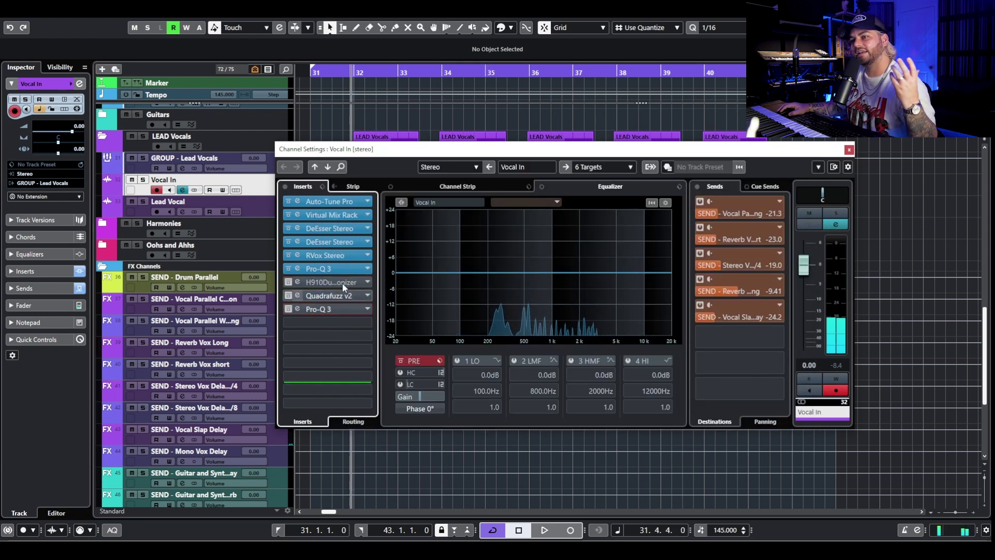
Open the Auto-Tune Pro and Virtual Mix Rack inserts on Vocal In in turn to review their settings.
{"action": "left_click", "coordinate": [347, 206]}
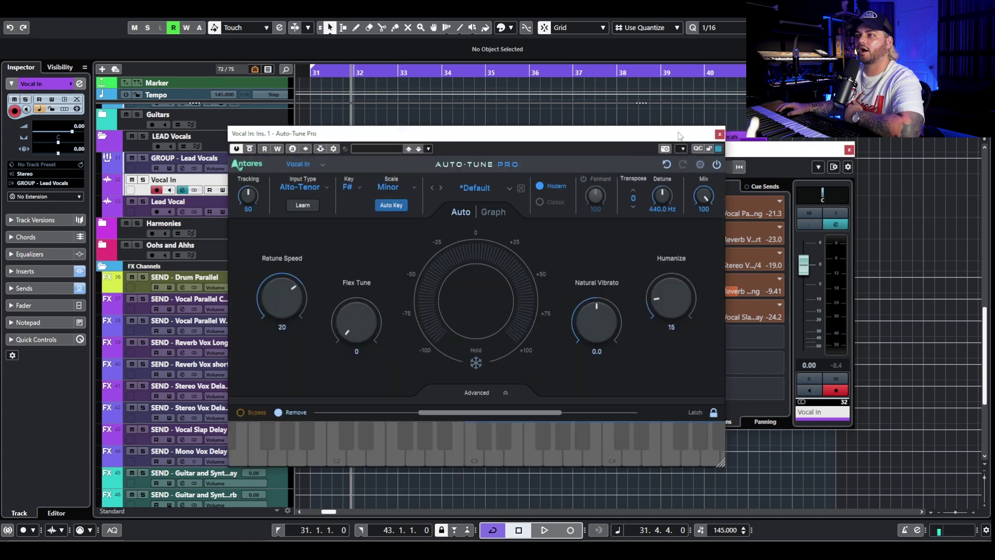
{"action": "left_click", "coordinate": [720, 134]}
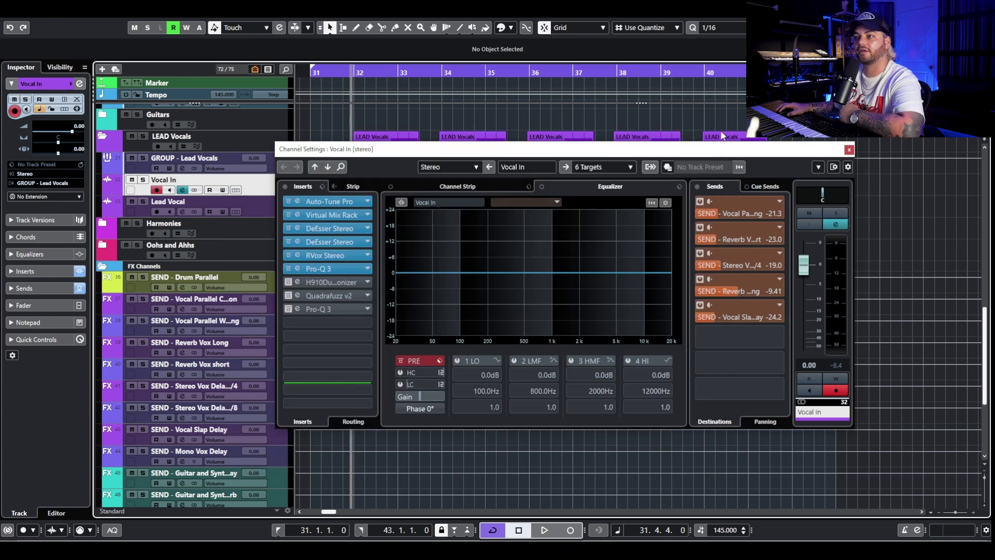
{"action": "left_click", "coordinate": [340, 215]}
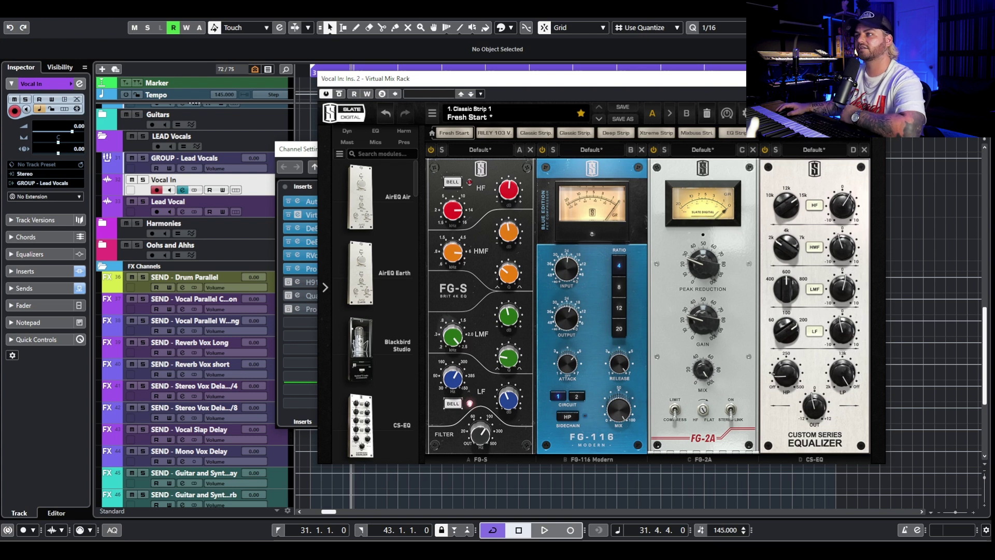
{"action": "left_click", "coordinate": [878, 79]}
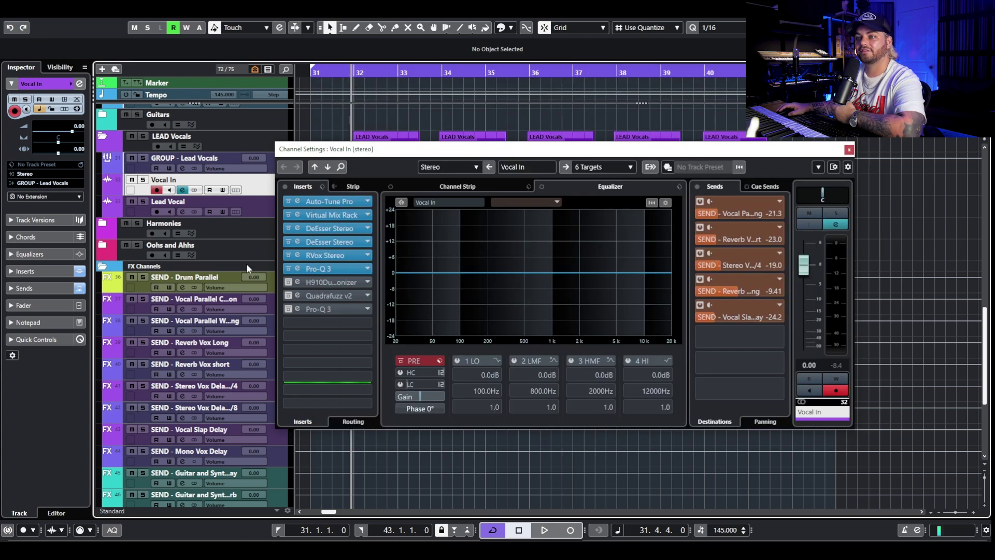
Review the settings of the two DeEssers, RVox and the first Pro-Q 3 on Vocal In.
{"action": "left_click", "coordinate": [336, 229]}
{"action": "left_click", "coordinate": [322, 242]}
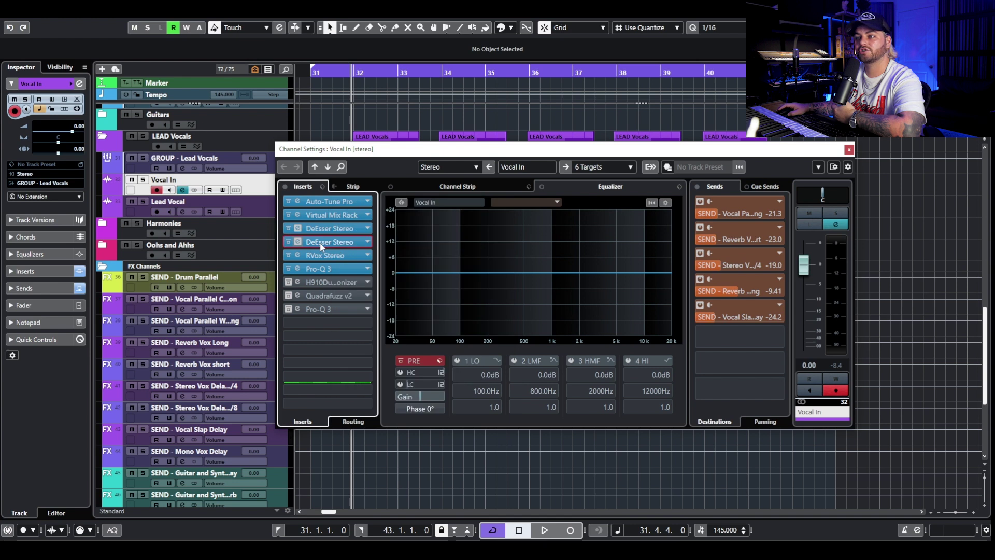
{"action": "left_click", "coordinate": [318, 243]}
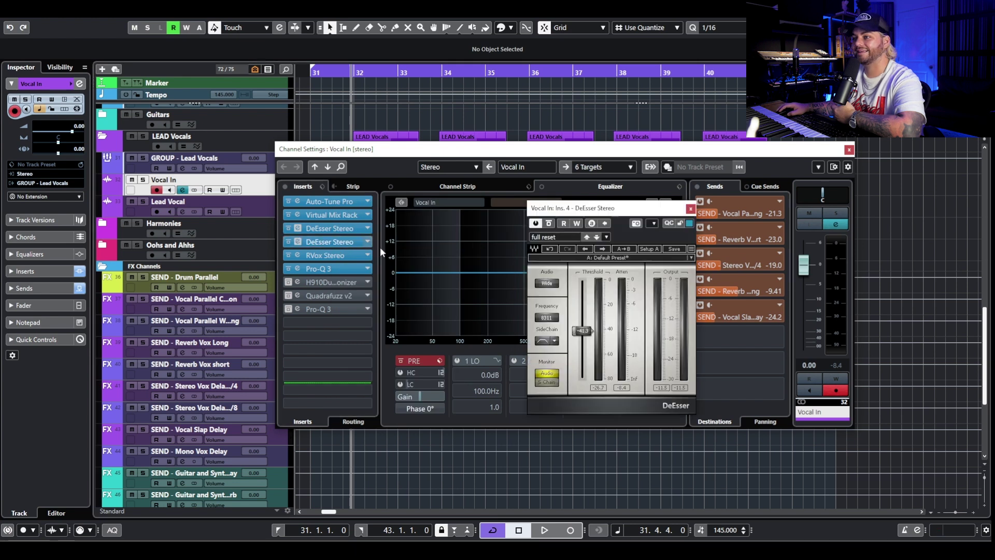
{"action": "left_click", "coordinate": [321, 255]}
{"action": "left_click", "coordinate": [322, 255]}
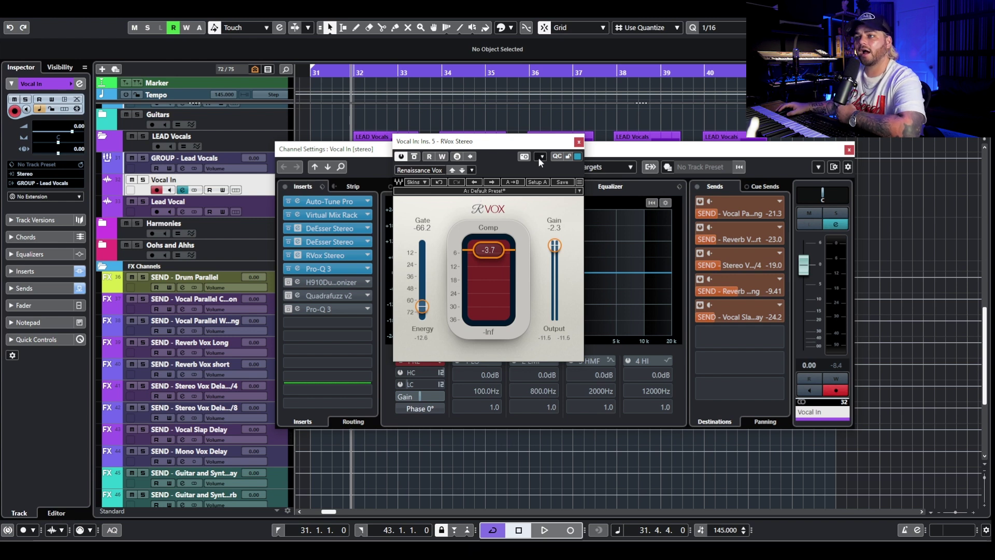
{"action": "left_click", "coordinate": [578, 143]}
{"action": "left_click", "coordinate": [322, 268]}
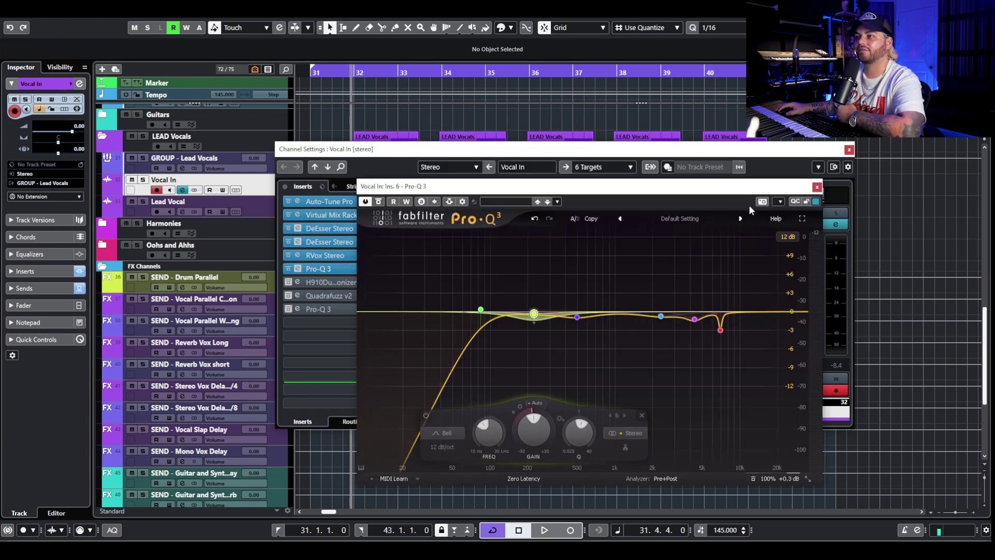
{"action": "left_click_drag", "start_coordinate": [740, 190], "coordinate": [711, 174]}
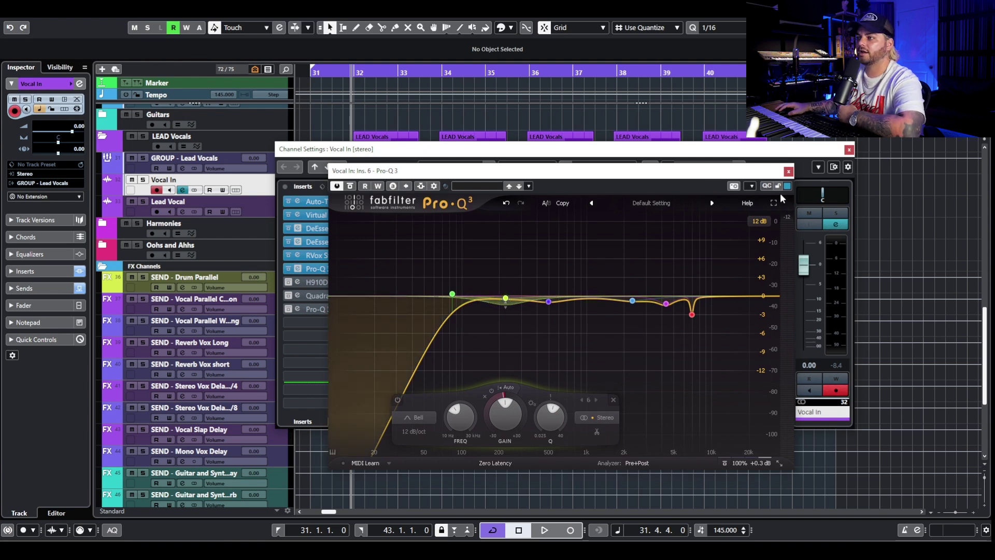
{"action": "left_click", "coordinate": [789, 171]}
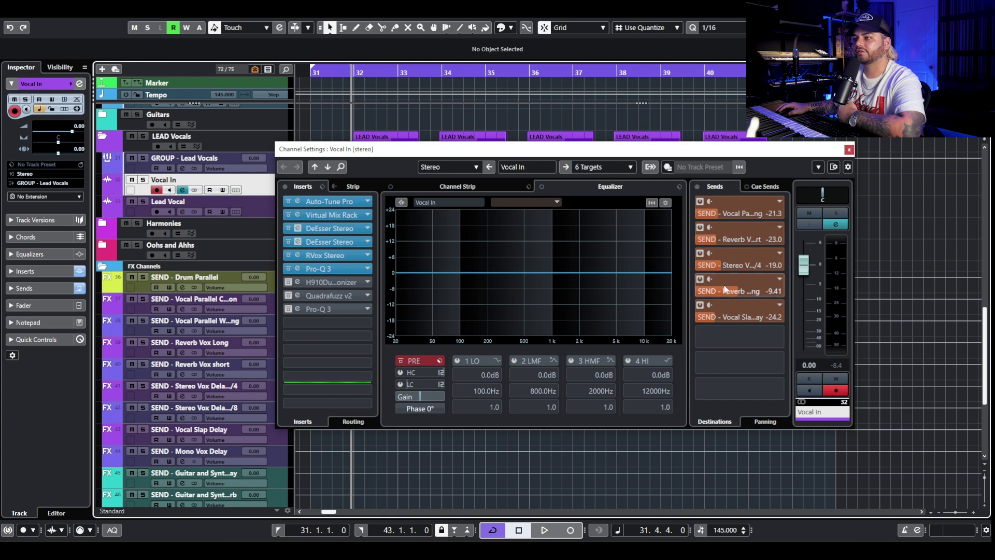
Bypass all sends and inserts on Vocal In to hear the dry vocal, then re-enable both.
{"action": "left_click", "coordinate": [698, 186]}
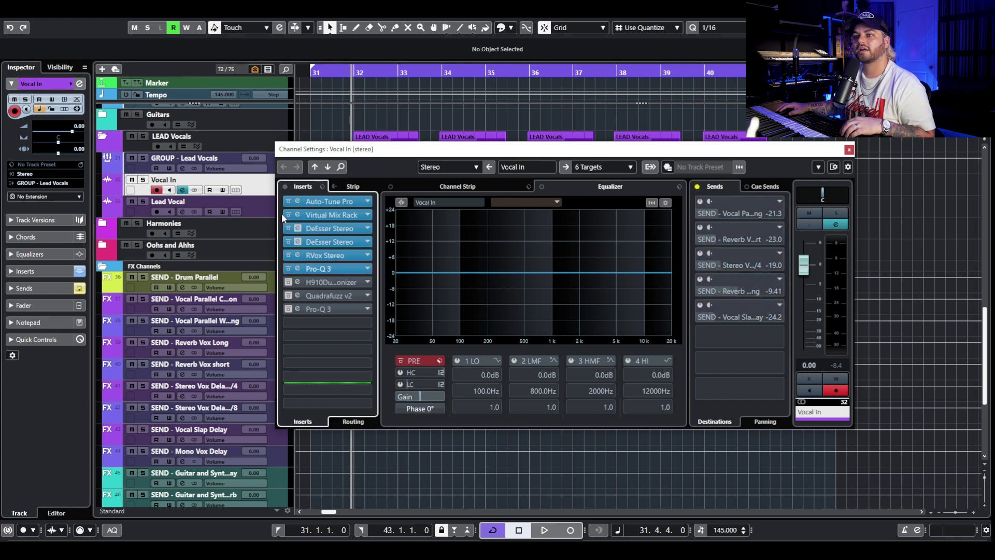
{"action": "left_click", "coordinate": [285, 187]}
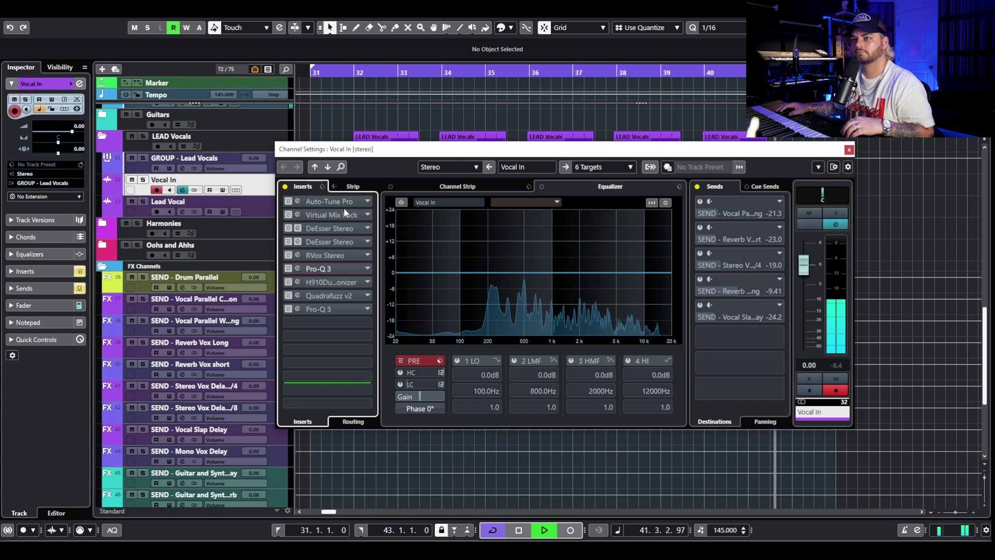
{"action": "key", "text": "space"}
{"action": "left_click", "coordinate": [286, 187]}
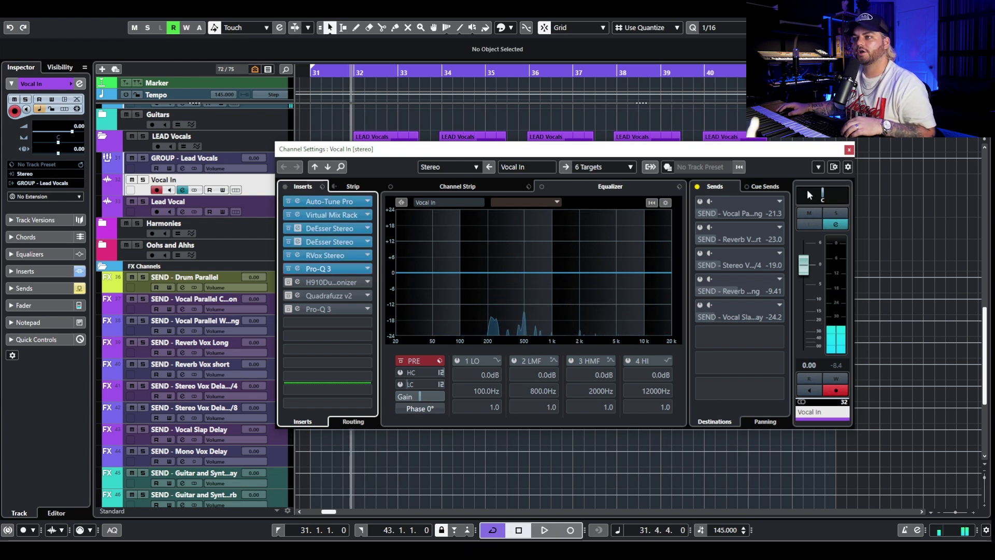
{"action": "left_click", "coordinate": [698, 186]}
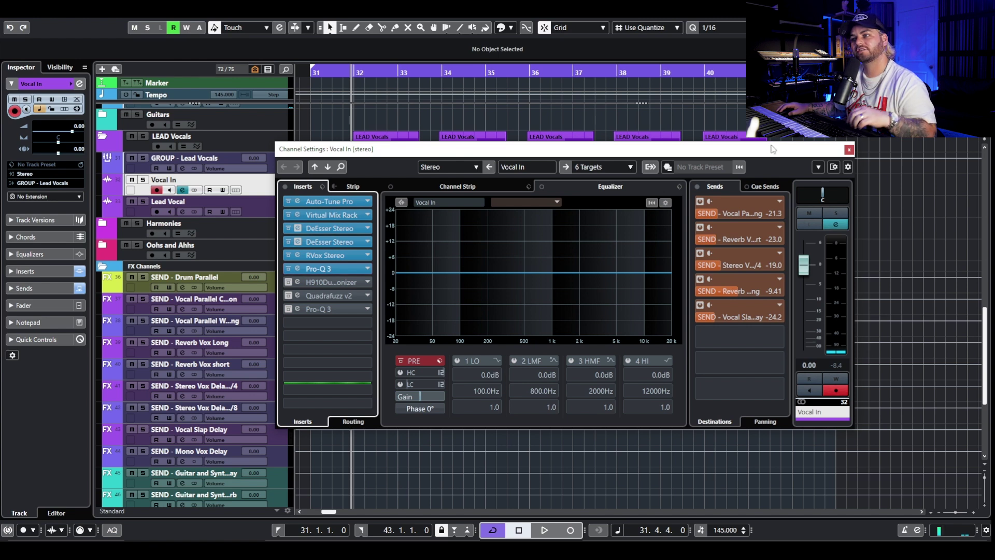
Close the Vocal In channel settings and both DeEsser windows, then play back the fully processed vocal.
{"action": "left_click", "coordinate": [848, 150]}
{"action": "left_click", "coordinate": [691, 206]}
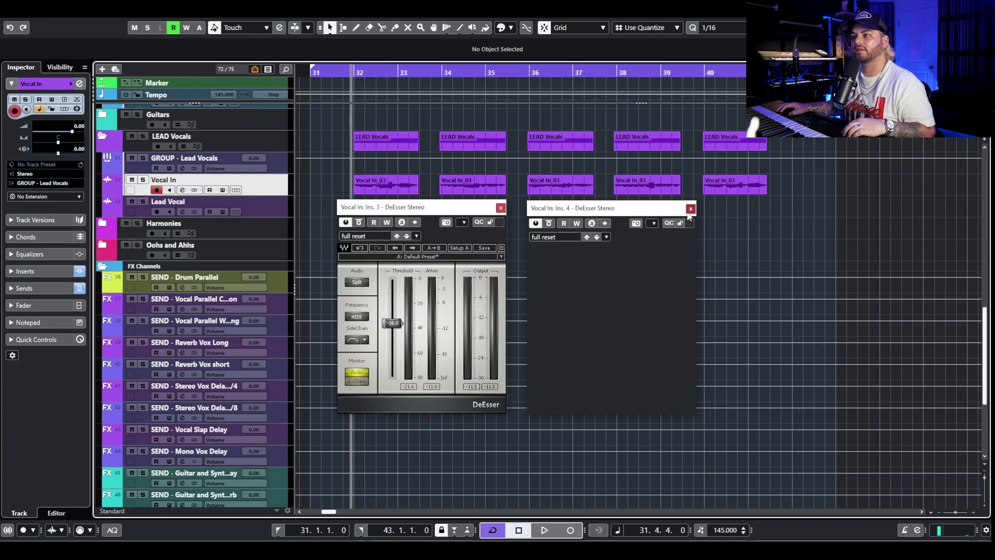
{"action": "left_click", "coordinate": [501, 207]}
{"action": "key", "text": "space"}
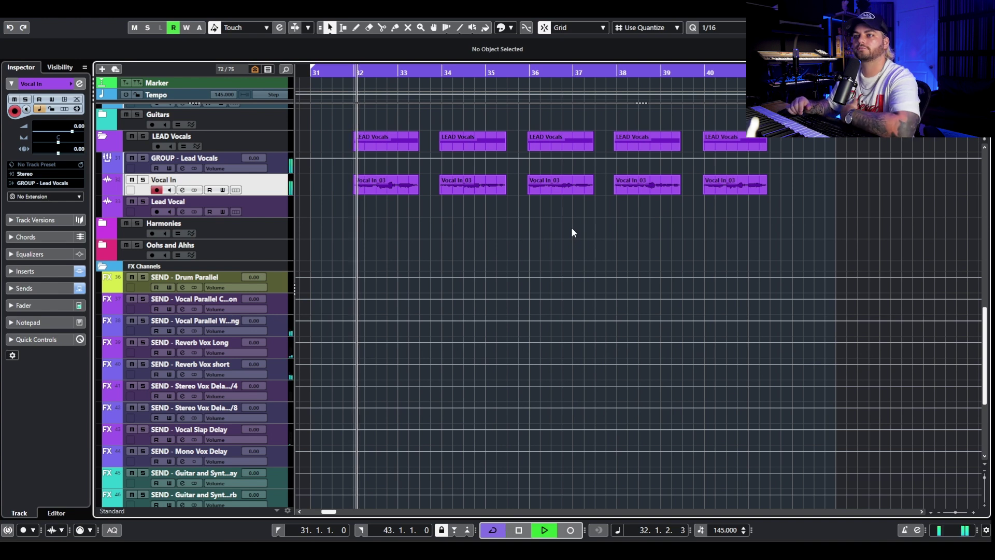